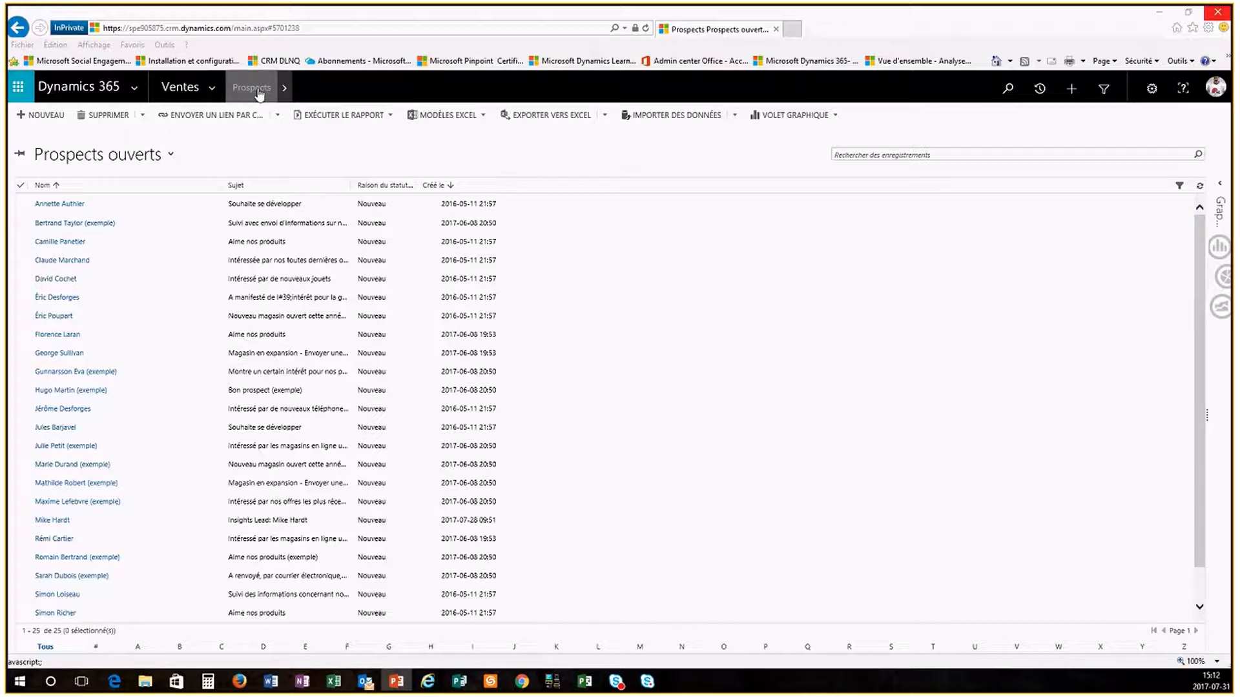
Step: Go to Ventes > Prospects to list the 25 open leads in Prospects ouverts
{"action": "left_click", "coordinate": [212, 89]}
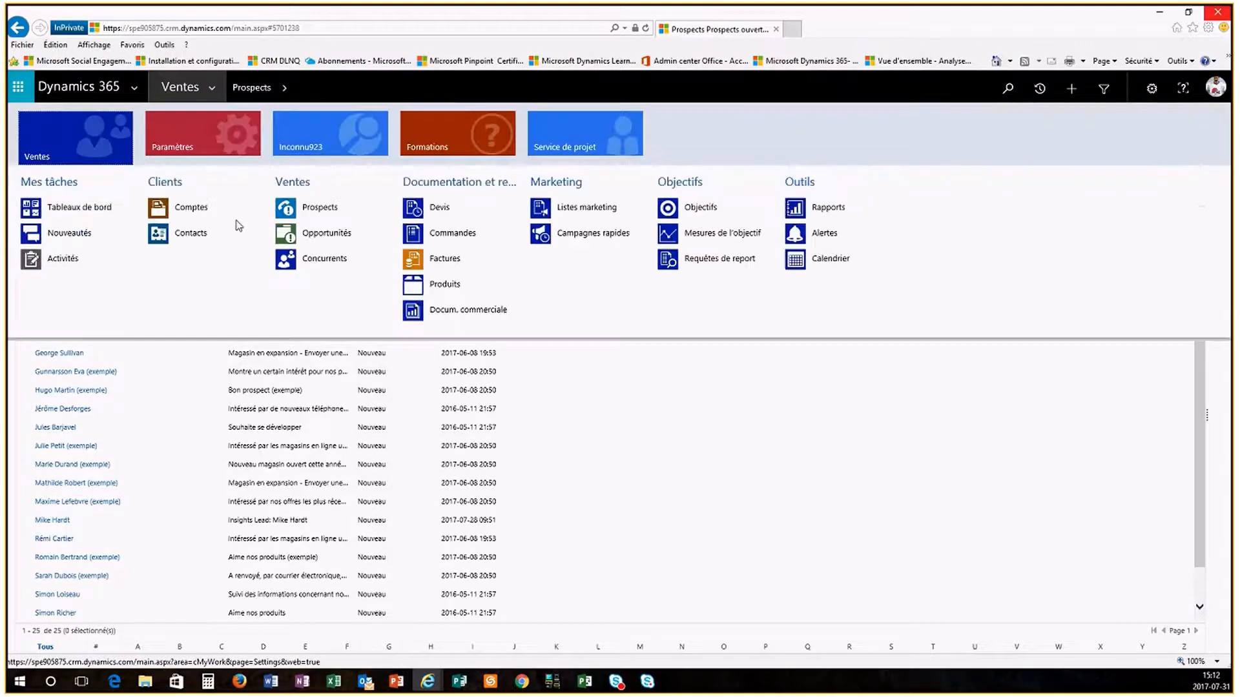
{"action": "left_click", "coordinate": [321, 208]}
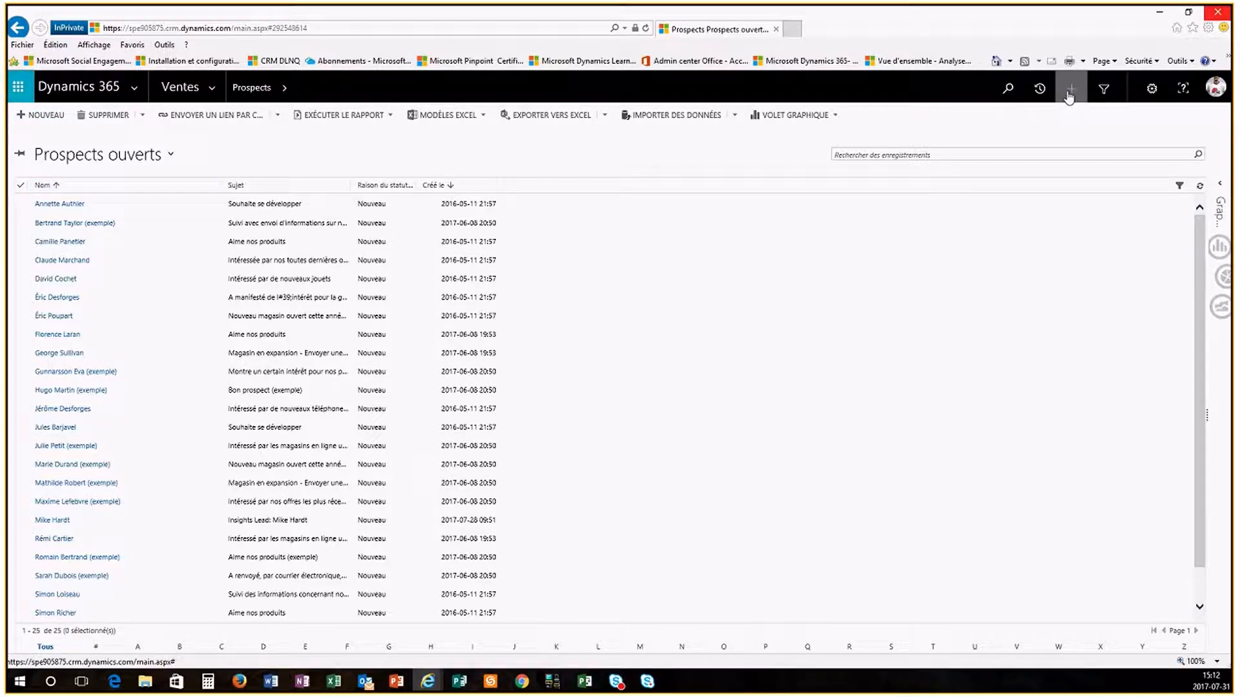
{"action": "left_click", "coordinate": [1071, 90]}
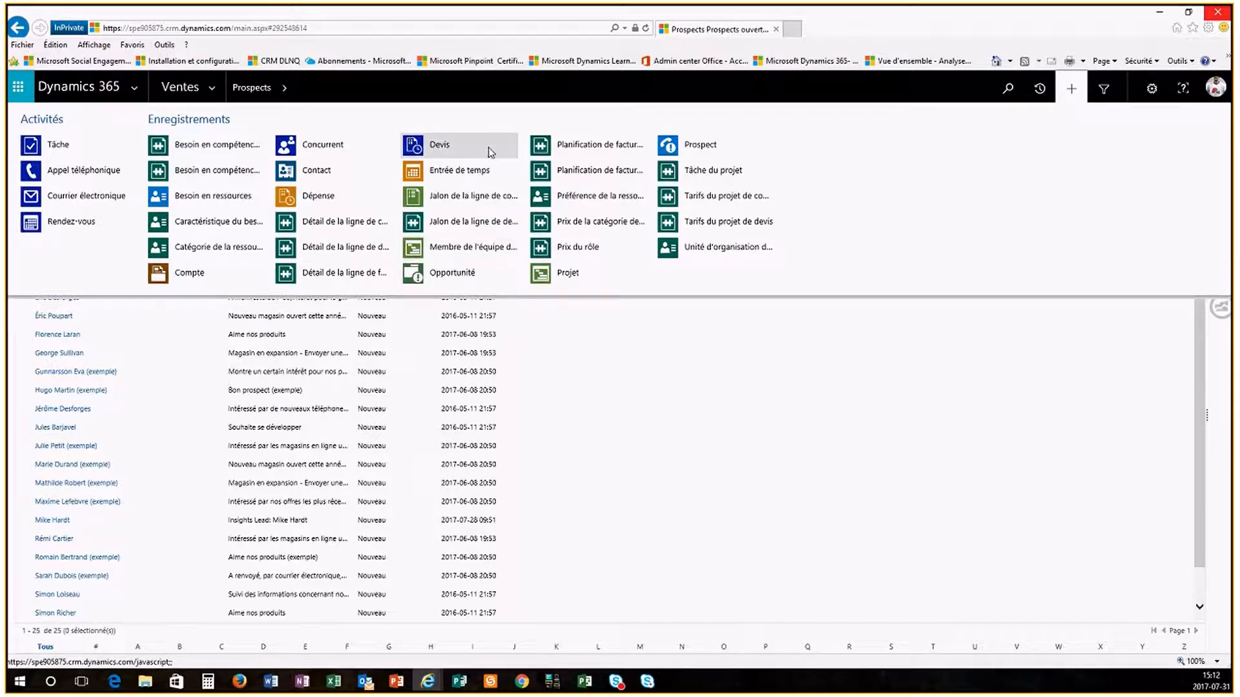
{"action": "left_click", "coordinate": [708, 144]}
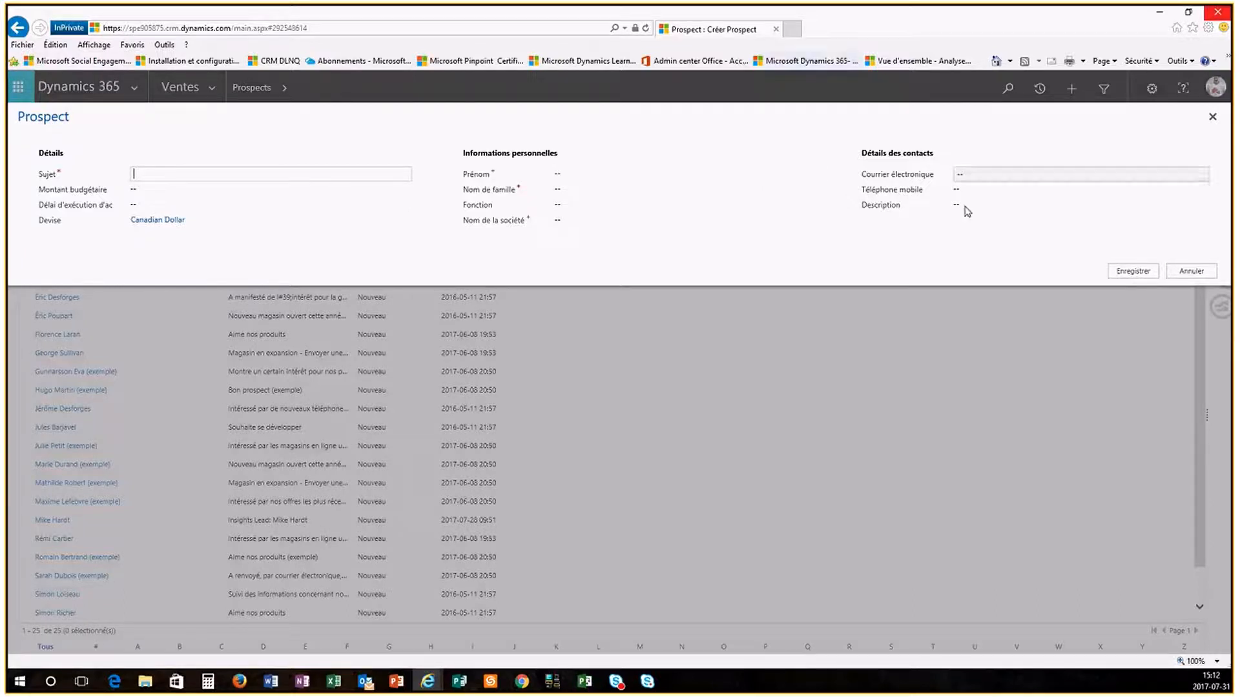
{"action": "left_click", "coordinate": [1191, 271]}
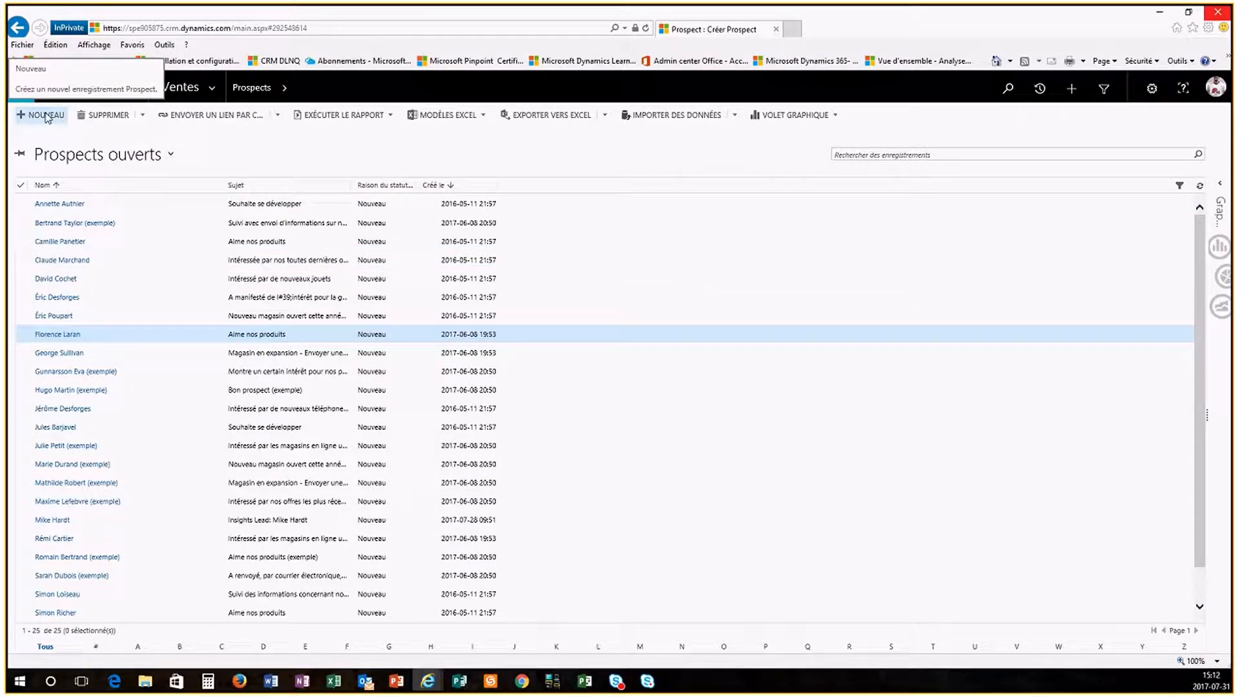
Step: Open a blank Créer Prospect form from the Prospects ouverts command bar
{"action": "double_click", "coordinate": [912, 274]}
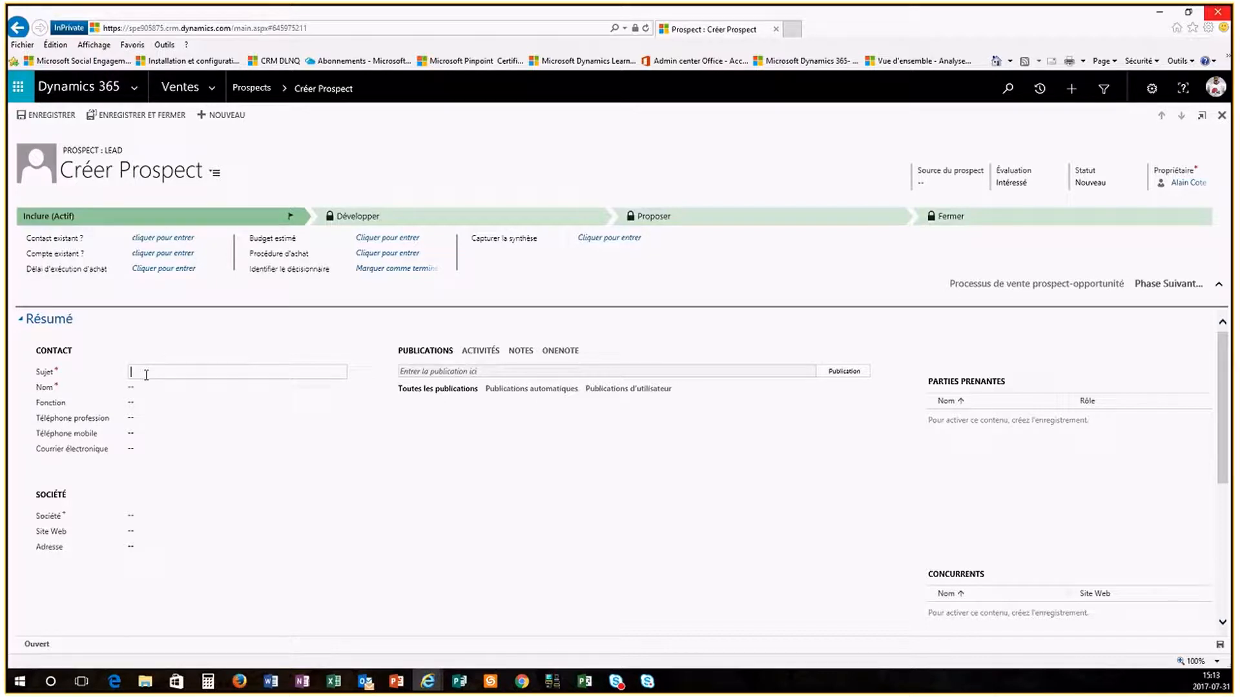
Step: Enter the lead subject 'Ouverture d'une nouvelle succursale- test'
{"action": "type", "text": "Ouverture d'une nouvelle succursale- test"}
Step: Fill in the contact's first name and last name in the Nom flyout
{"action": "left_click", "coordinate": [146, 388]}
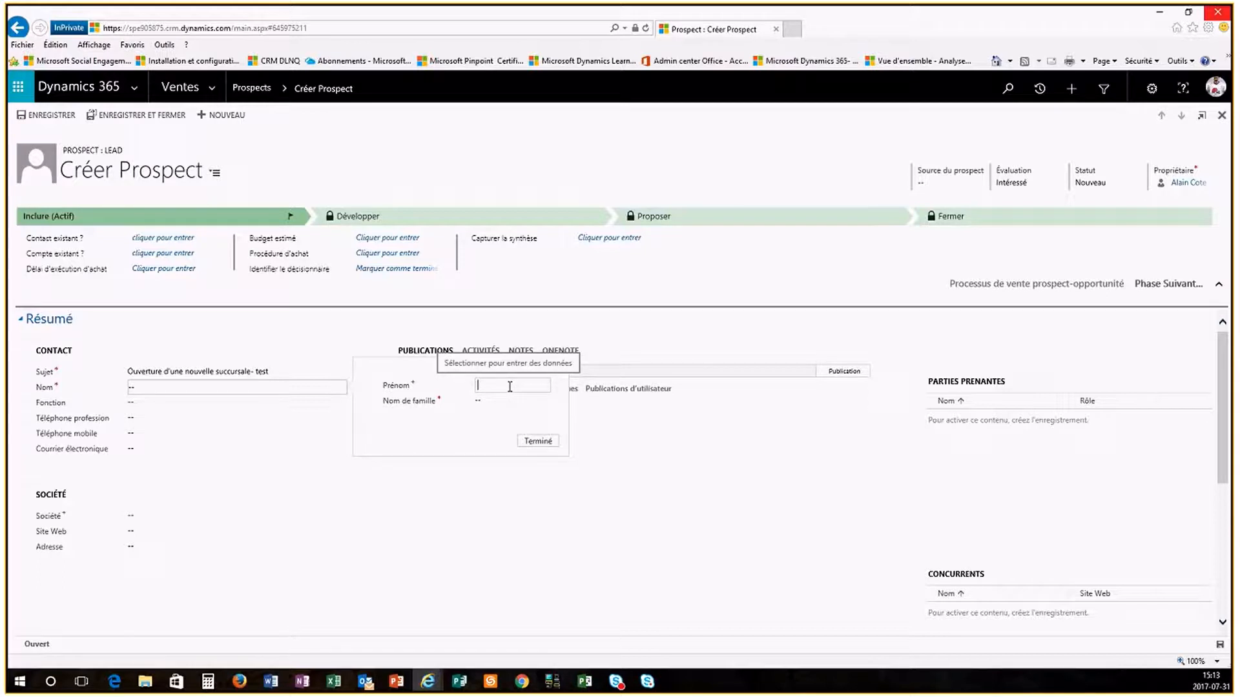
{"action": "left_click", "coordinate": [509, 386]}
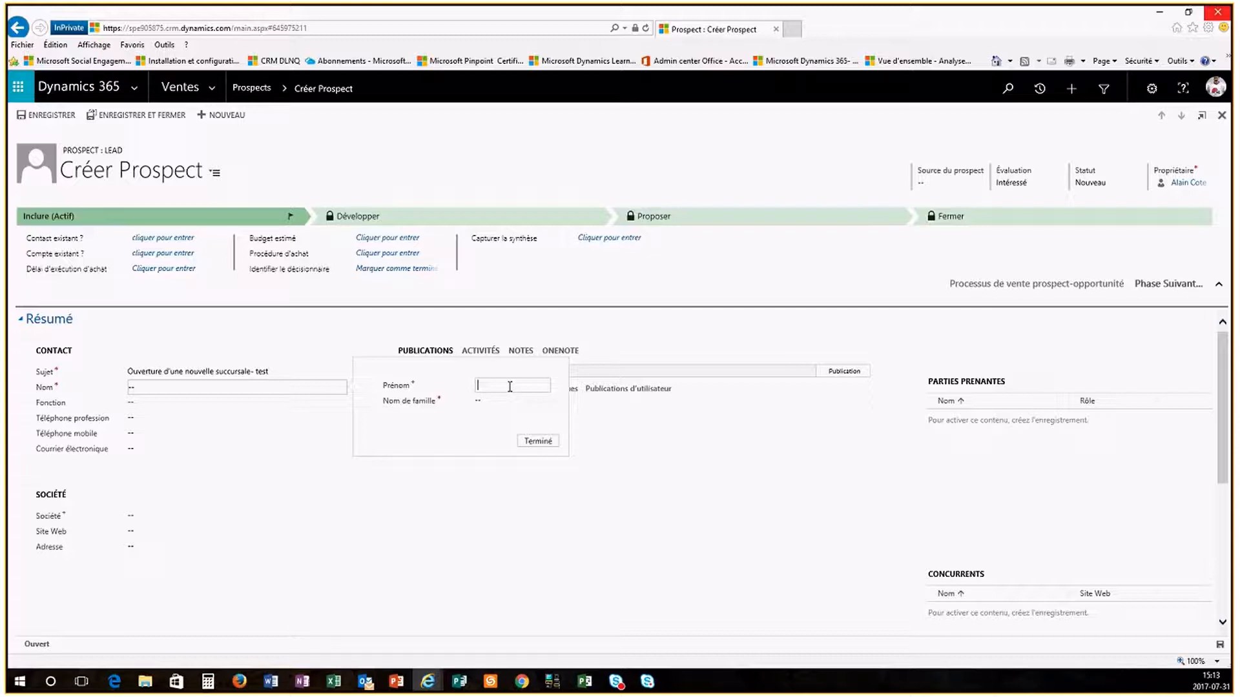
{"action": "type", "text": "Jean"}
{"action": "key", "text": "Tab"}
{"action": "type", "text": "Veut"}
{"action": "left_click", "coordinate": [538, 446]}
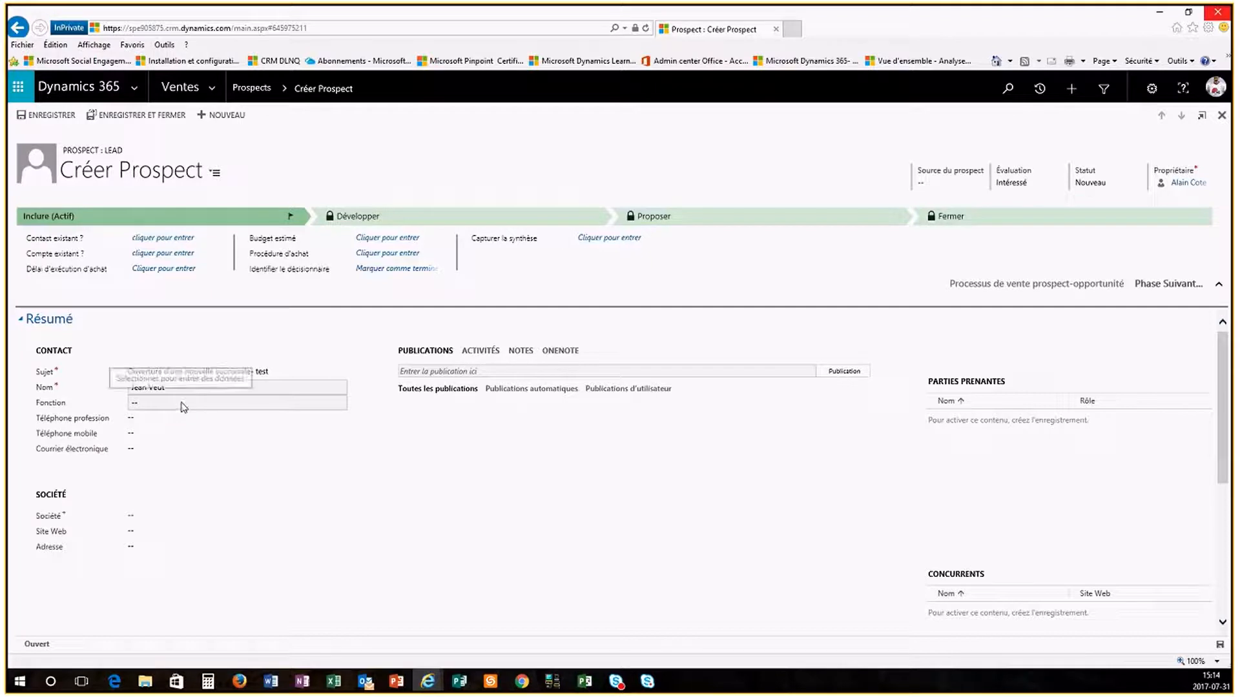
{"action": "left_click", "coordinate": [182, 404]}
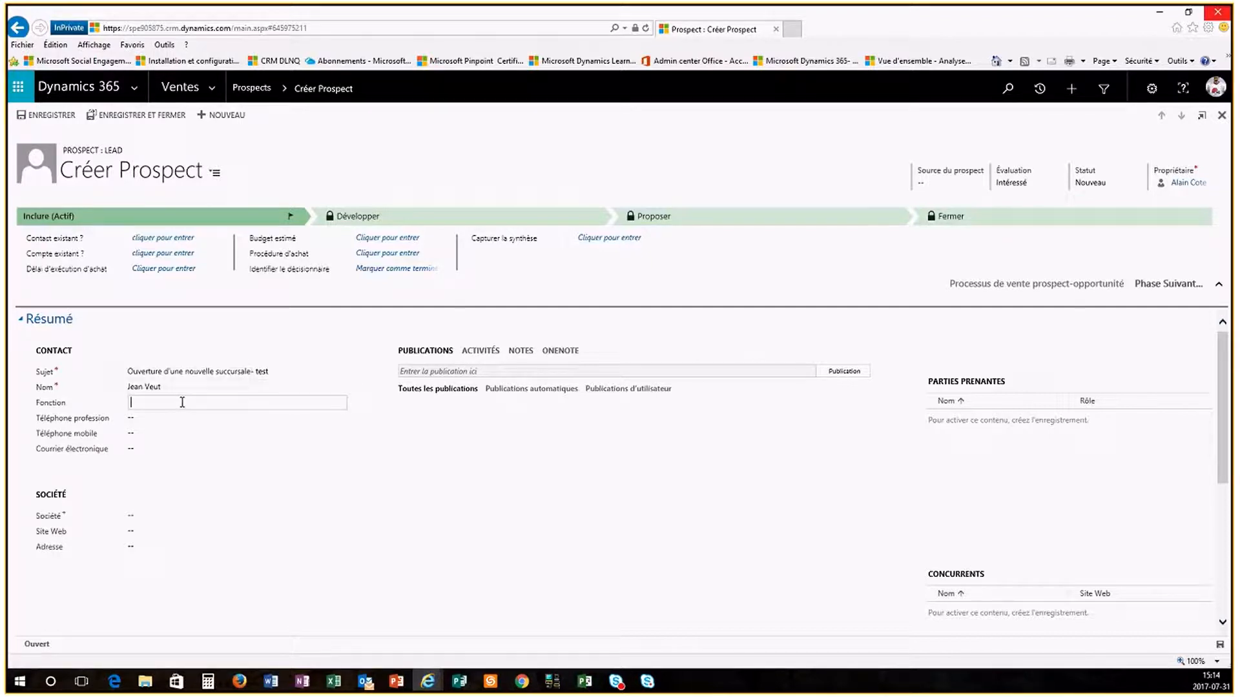
Step: Set Fonction to Président and Société to Test, then save the lead
{"action": "type", "text": "Président"}
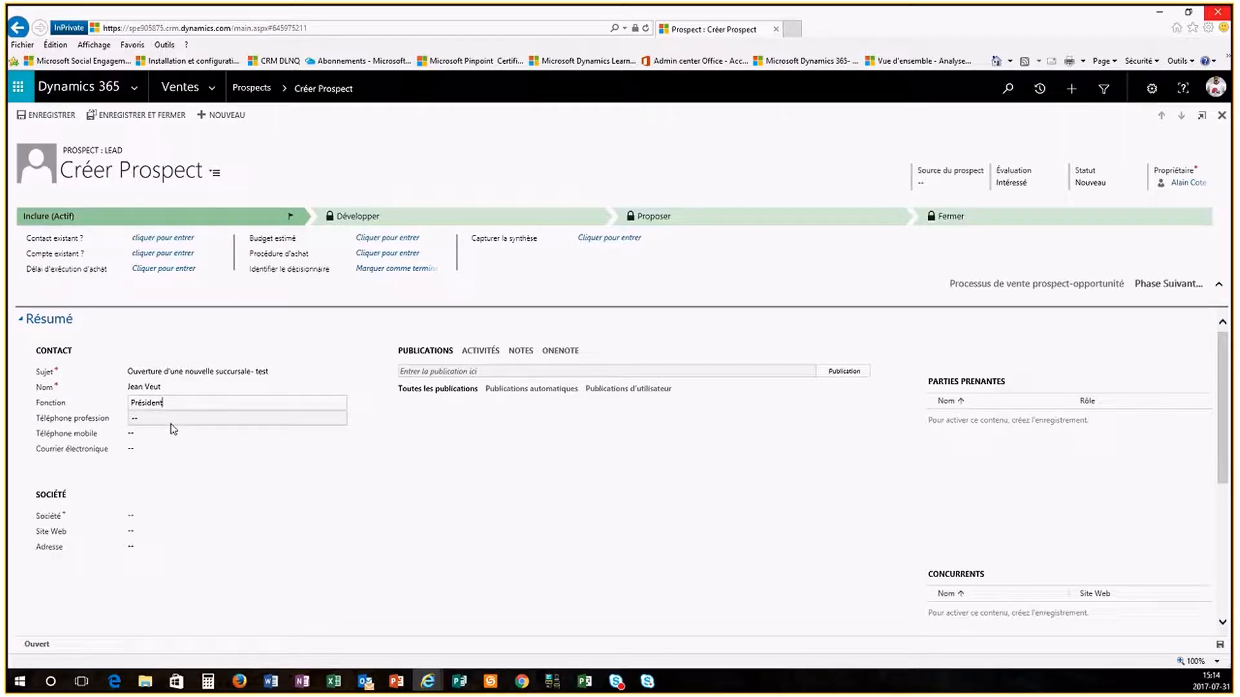
{"action": "left_click", "coordinate": [174, 418]}
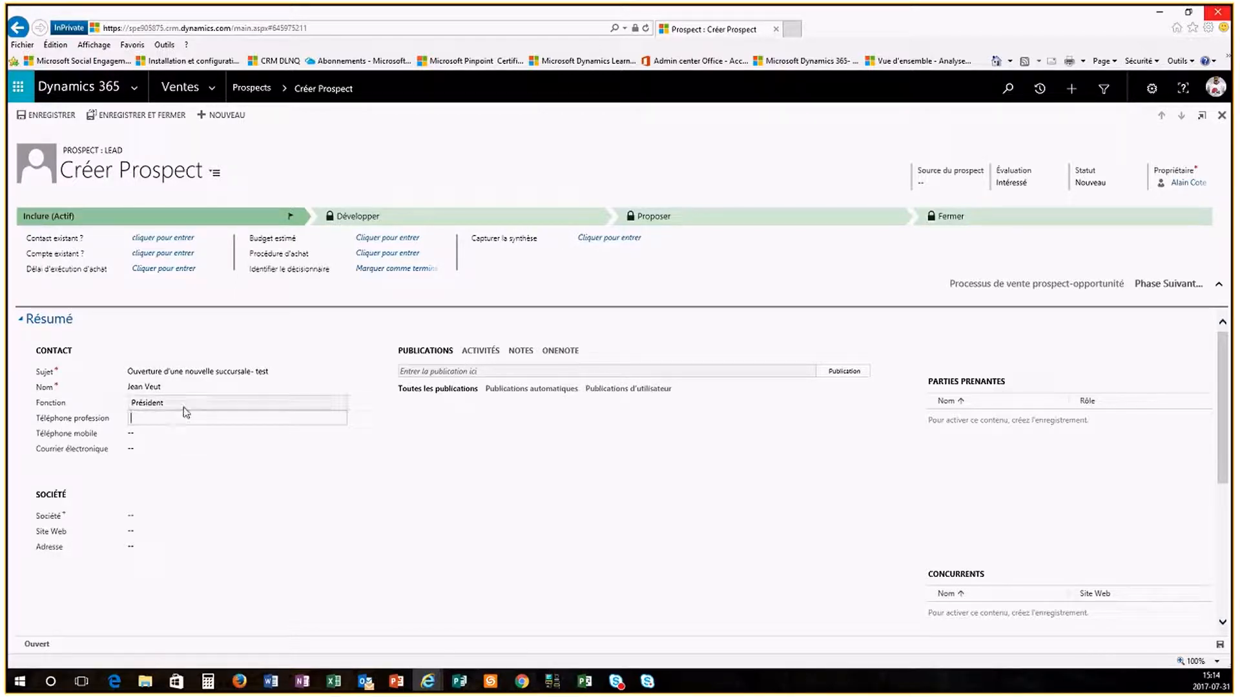
{"action": "left_click", "coordinate": [149, 517]}
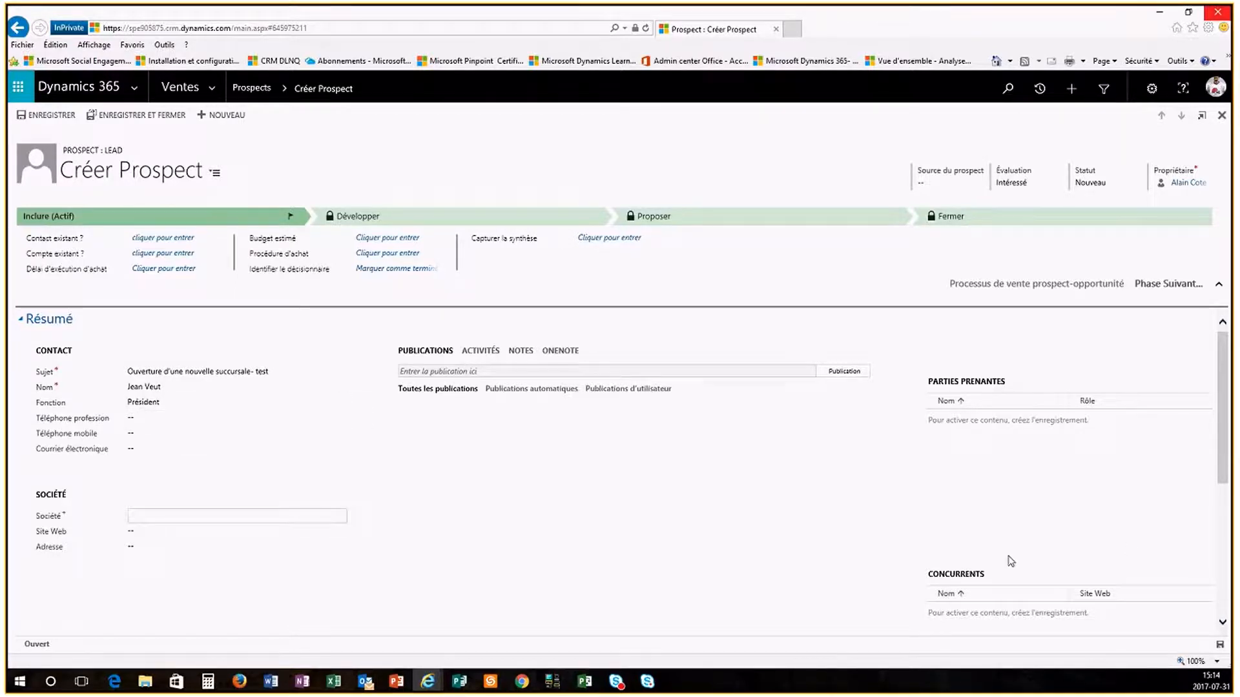
{"action": "scroll", "coordinate": [1030, 507], "scroll_direction": "down", "scroll_amount": 4}
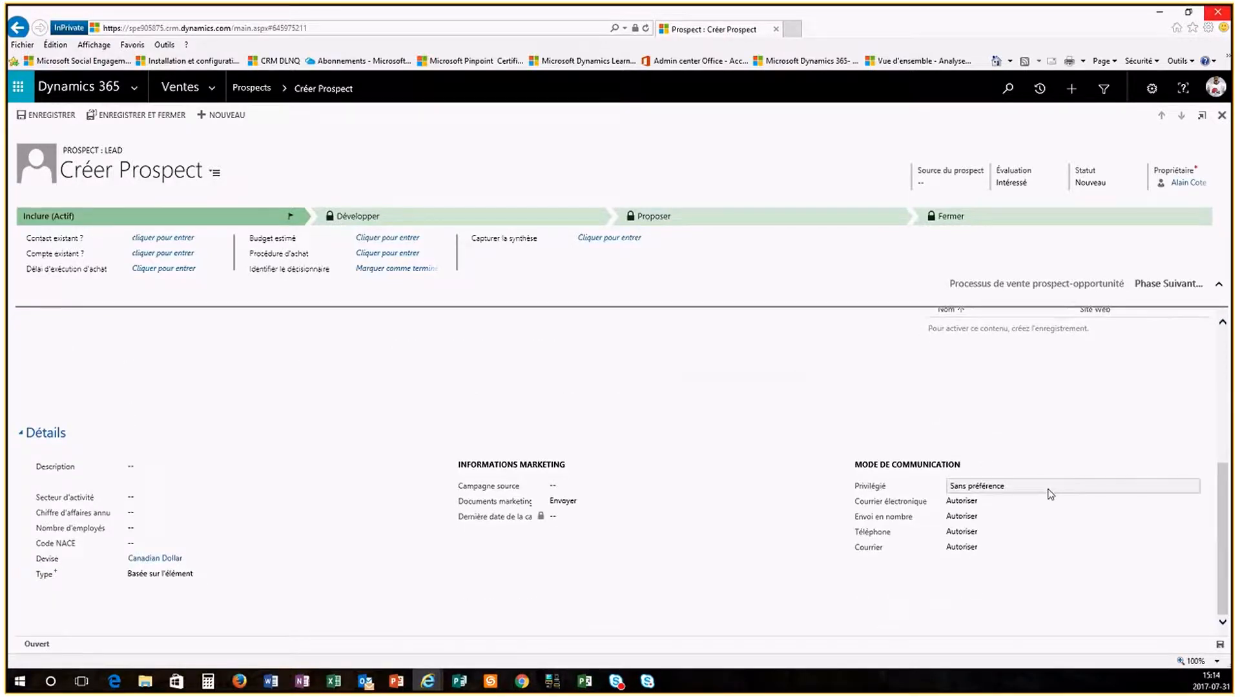
{"action": "scroll", "coordinate": [1050, 481], "scroll_direction": "up", "scroll_amount": 5}
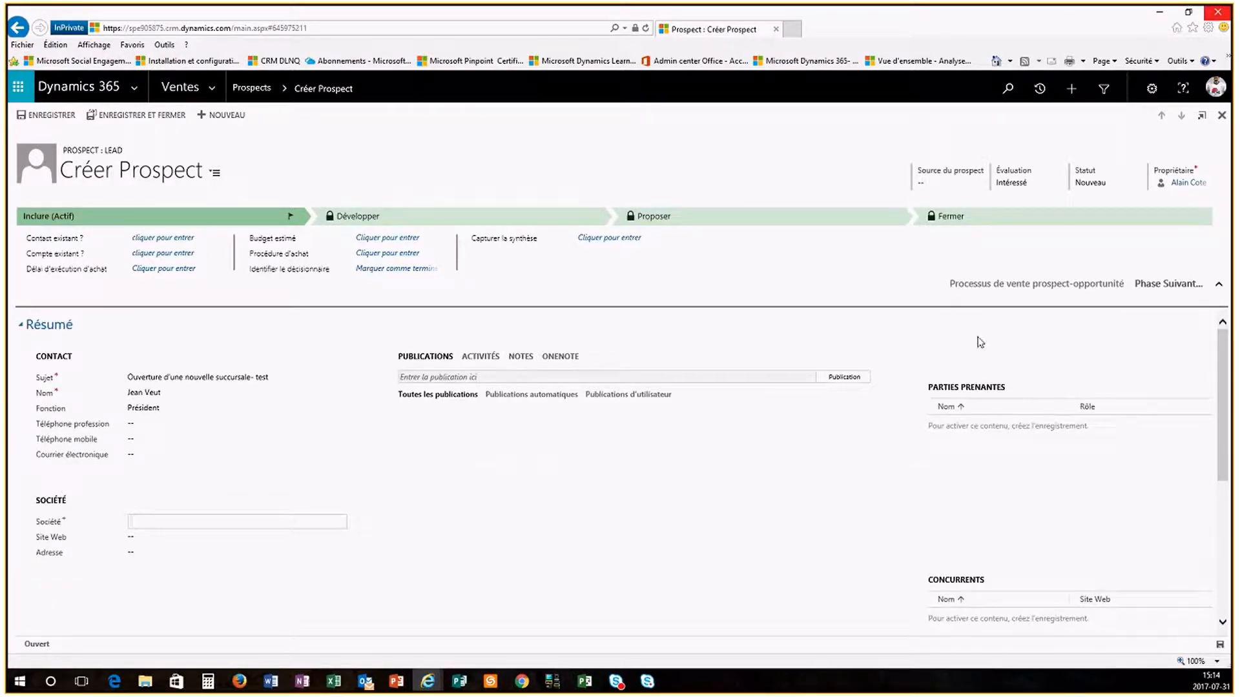
{"action": "left_click", "coordinate": [177, 522]}
{"action": "type", "text": "Test"}
{"action": "left_click", "coordinate": [437, 491]}
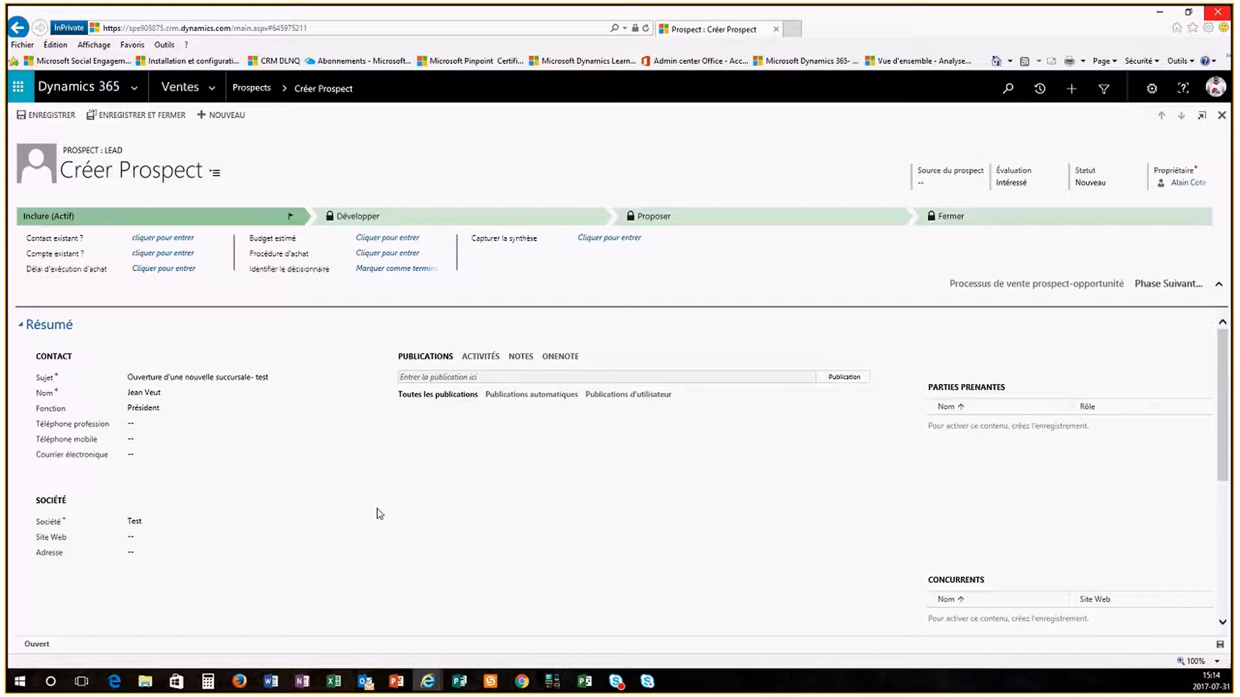
{"action": "left_click", "coordinate": [33, 117]}
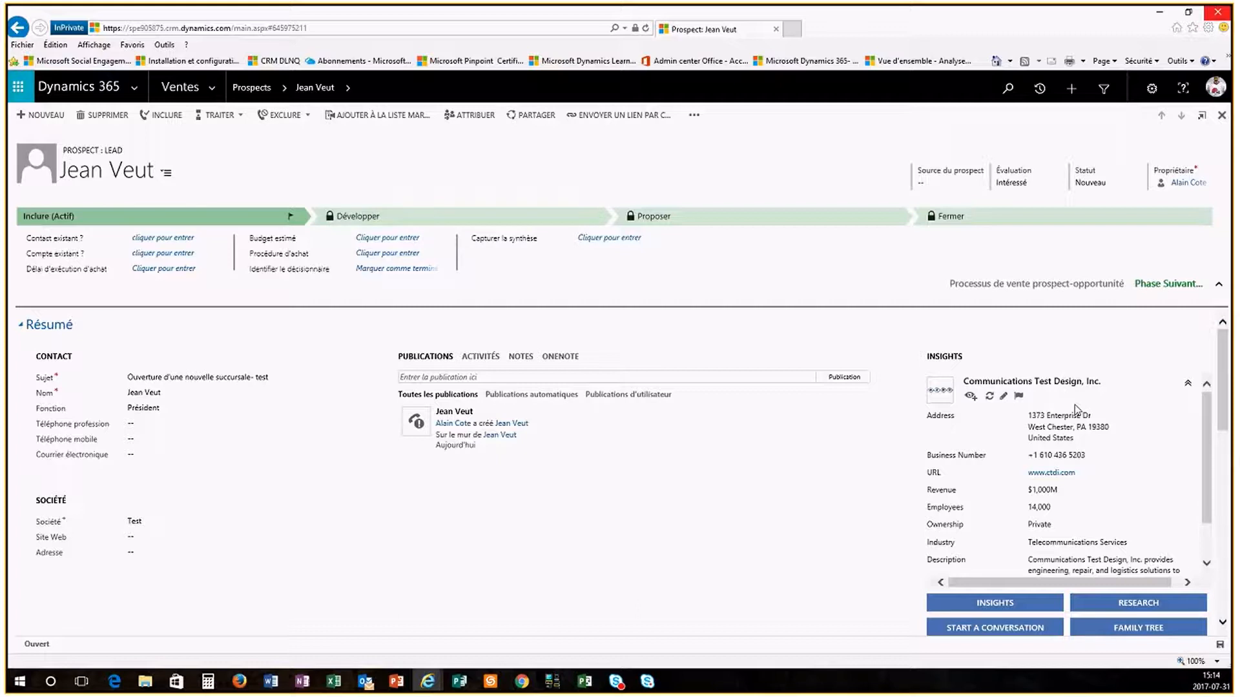
Step: Rematch the lead's insights from Communications Test Design, Inc. to Test.com, Inc
{"action": "left_click", "coordinate": [1188, 384]}
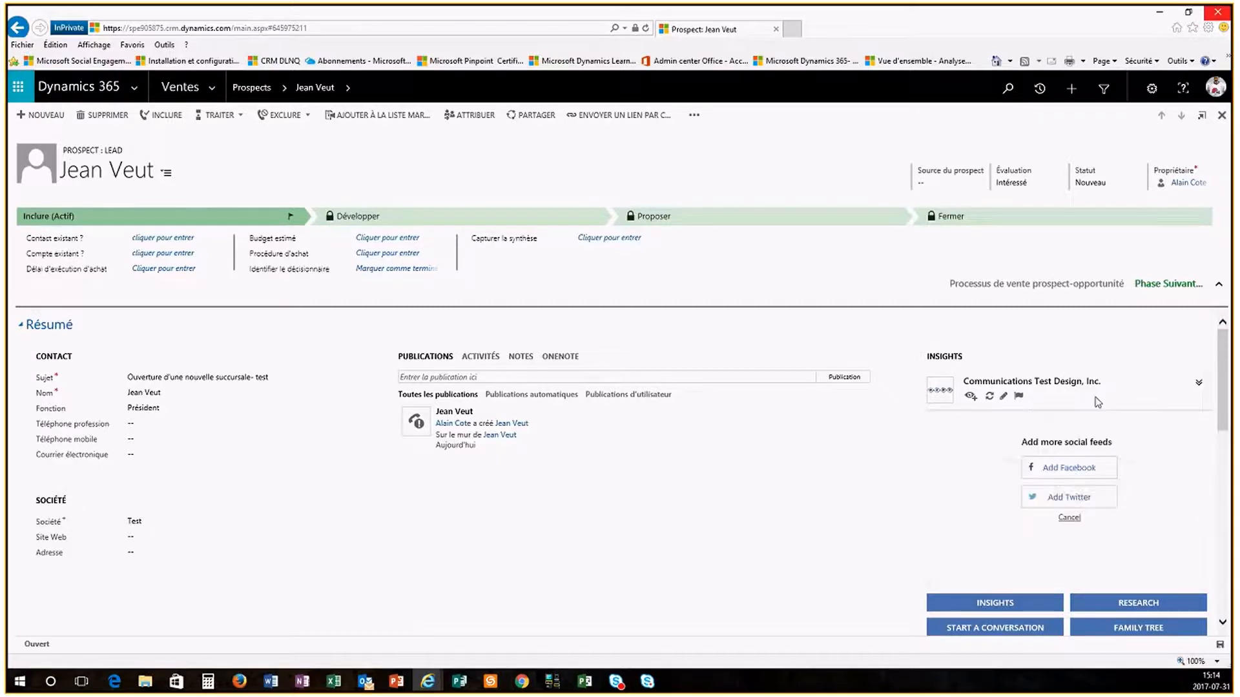
{"action": "left_click", "coordinate": [1003, 397]}
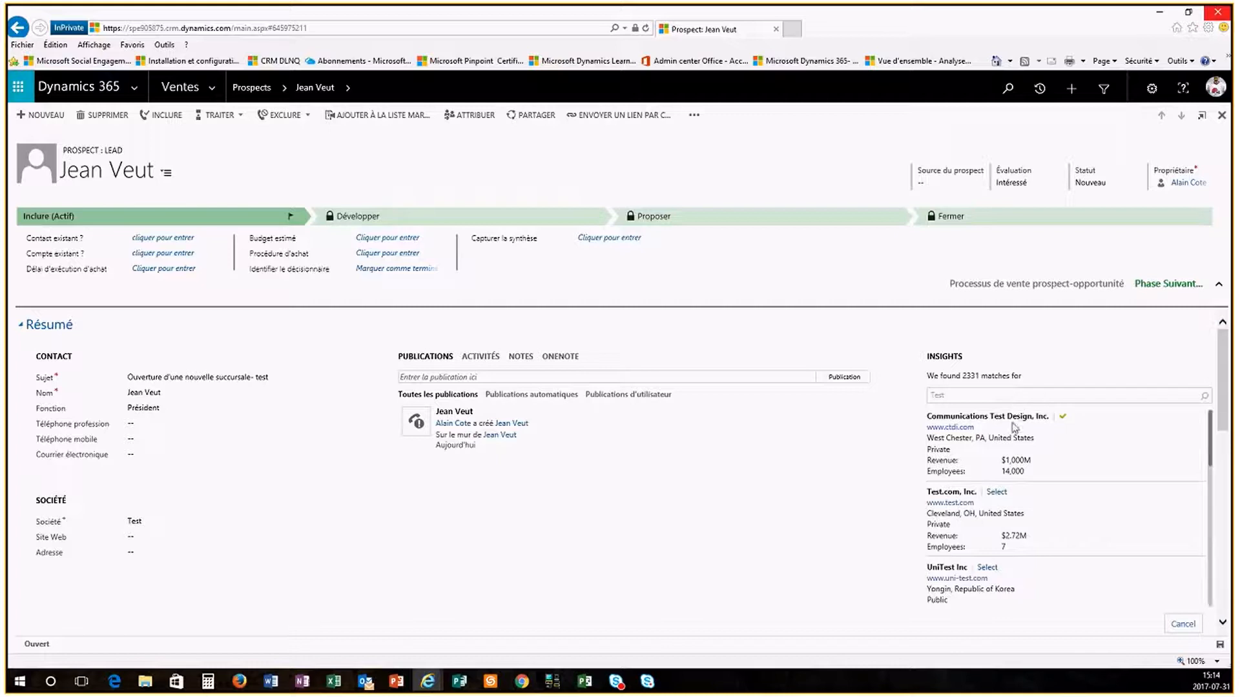
{"action": "left_click", "coordinate": [996, 493]}
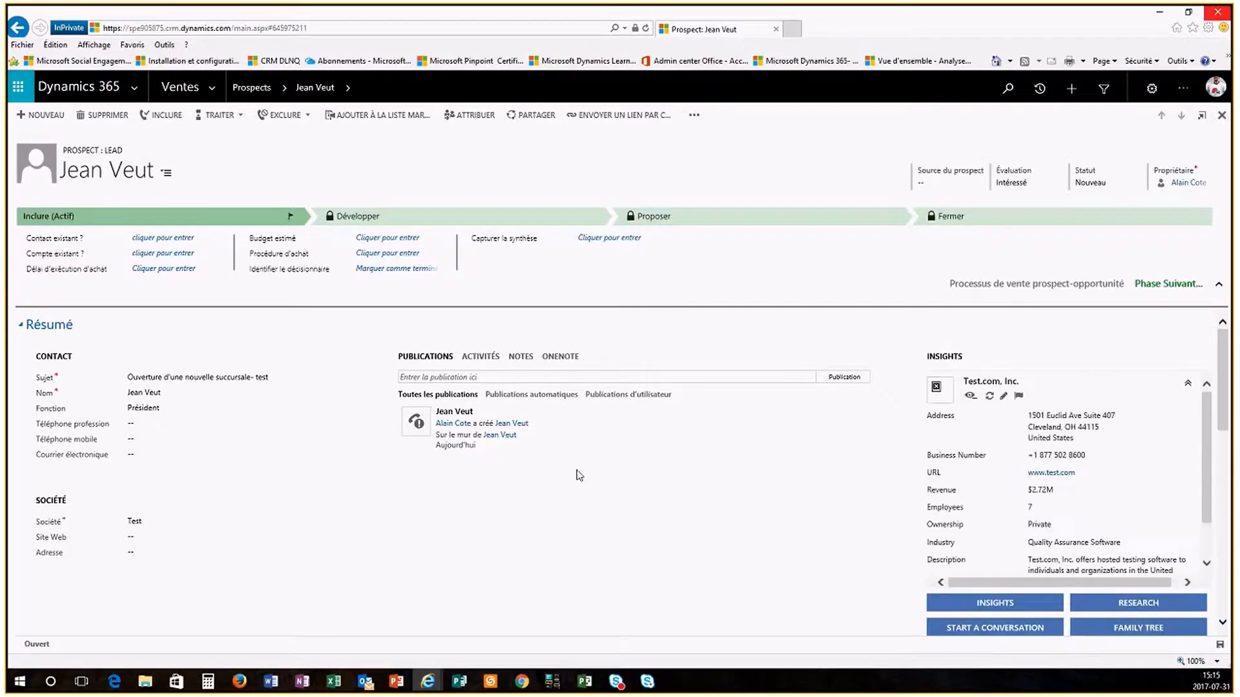
{"action": "left_click", "coordinate": [989, 397]}
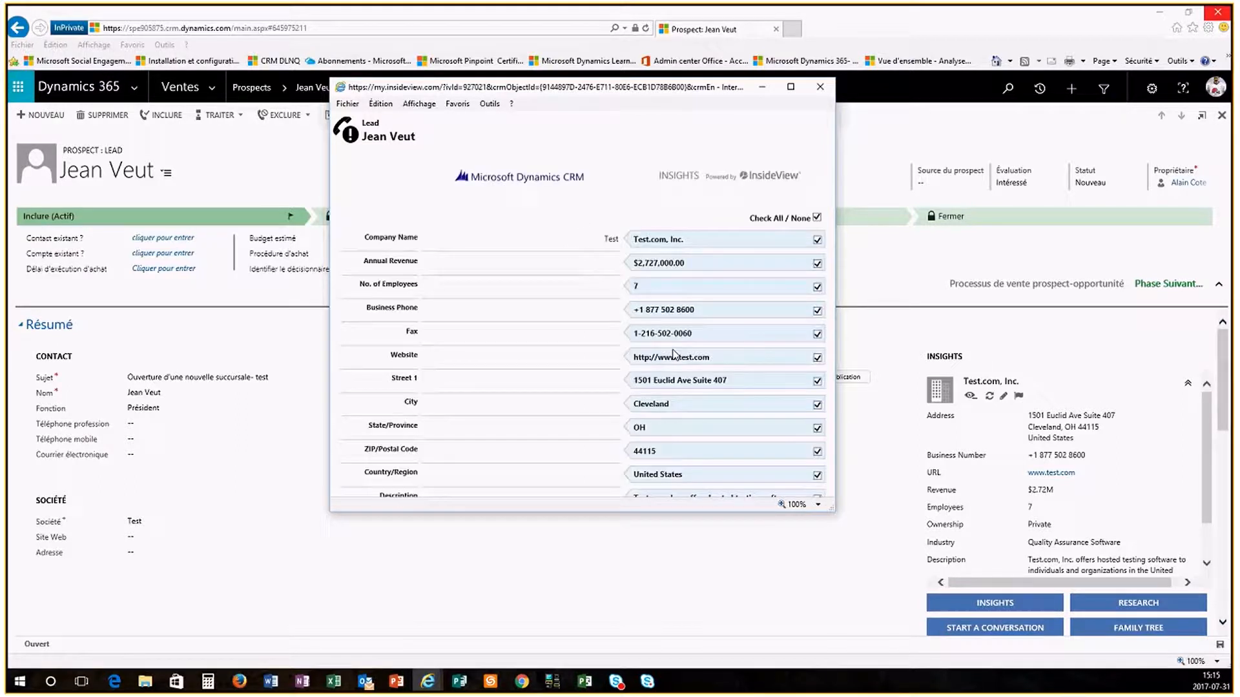
Step: Update the lead with Test.com, Inc.'s phone, website and address from InsideView
{"action": "scroll", "coordinate": [554, 294], "scroll_direction": "down", "scroll_amount": 5}
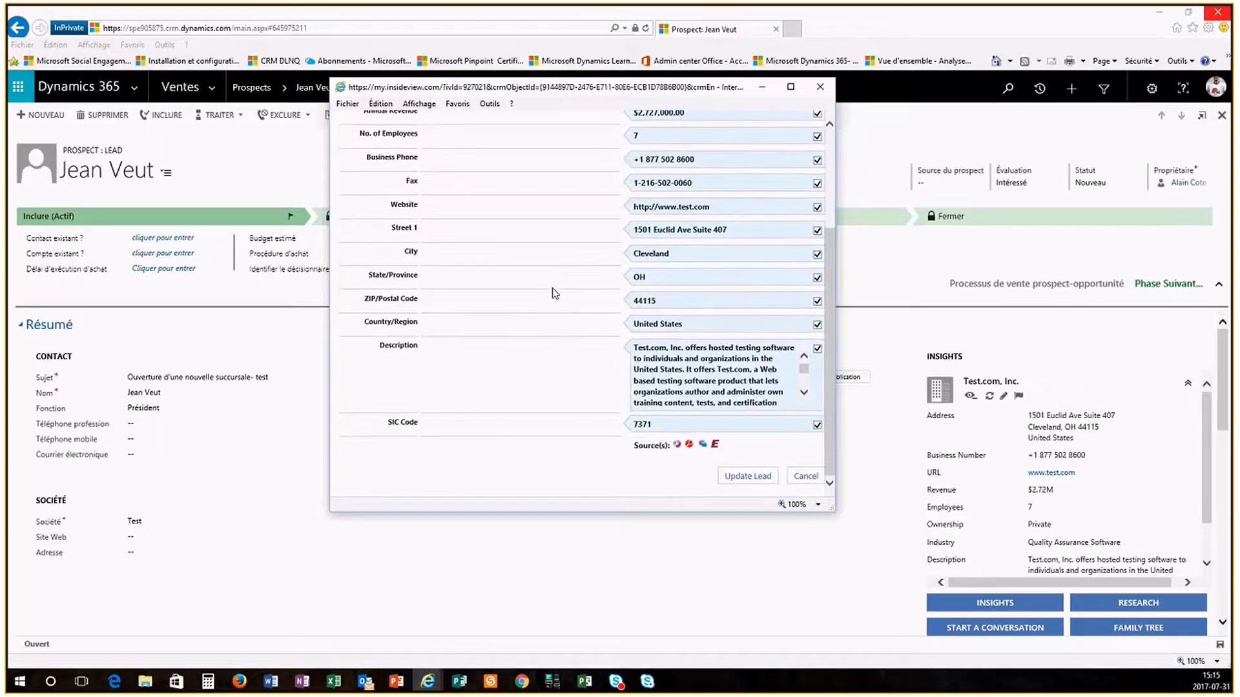
{"action": "left_click", "coordinate": [763, 477]}
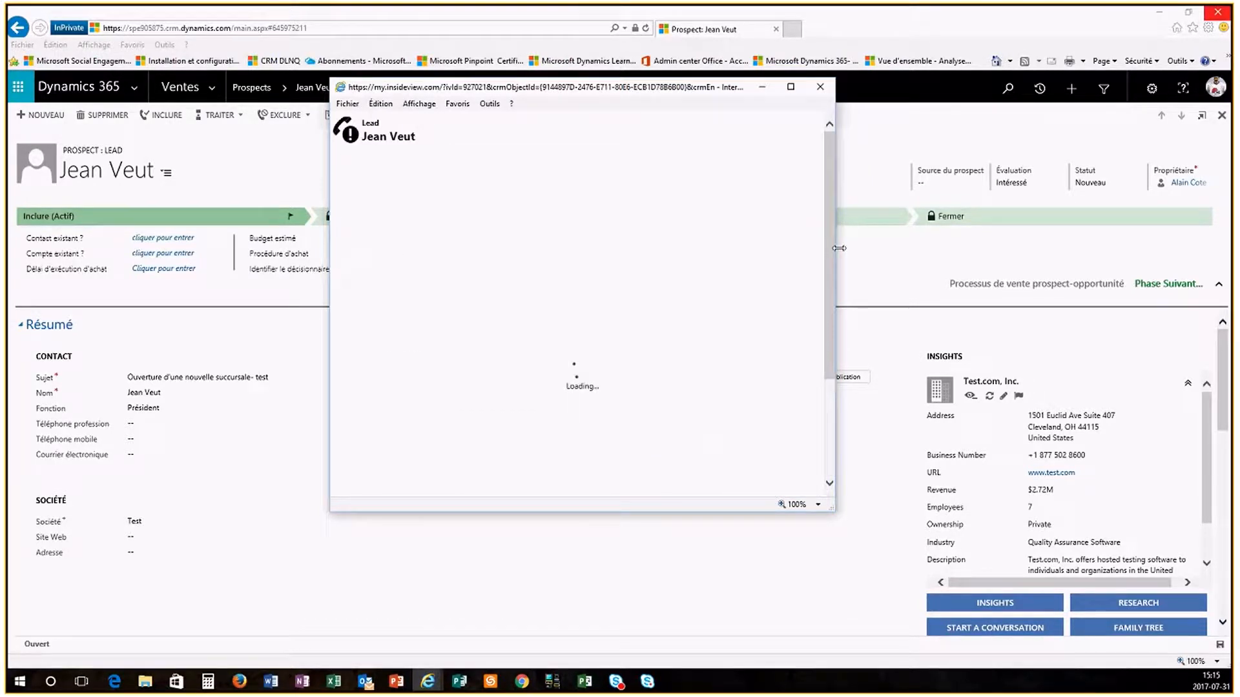
{"action": "left_click", "coordinate": [645, 244]}
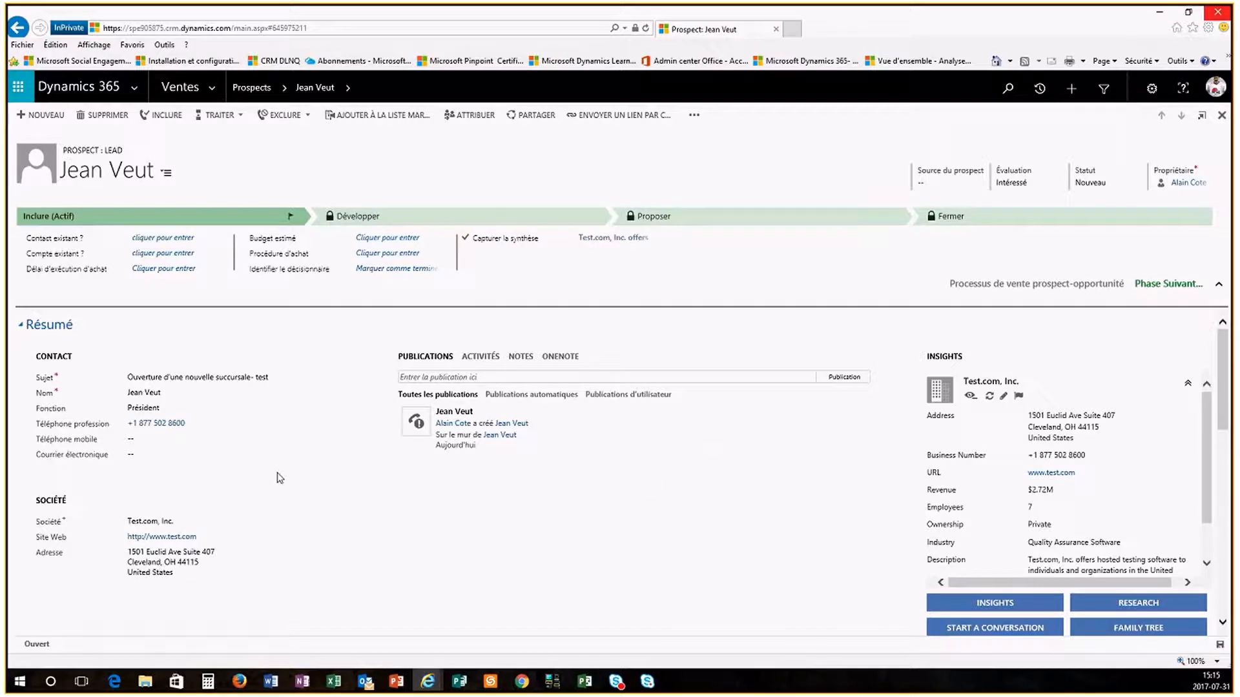
Step: Enter the contact's e-mail address and mobile phone number on the lead
{"action": "scroll", "coordinate": [665, 525], "scroll_direction": "down", "scroll_amount": 1}
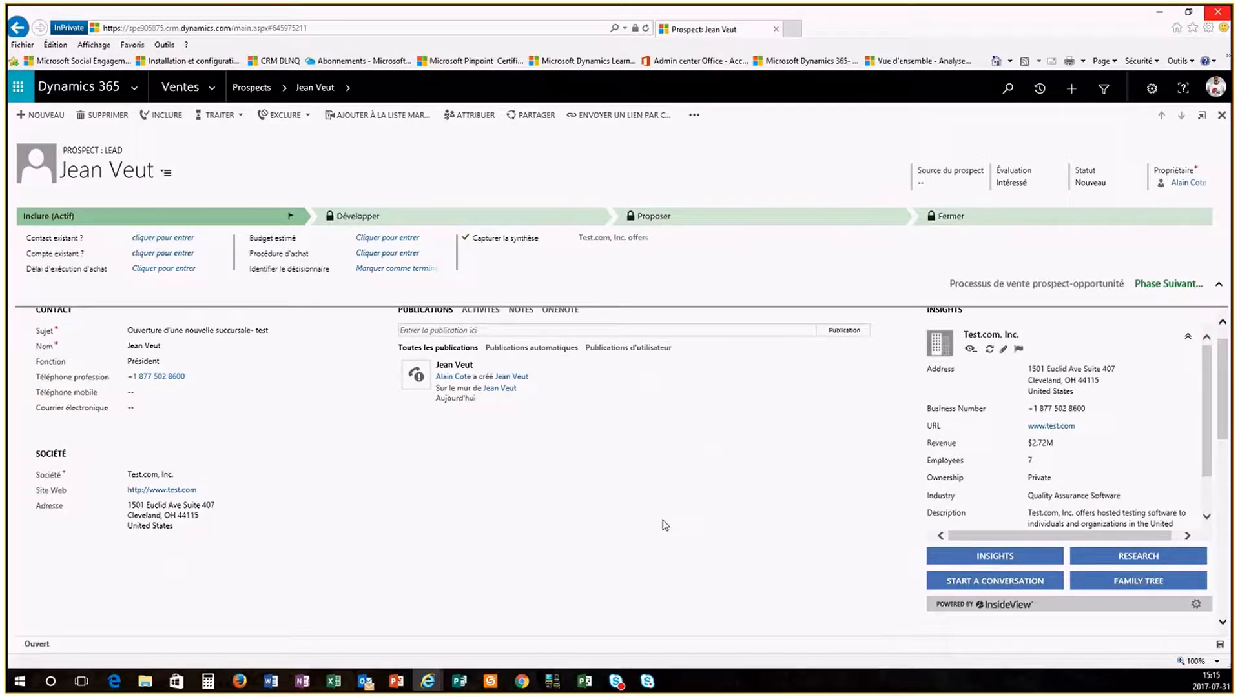
{"action": "scroll", "coordinate": [665, 525], "scroll_direction": "up", "scroll_amount": 1}
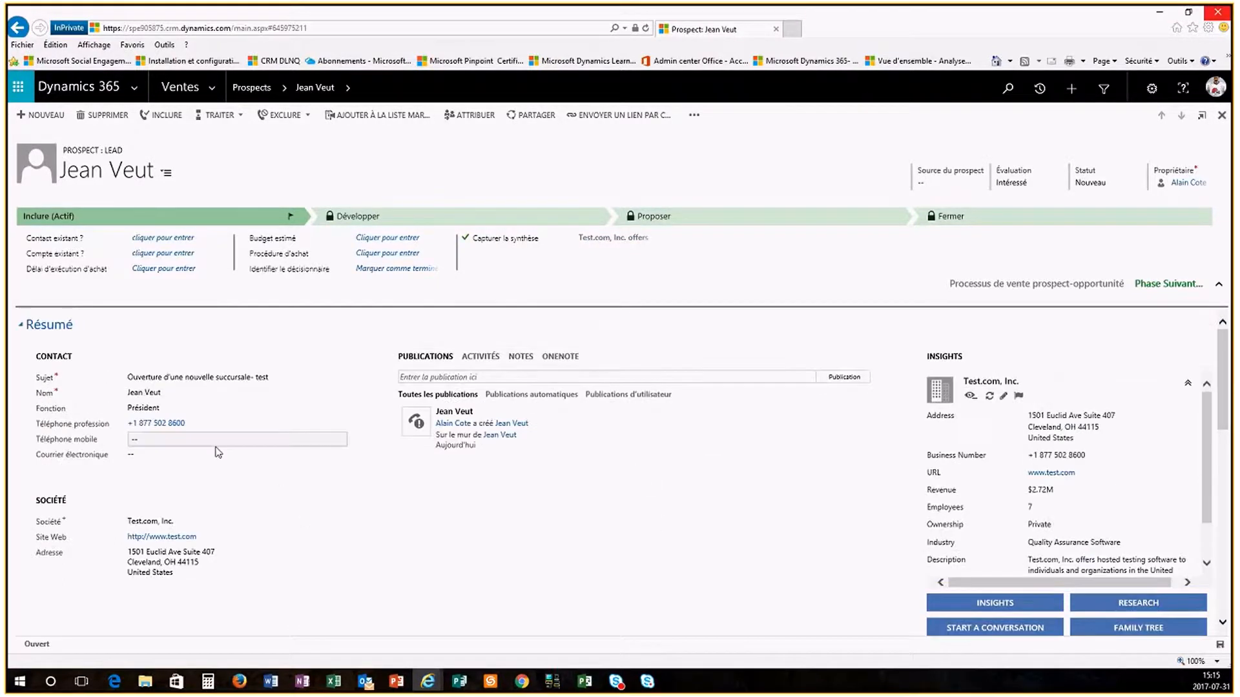
{"action": "left_click", "coordinate": [166, 454]}
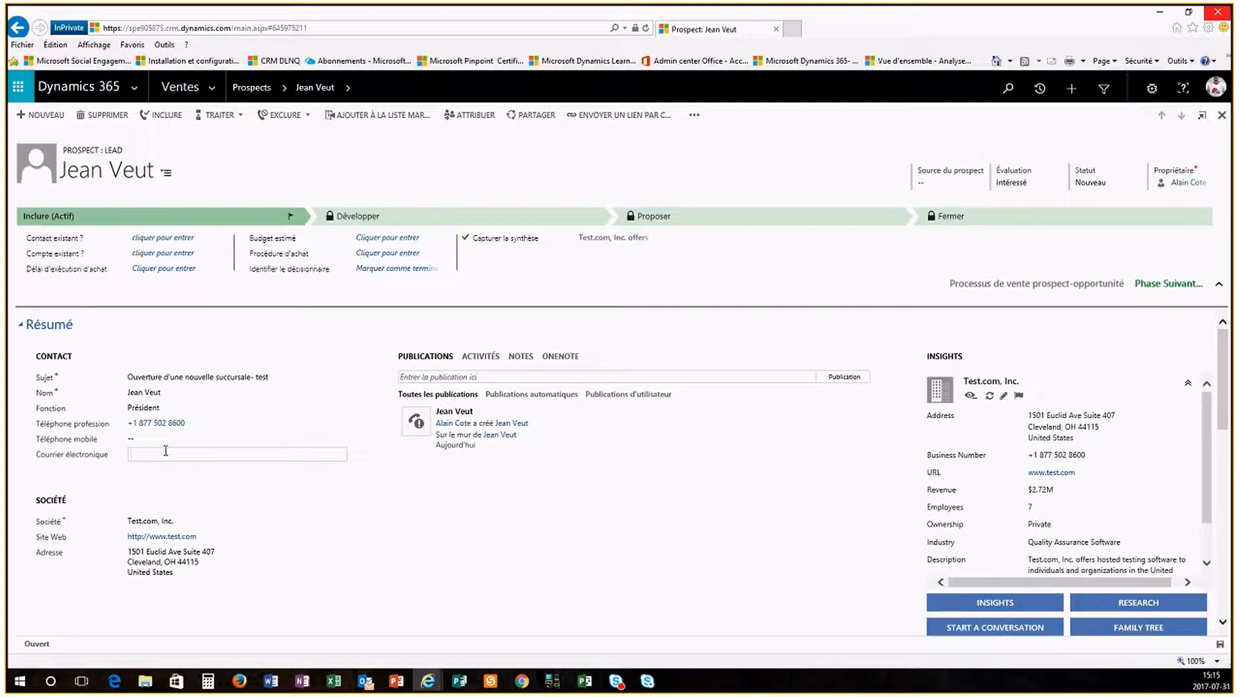
{"action": "type", "text": "je"}
{"action": "type", "text": "eut@te"}
{"action": "type", "text": "s"}
{"action": "type", "text": "t.com"}
{"action": "left_click", "coordinate": [246, 491]}
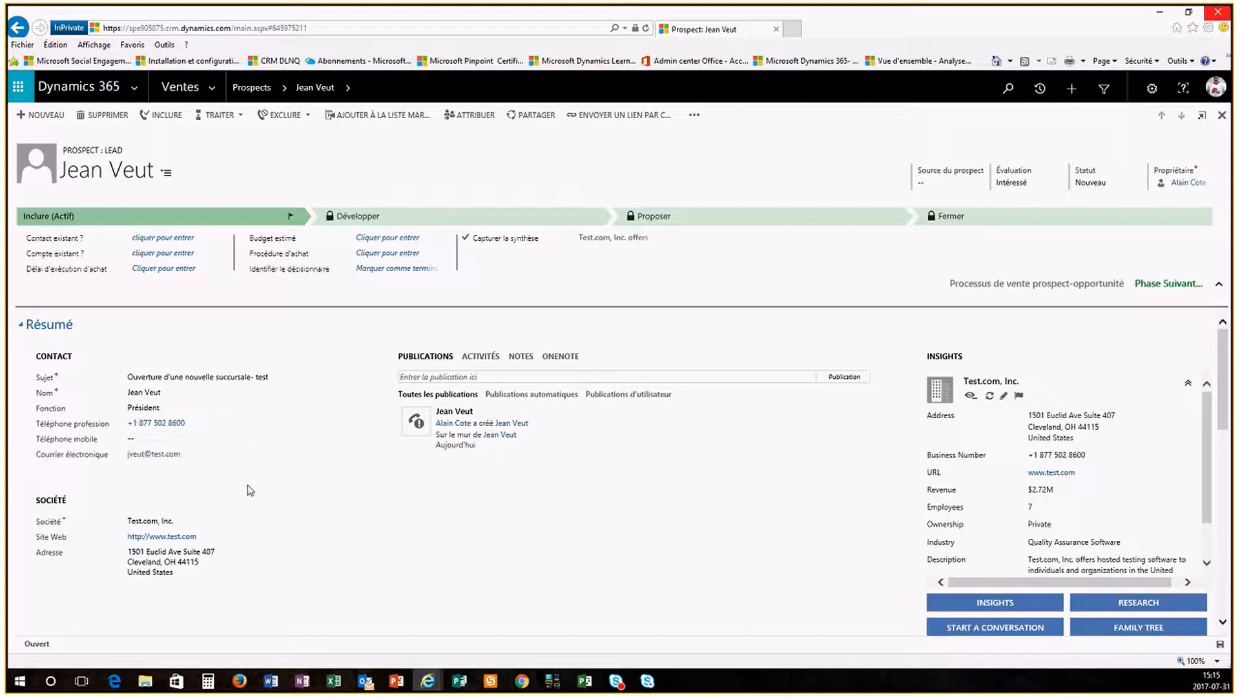
{"action": "left_click", "coordinate": [181, 444]}
{"action": "type", "text": "418-5"}
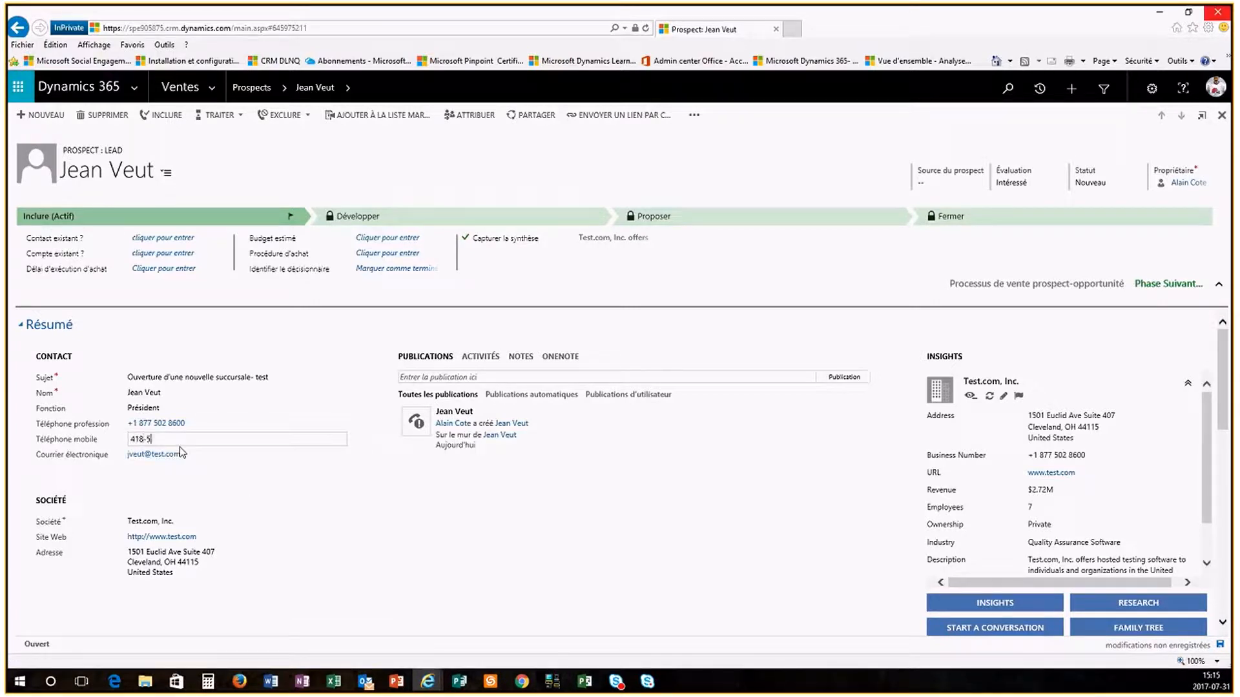
{"action": "type", "text": "55-5555"}
{"action": "left_click", "coordinate": [429, 537]}
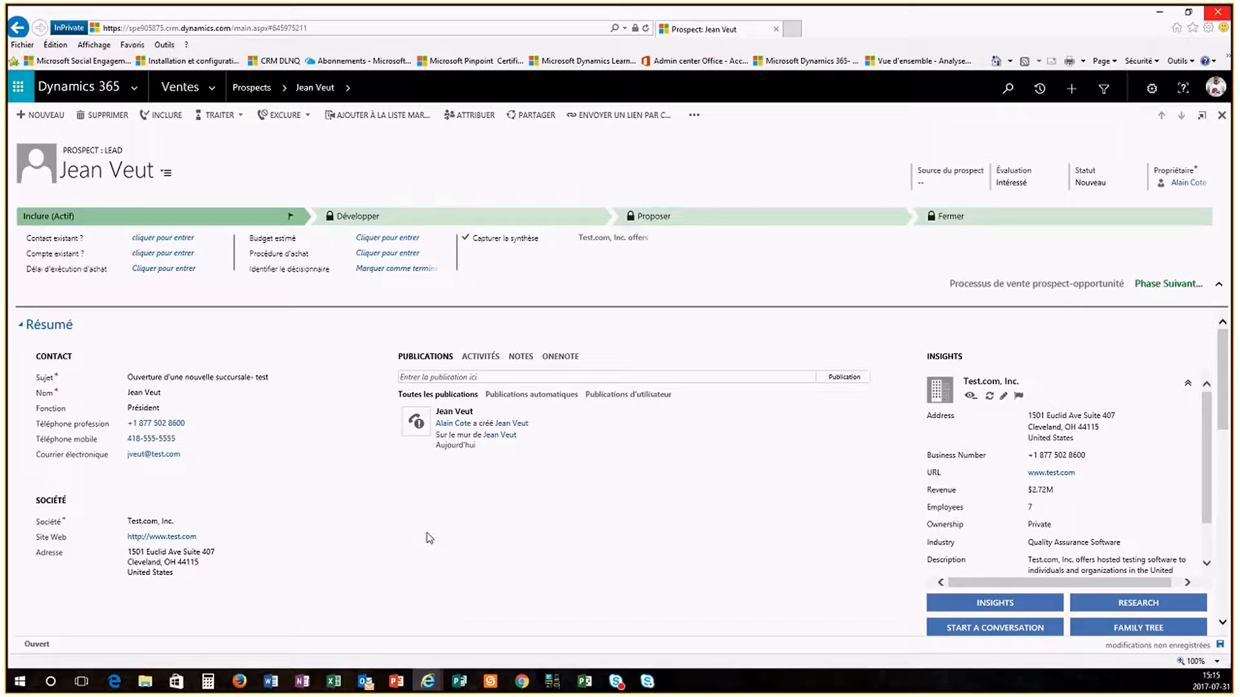
Step: Choose Autres services as the Secteur d'activité in the Détails section
{"action": "scroll", "coordinate": [429, 538], "scroll_direction": "down", "scroll_amount": 5}
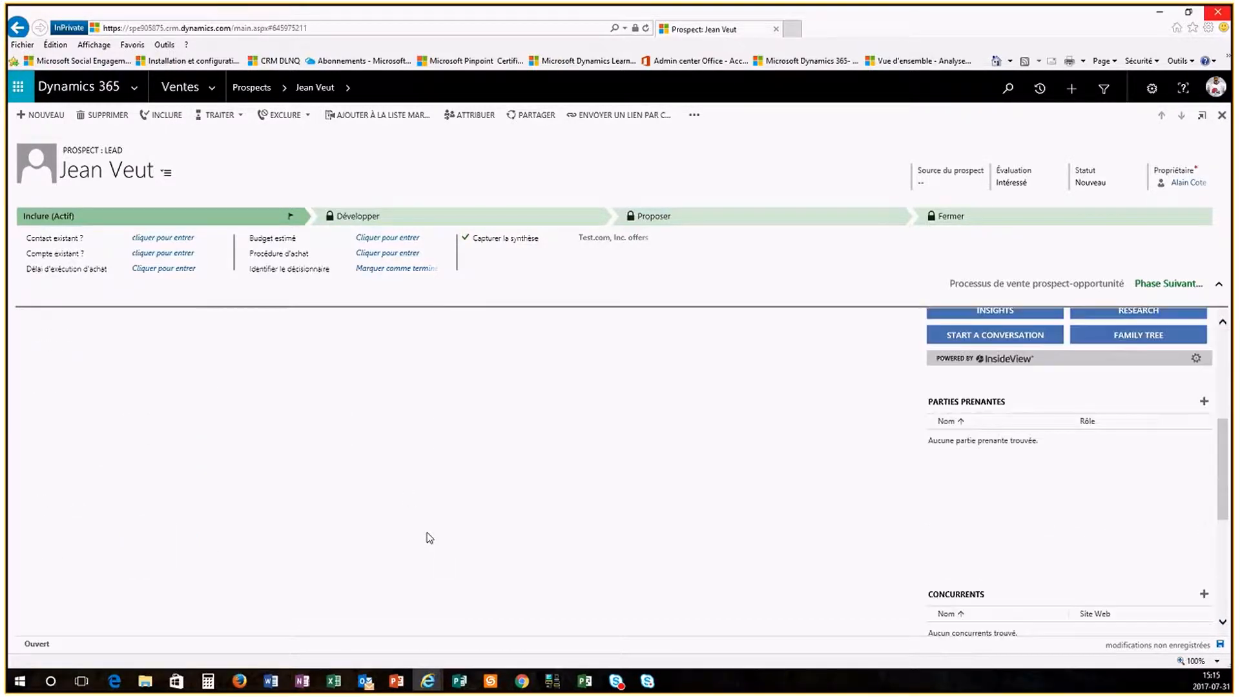
{"action": "scroll", "coordinate": [429, 538], "scroll_direction": "down", "scroll_amount": 5}
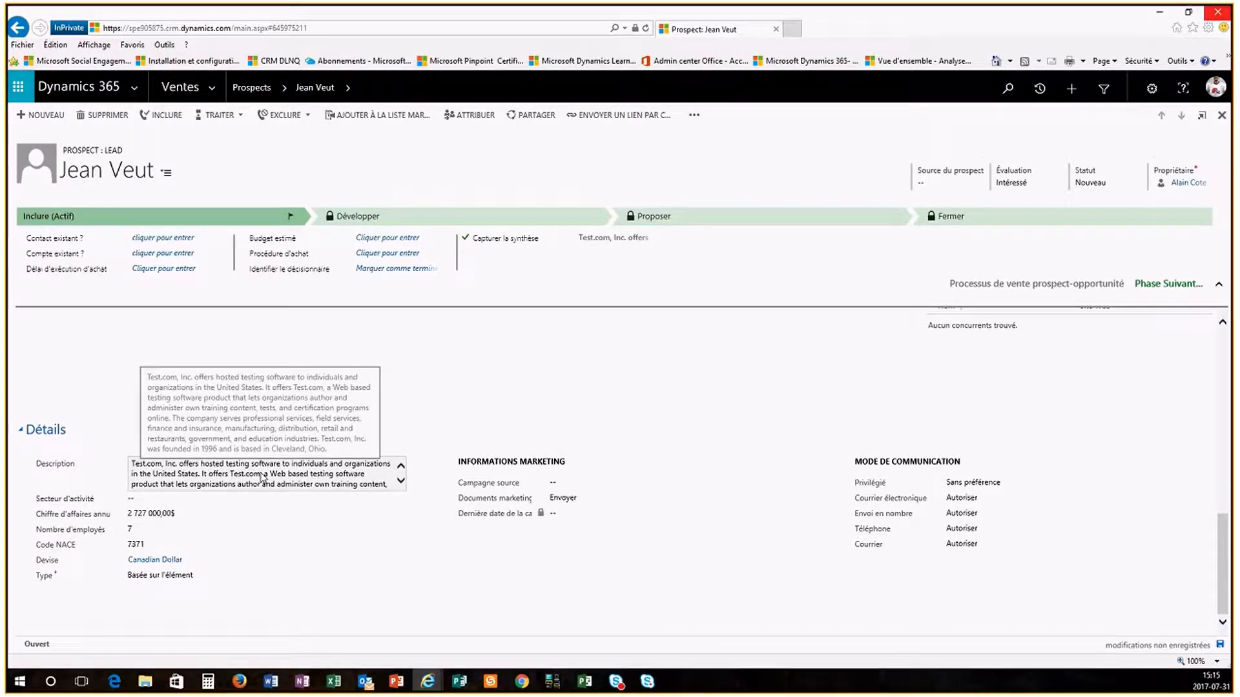
{"action": "scroll", "coordinate": [263, 478], "scroll_direction": "up", "scroll_amount": 1}
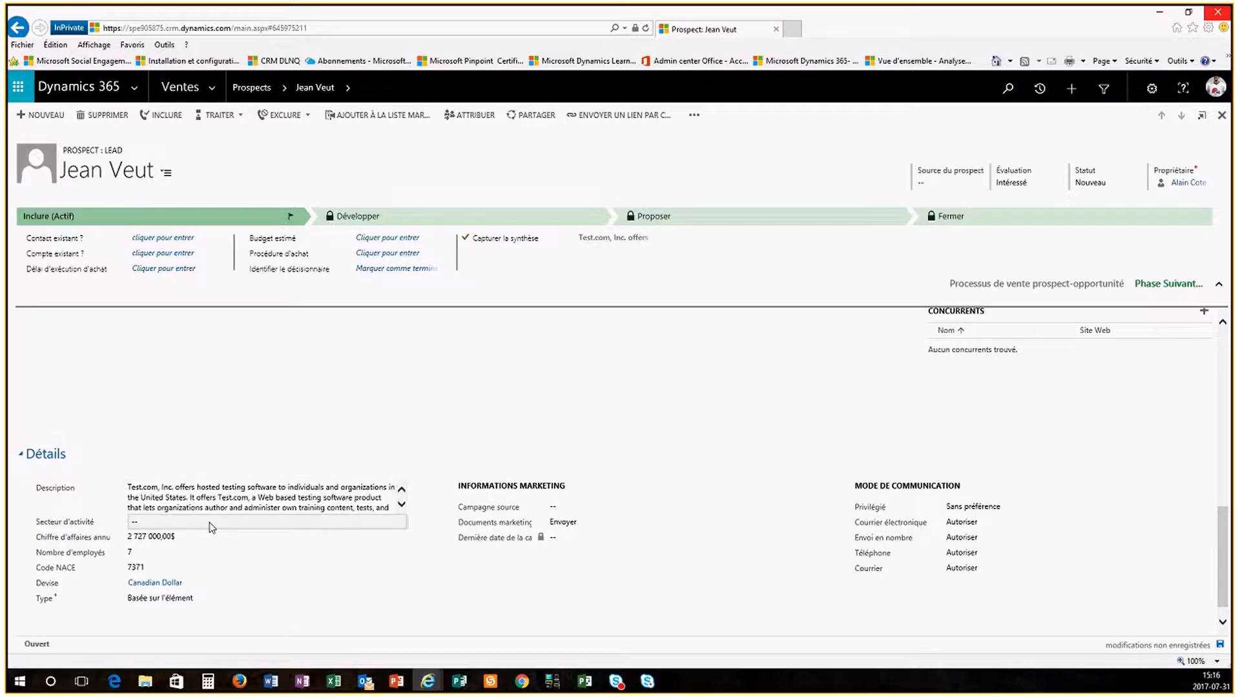
{"action": "left_click", "coordinate": [211, 526]}
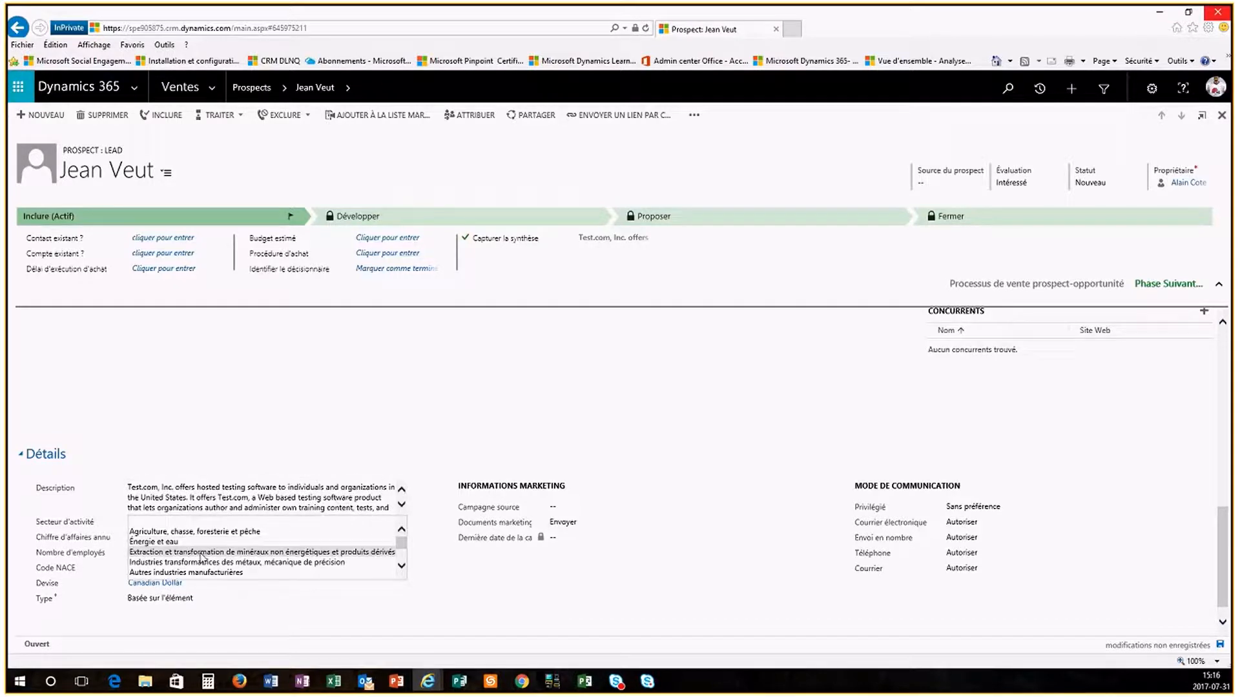
{"action": "scroll", "coordinate": [202, 556], "scroll_direction": "down", "scroll_amount": 1}
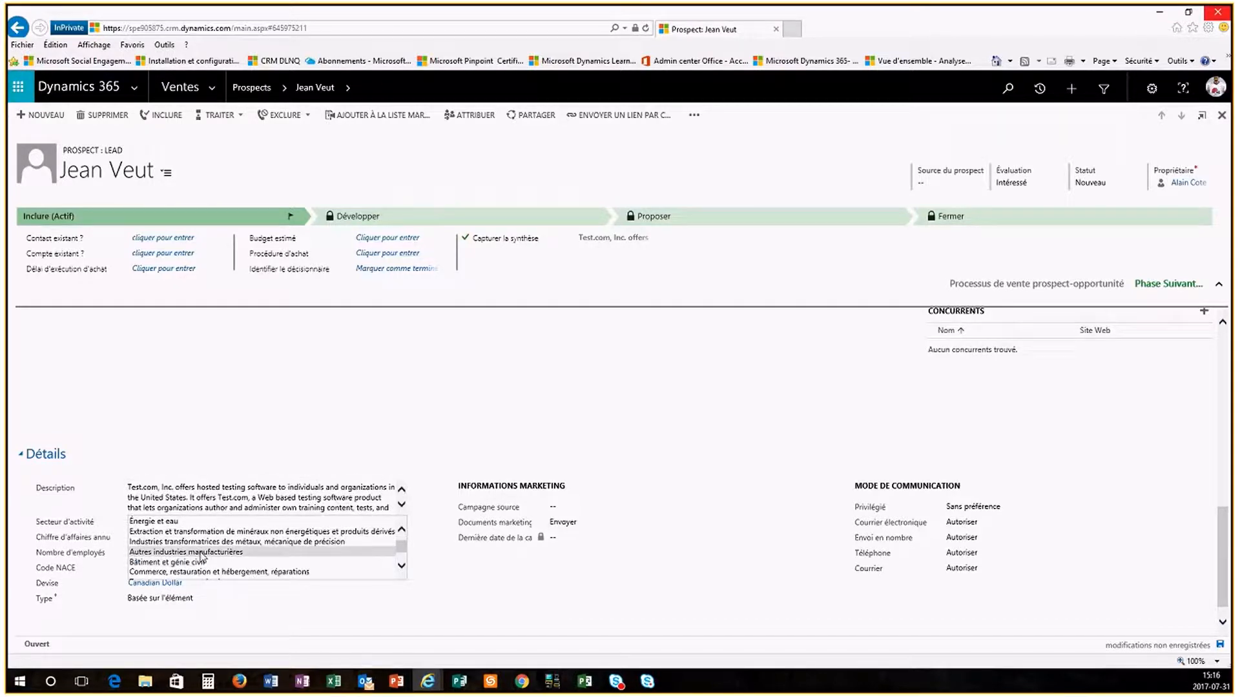
{"action": "scroll", "coordinate": [201, 557], "scroll_direction": "down", "scroll_amount": 1}
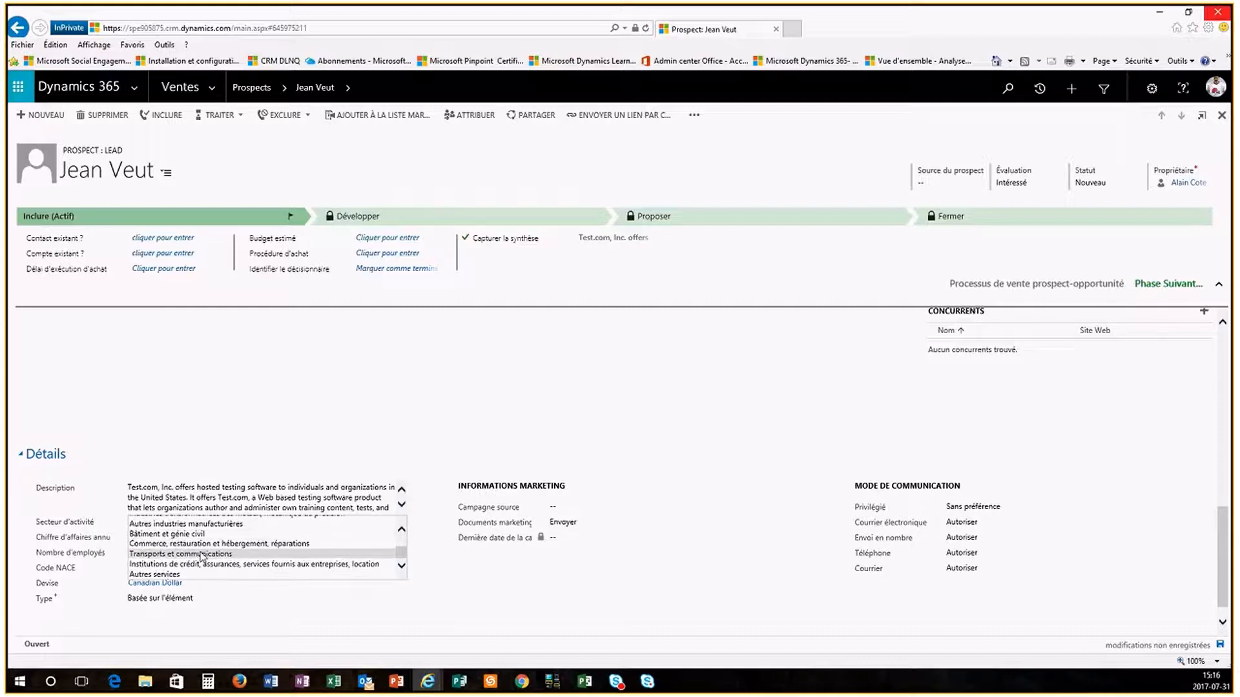
{"action": "left_click", "coordinate": [204, 574]}
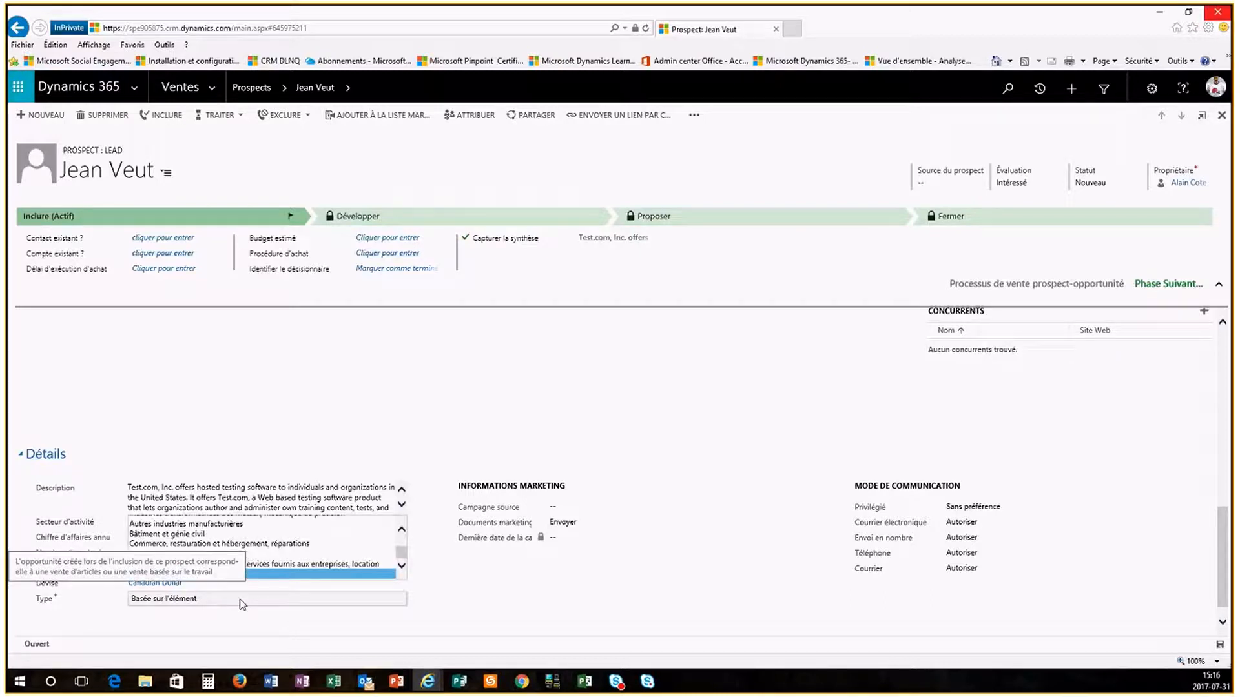
Step: Add the account Hoover Warehouses to the lead's Concurrents subgrid
{"action": "left_click", "coordinate": [652, 371]}
{"action": "scroll", "coordinate": [654, 371], "scroll_direction": "up", "scroll_amount": 2}
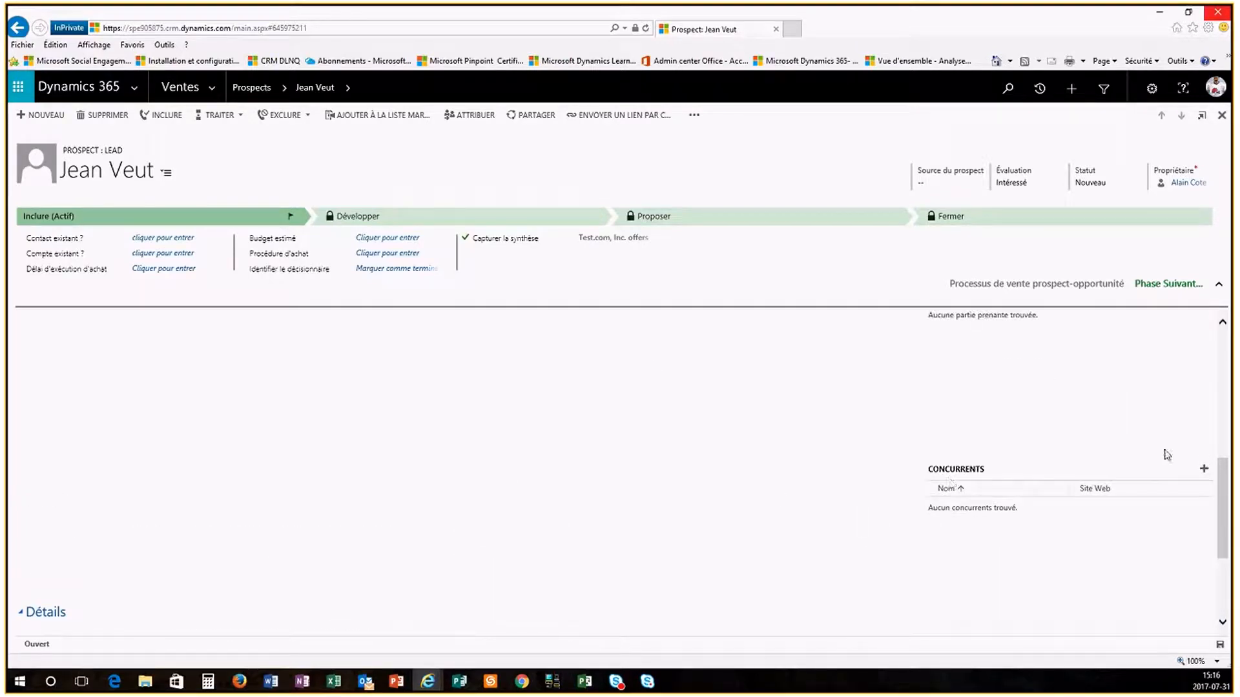
{"action": "left_click", "coordinate": [1203, 472]}
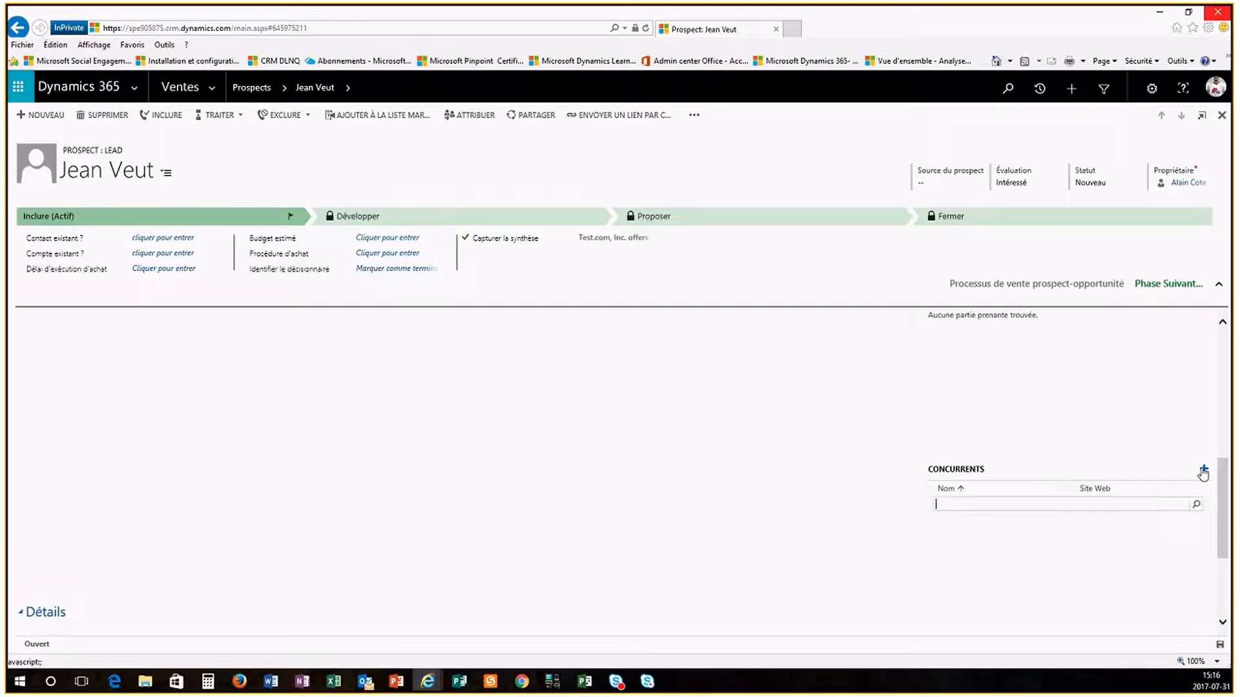
{"action": "left_click", "coordinate": [1195, 506]}
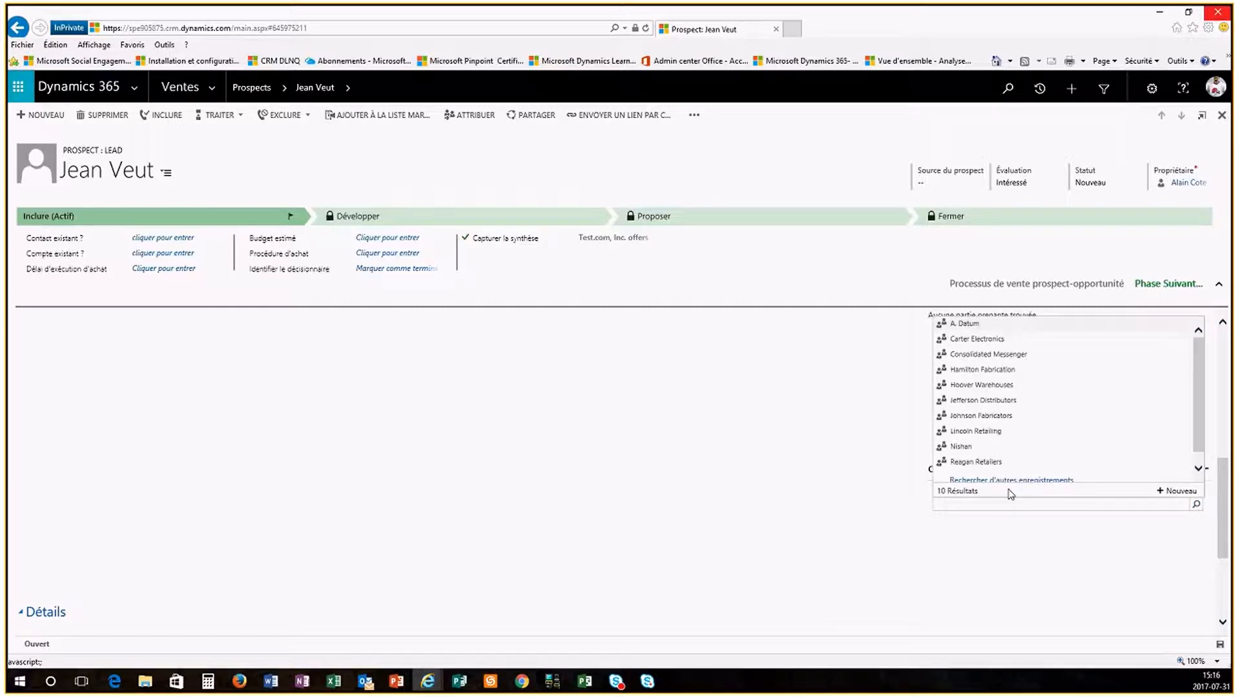
{"action": "left_click", "coordinate": [983, 386]}
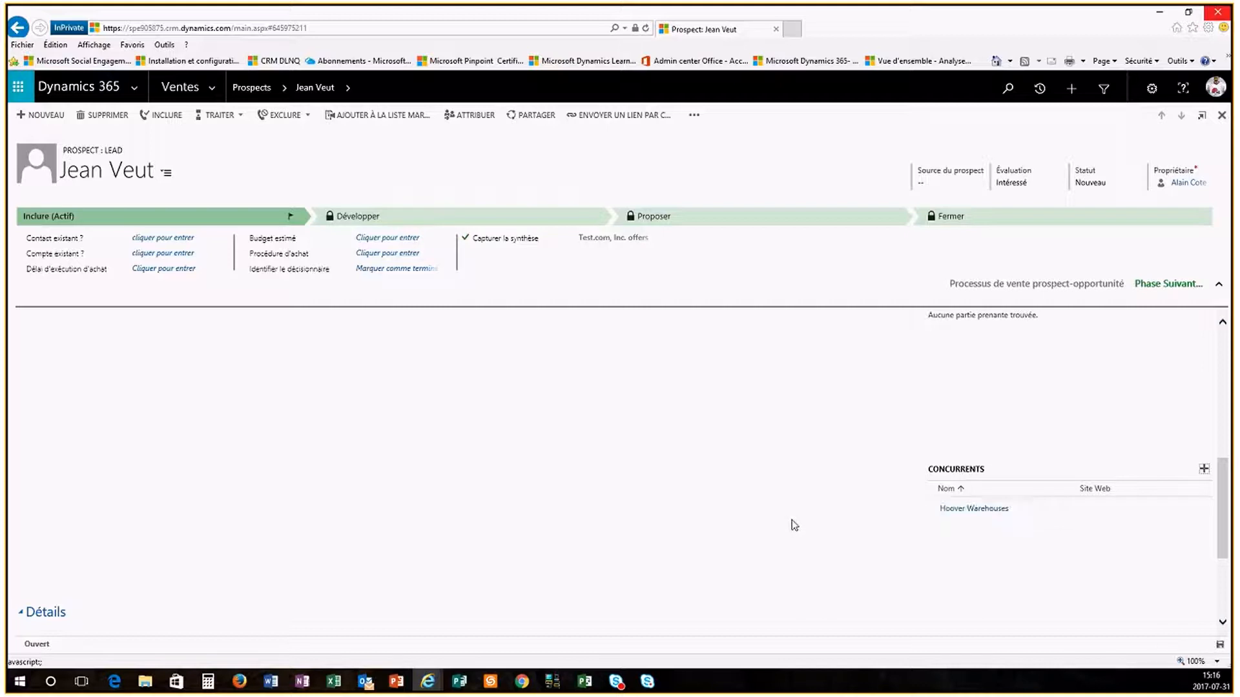
{"action": "scroll", "coordinate": [793, 524], "scroll_direction": "up", "scroll_amount": 2}
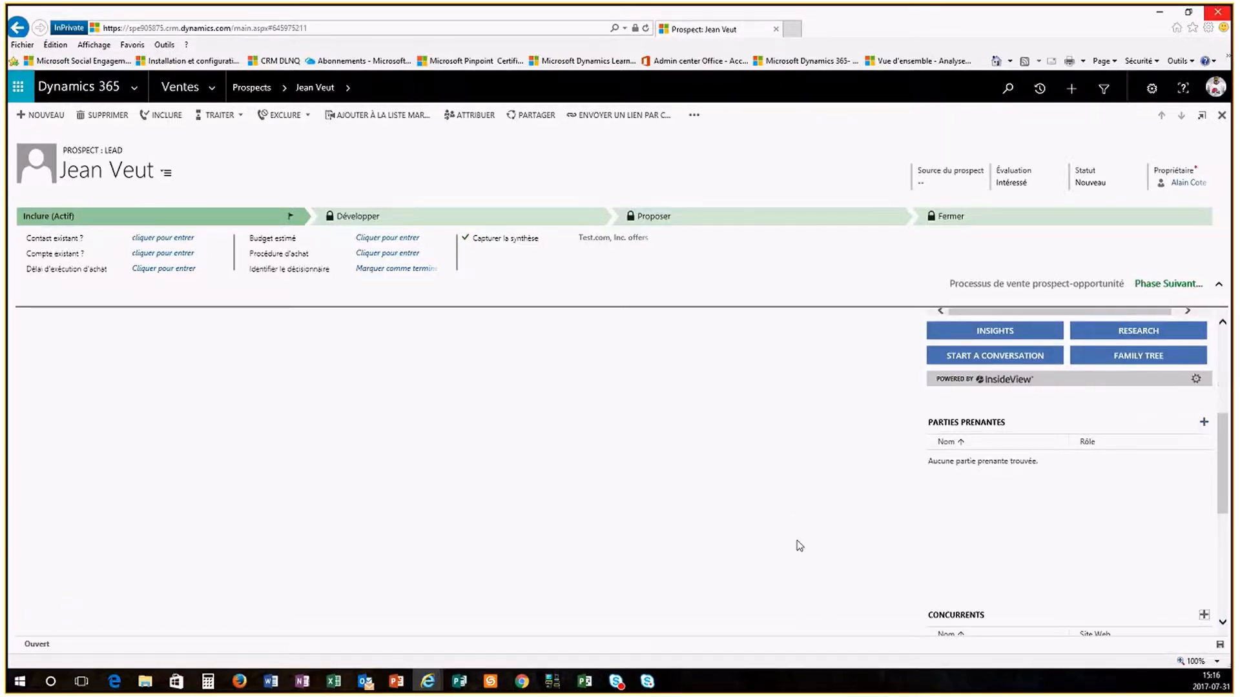
{"action": "scroll", "coordinate": [799, 547], "scroll_direction": "up", "scroll_amount": 2}
{"action": "scroll", "coordinate": [799, 546], "scroll_direction": "down", "scroll_amount": 1}
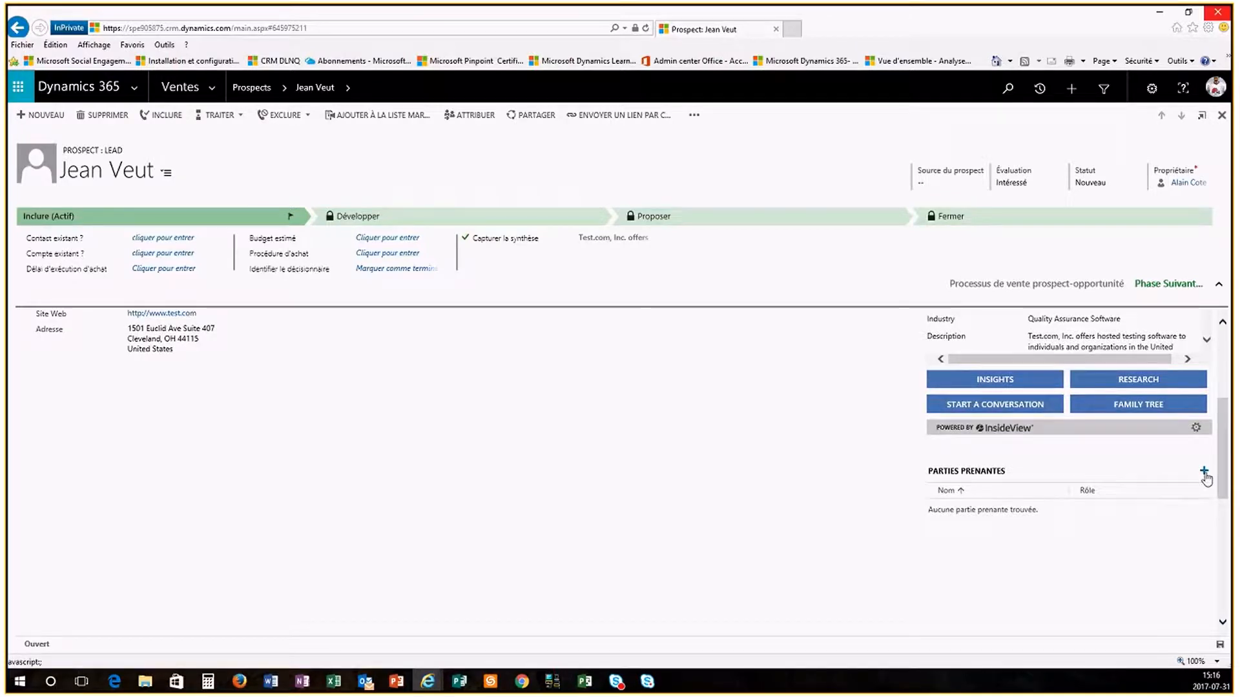
Step: Add the contact found by first-name search as a stakeholder with role Représentant manufacturier
{"action": "left_click", "coordinate": [1204, 472]}
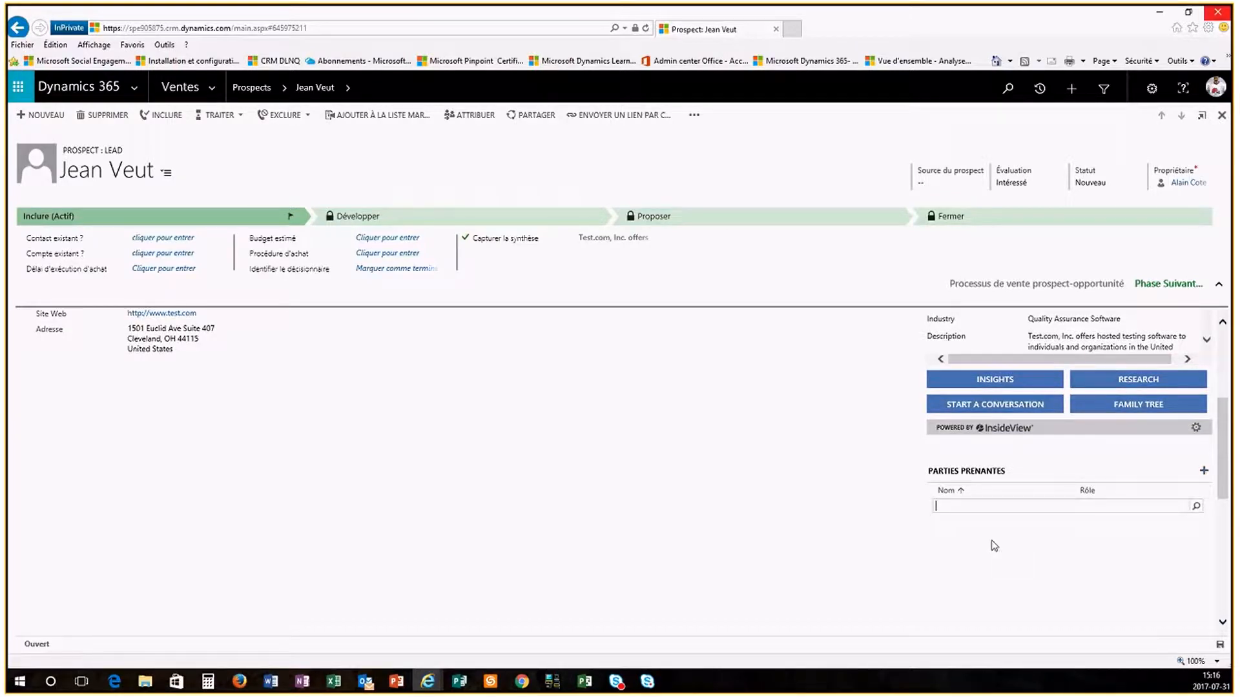
{"action": "type", "text": "Alexis"}
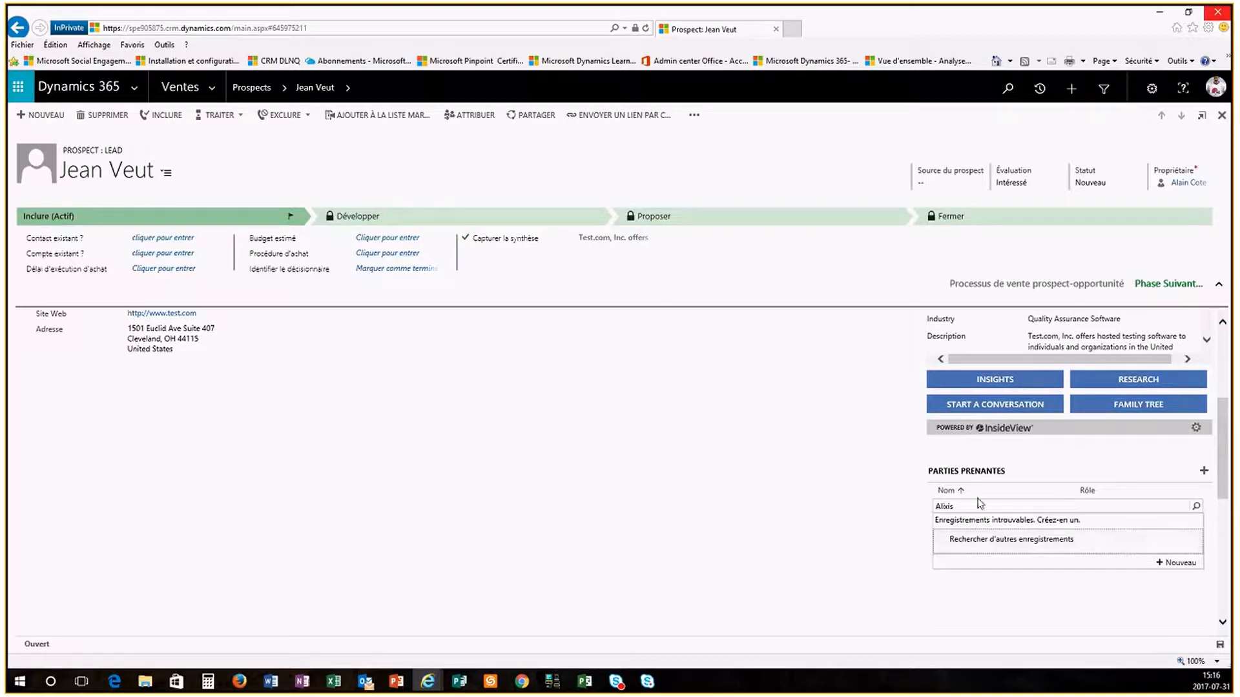
{"action": "left_click", "coordinate": [945, 508]}
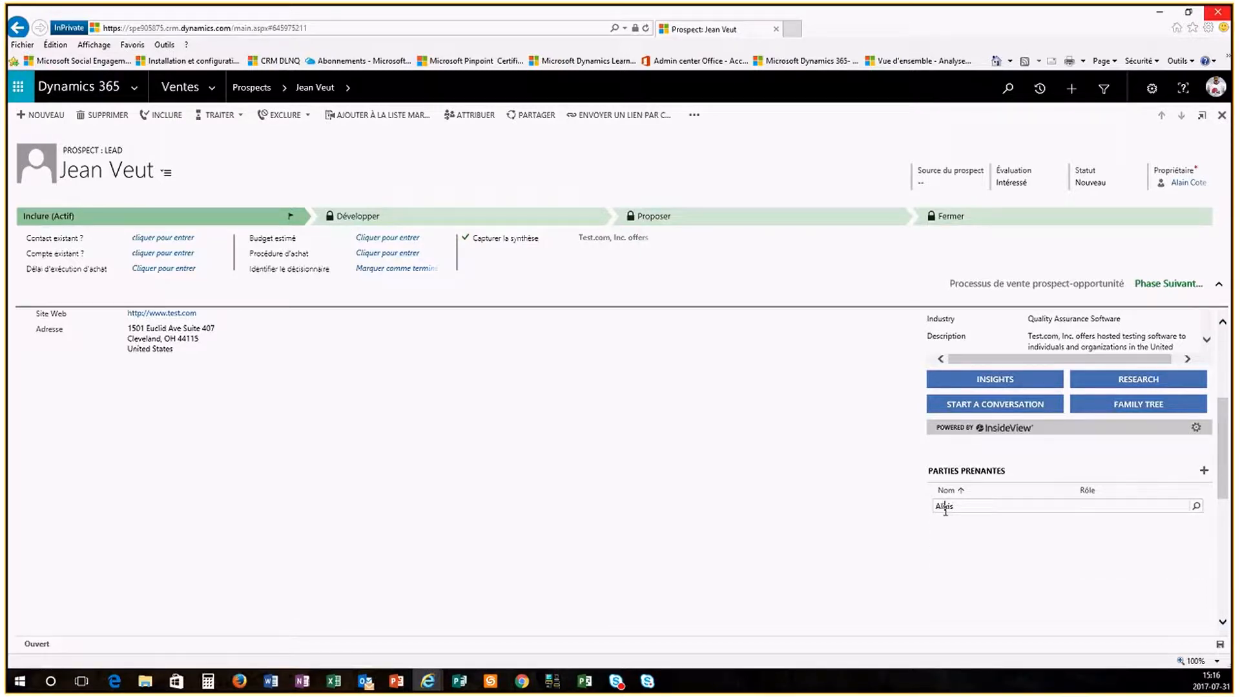
{"action": "key", "text": "BackSpace"}
{"action": "type", "text": "e"}
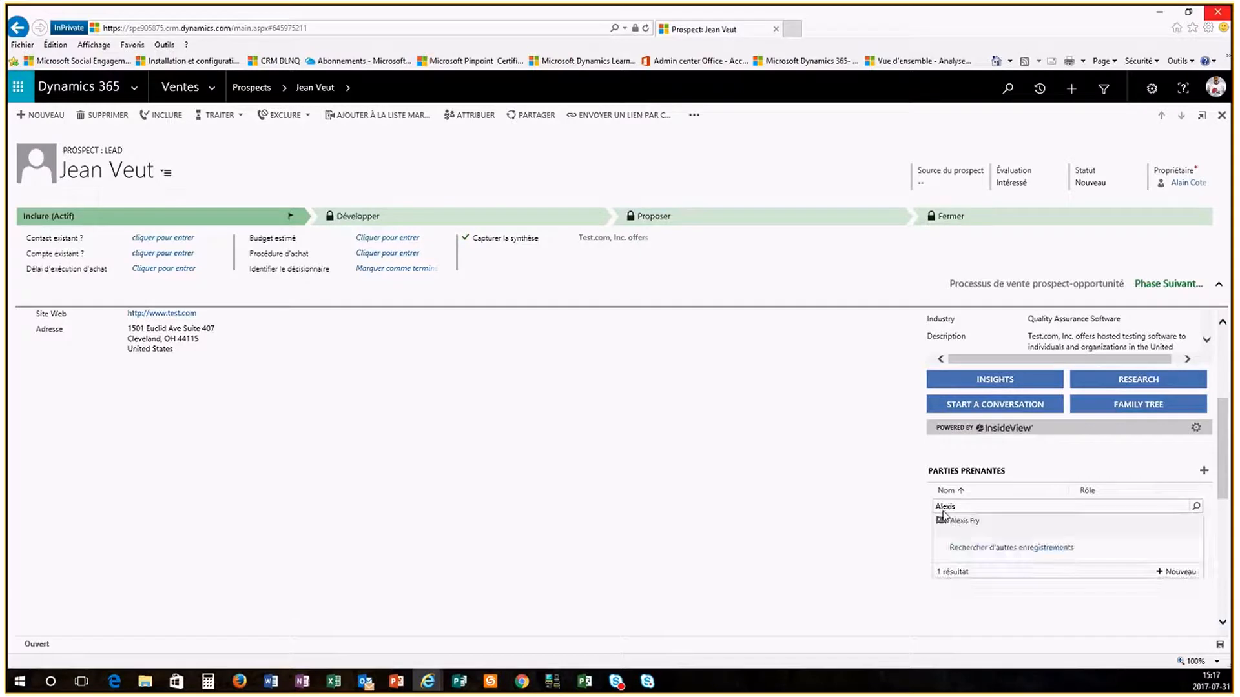
{"action": "left_click", "coordinate": [977, 525]}
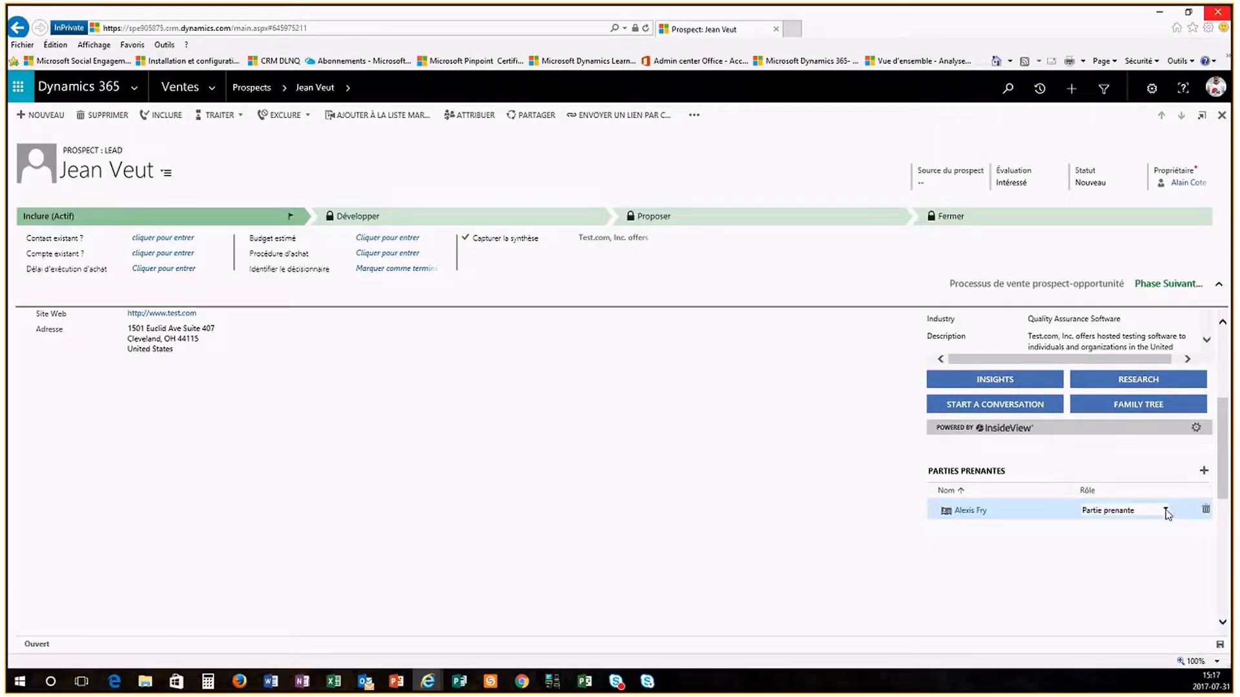
{"action": "left_click", "coordinate": [1166, 510]}
{"action": "left_click", "coordinate": [1098, 583]}
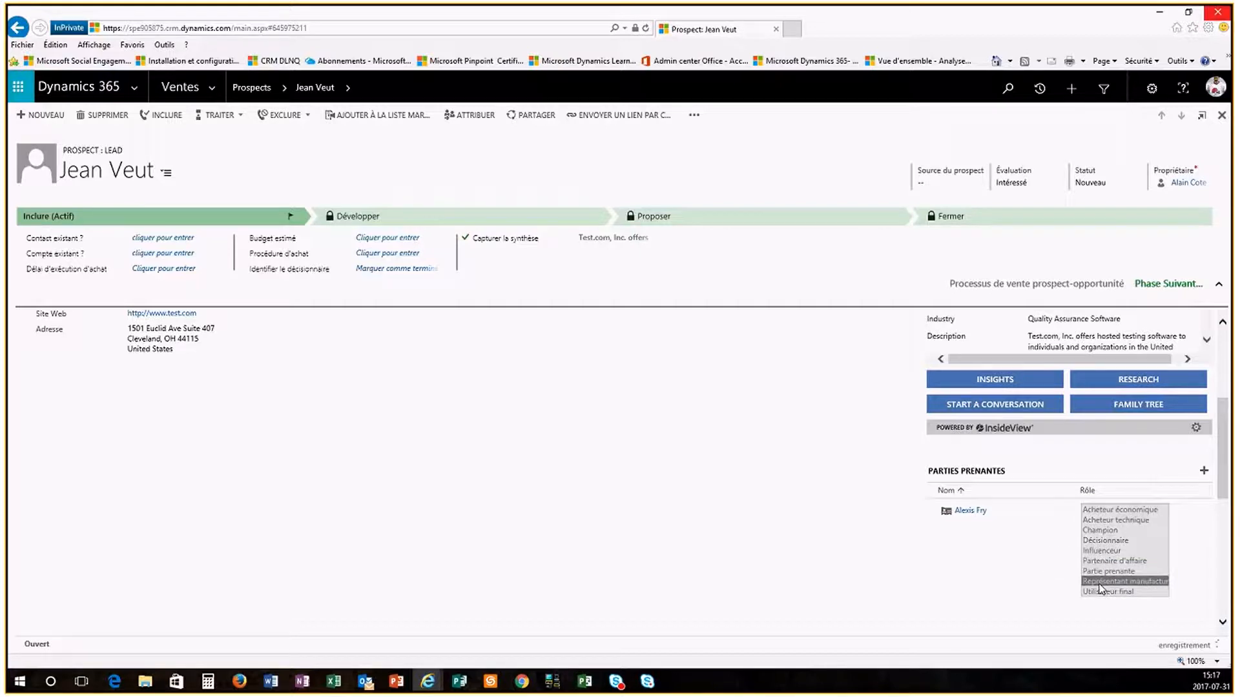
{"action": "scroll", "coordinate": [846, 542], "scroll_direction": "up", "scroll_amount": 5}
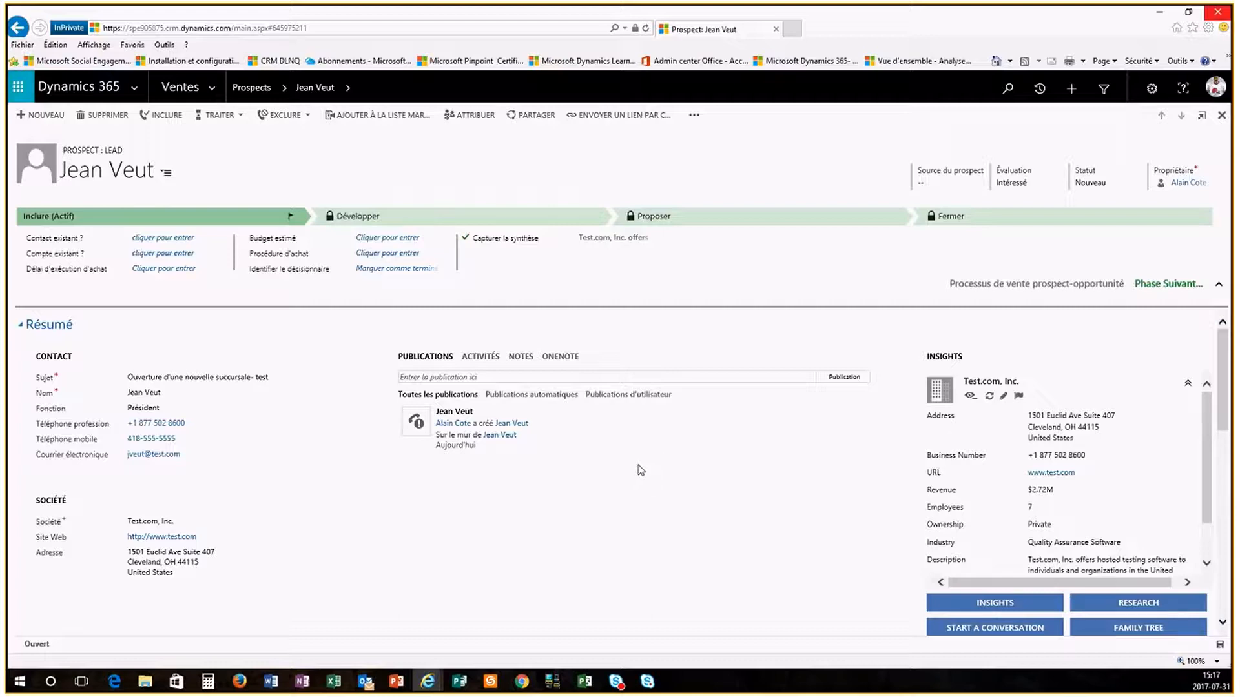
Step: Set the purchase timeframe to Cette année and the estimated budget to 200000.00
{"action": "scroll", "coordinate": [520, 548], "scroll_direction": "down", "scroll_amount": 4}
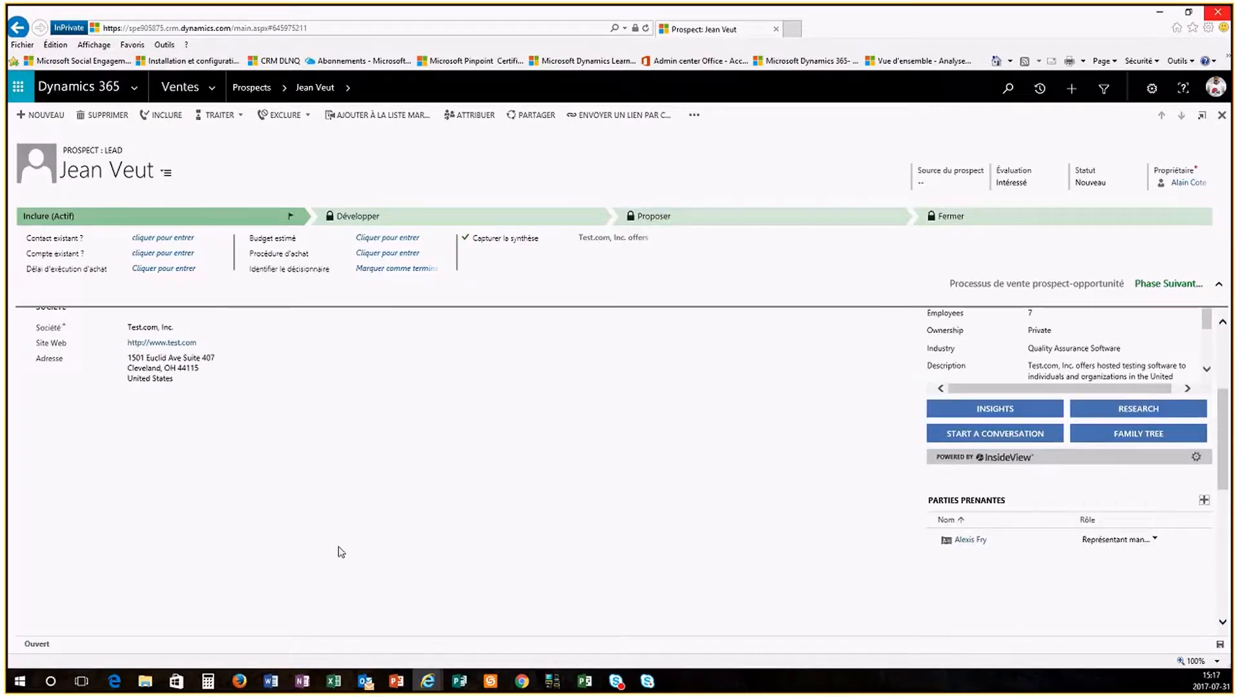
{"action": "scroll", "coordinate": [322, 551], "scroll_direction": "up", "scroll_amount": 4}
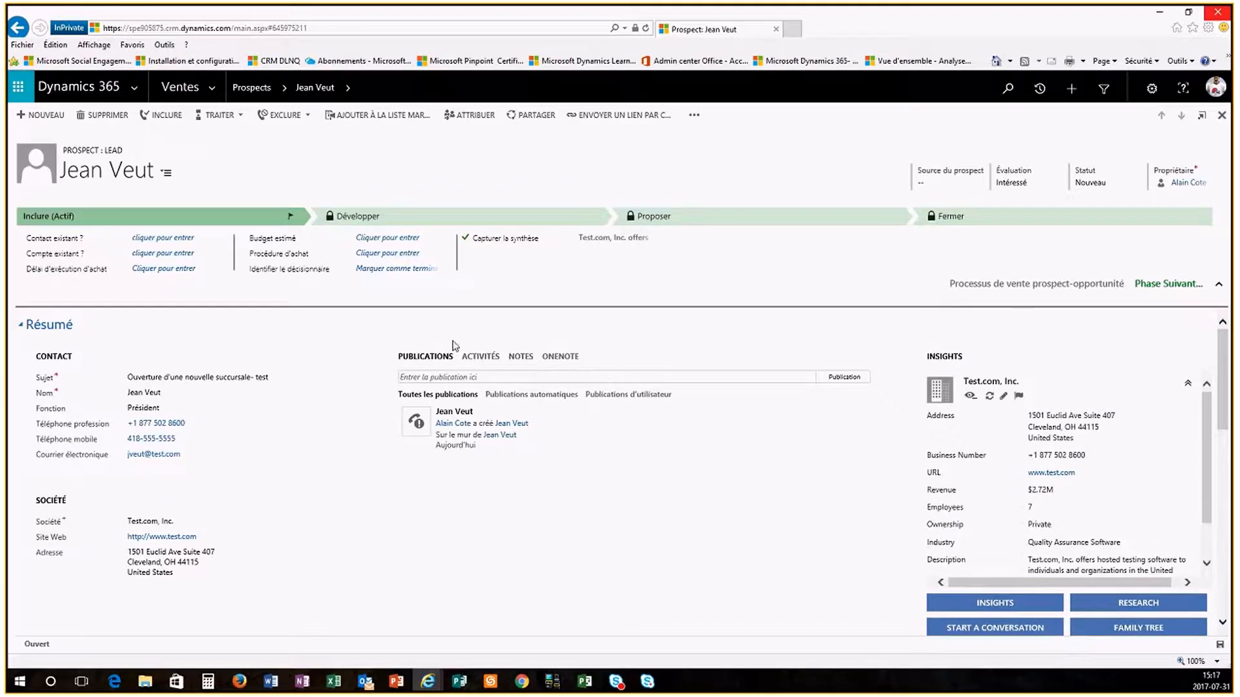
{"action": "left_click", "coordinate": [188, 272]}
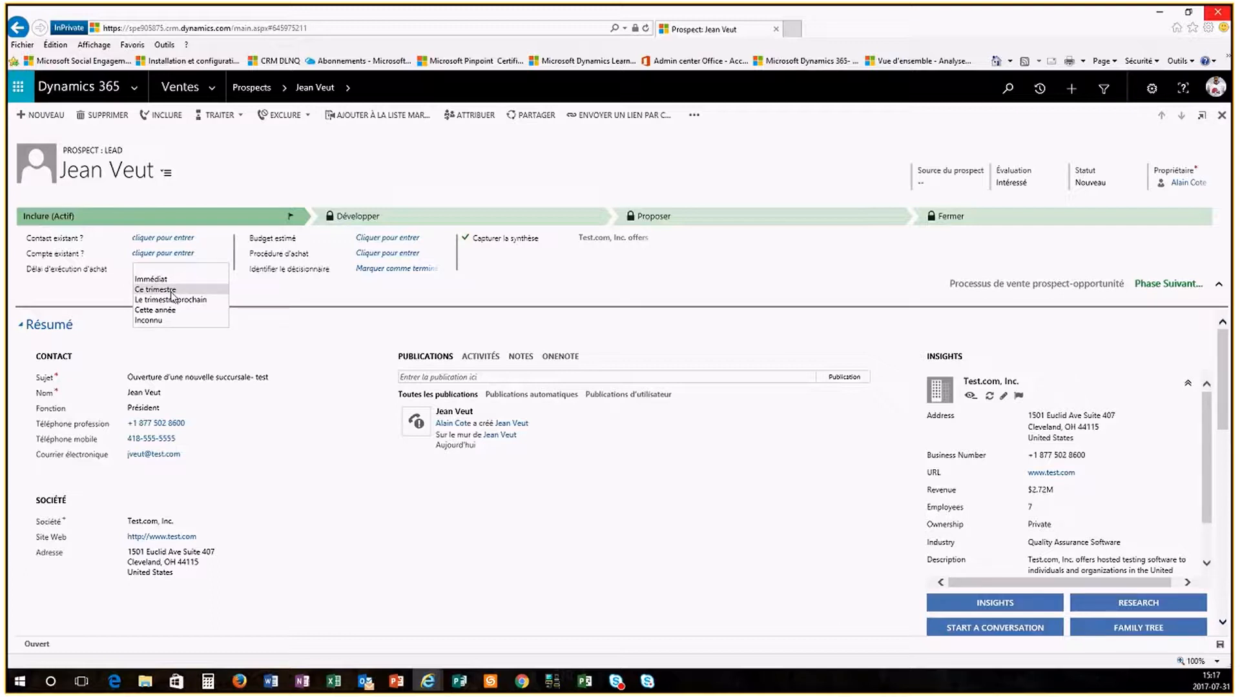
{"action": "left_click", "coordinate": [168, 311]}
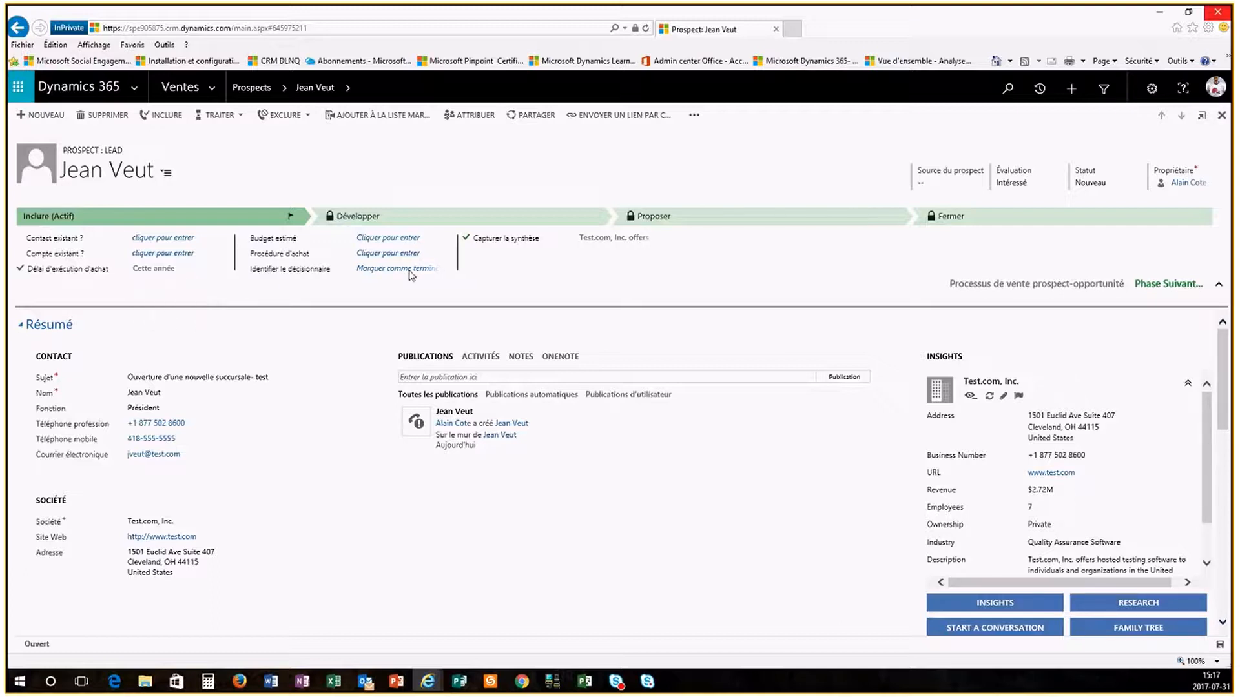
{"action": "left_click", "coordinate": [410, 240]}
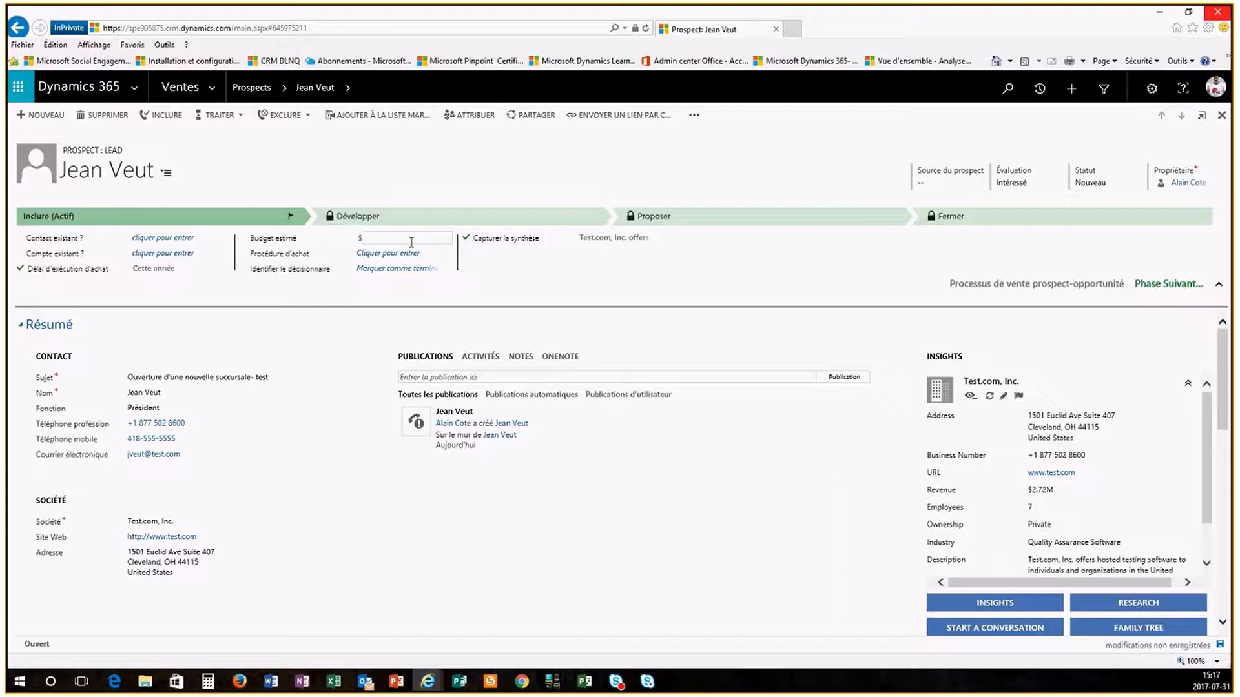
{"action": "type", "text": "200000.00"}
Step: Set the purchase process to Inconnu and mark Identifier le décisionnaire as Terminé
{"action": "left_click", "coordinate": [379, 254]}
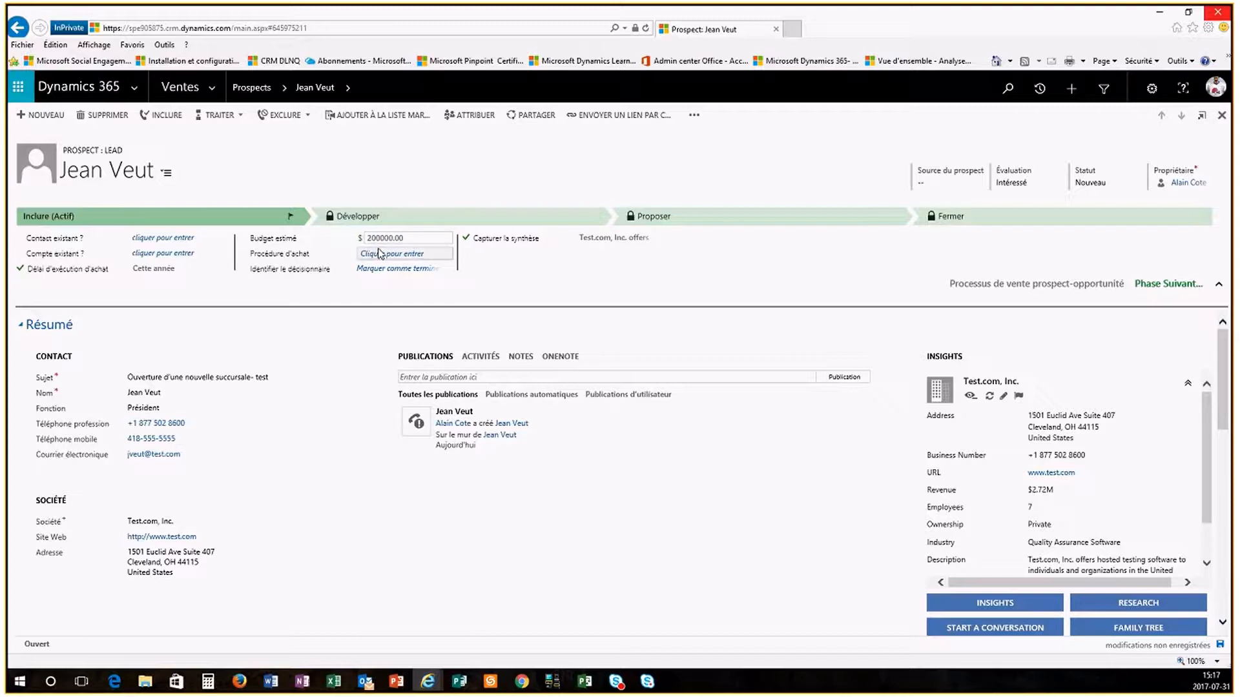
{"action": "left_click", "coordinate": [379, 253]}
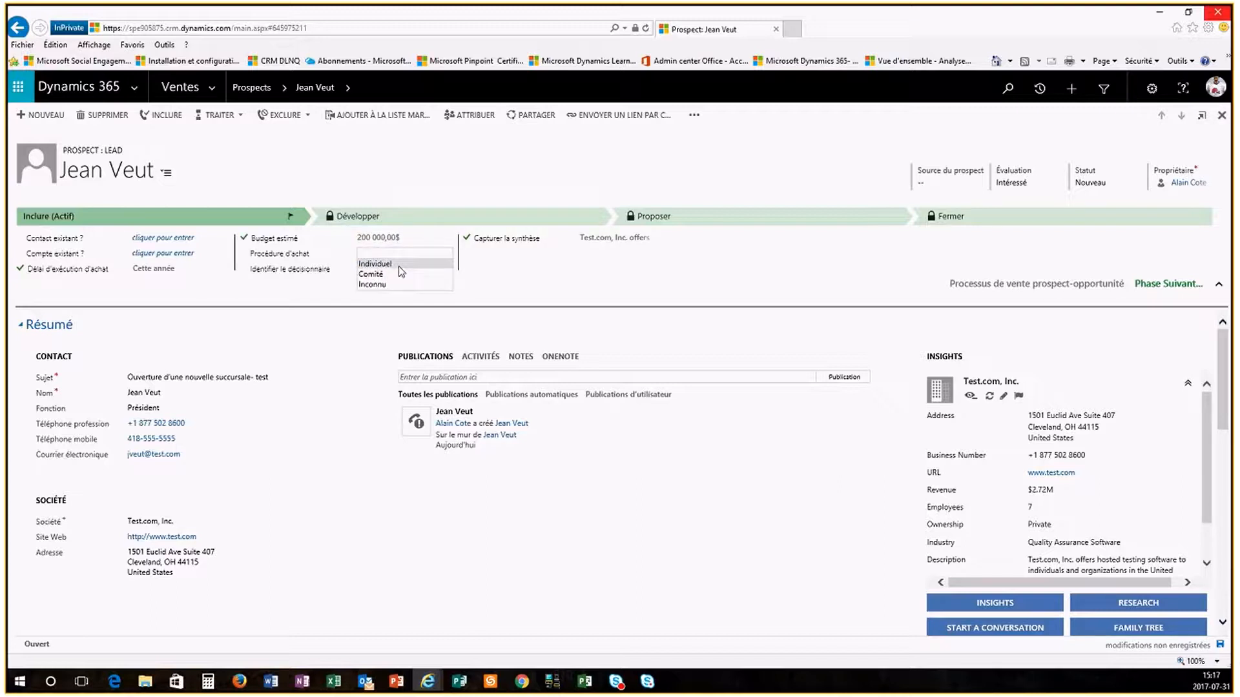
{"action": "left_click", "coordinate": [380, 284]}
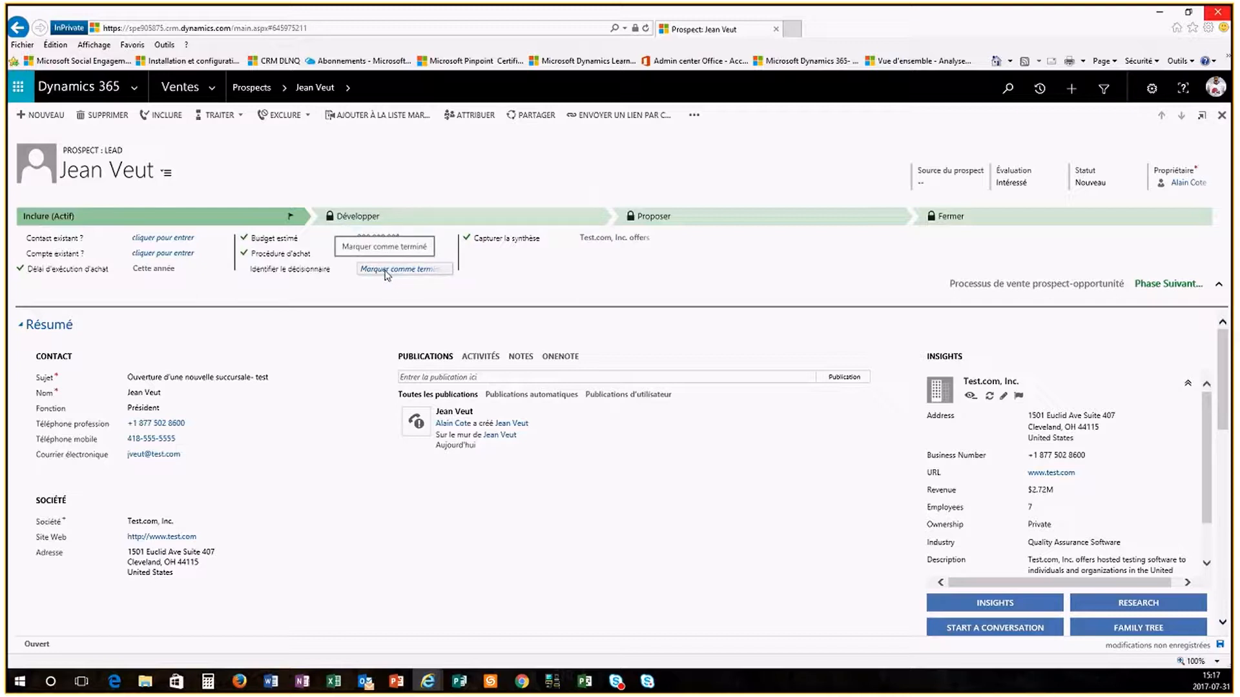
{"action": "left_click", "coordinate": [386, 275]}
{"action": "left_click", "coordinate": [375, 270]}
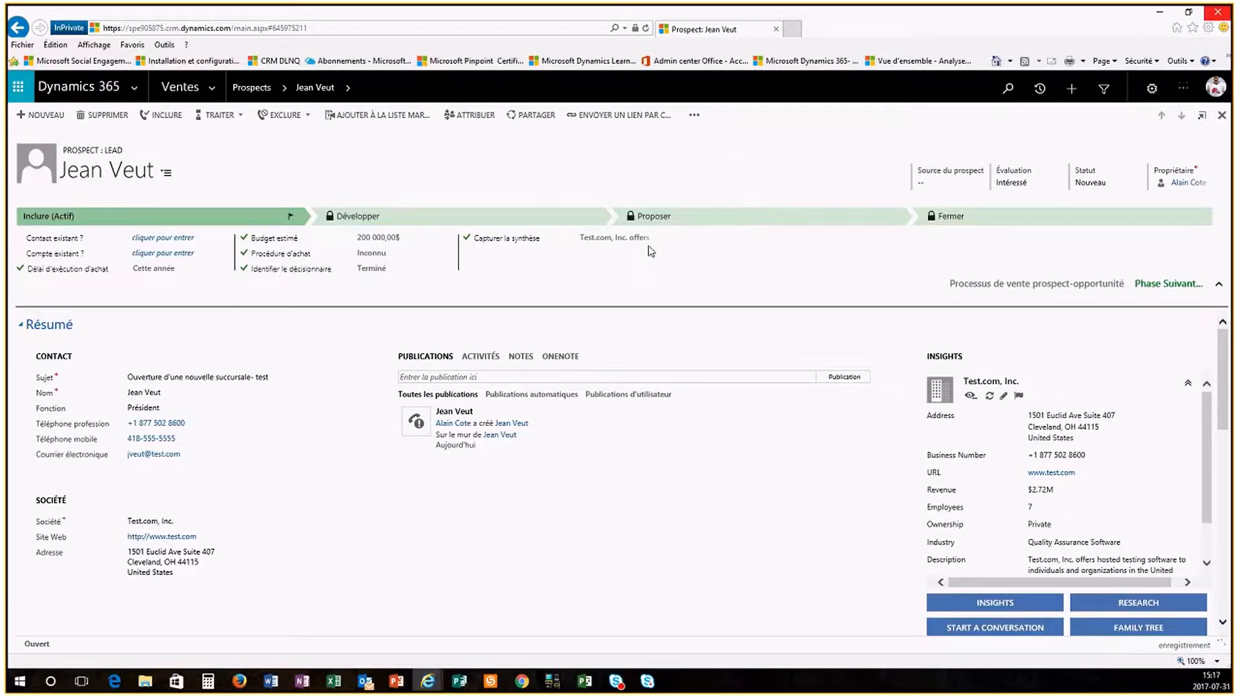
{"action": "scroll", "coordinate": [348, 537], "scroll_direction": "down", "scroll_amount": 3}
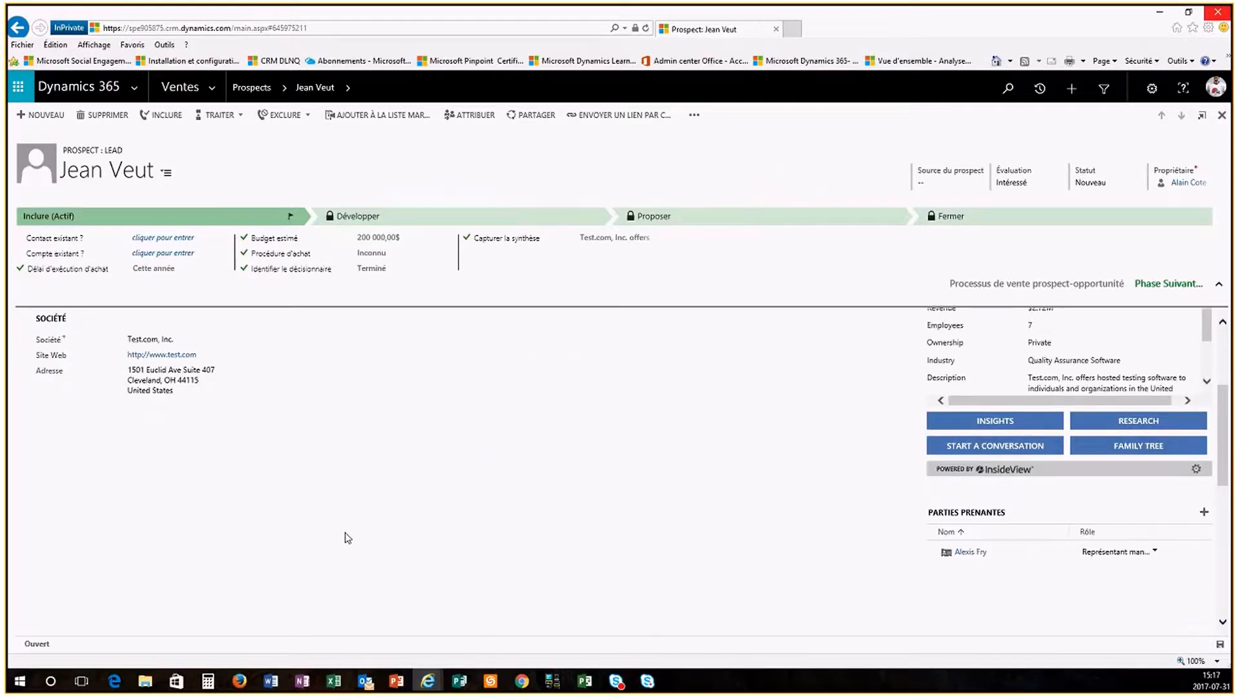
{"action": "scroll", "coordinate": [348, 537], "scroll_direction": "down", "scroll_amount": 3}
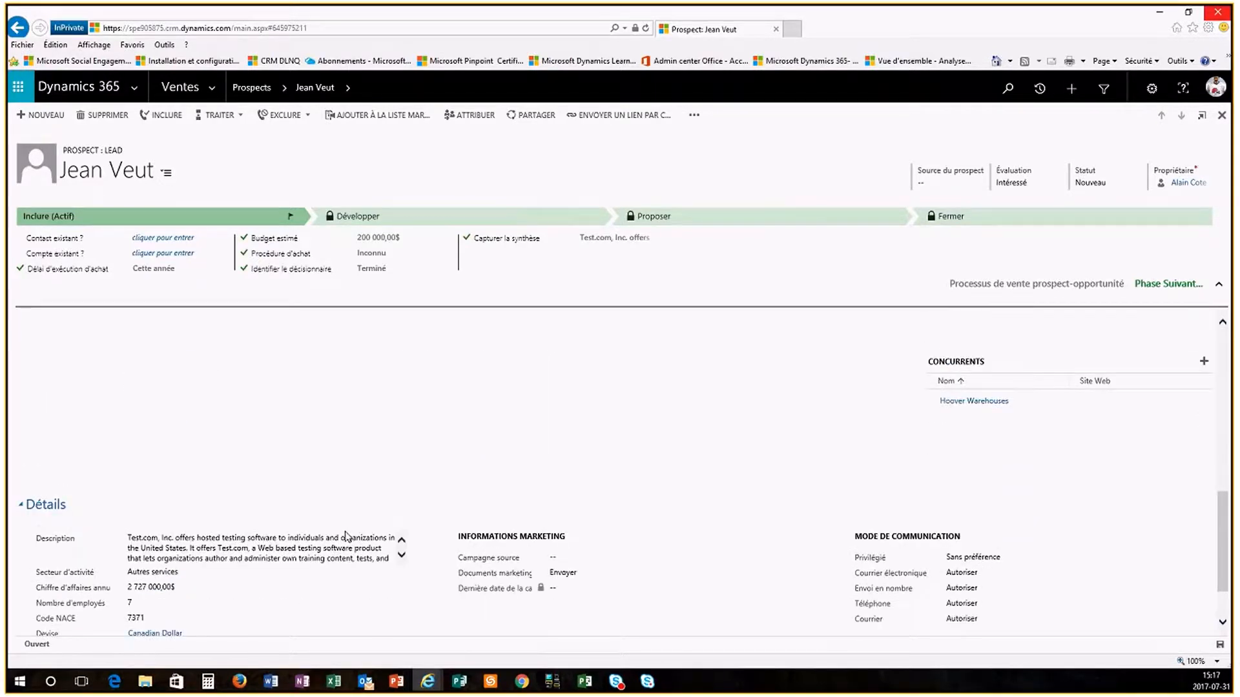
{"action": "scroll", "coordinate": [348, 538], "scroll_direction": "up", "scroll_amount": 5}
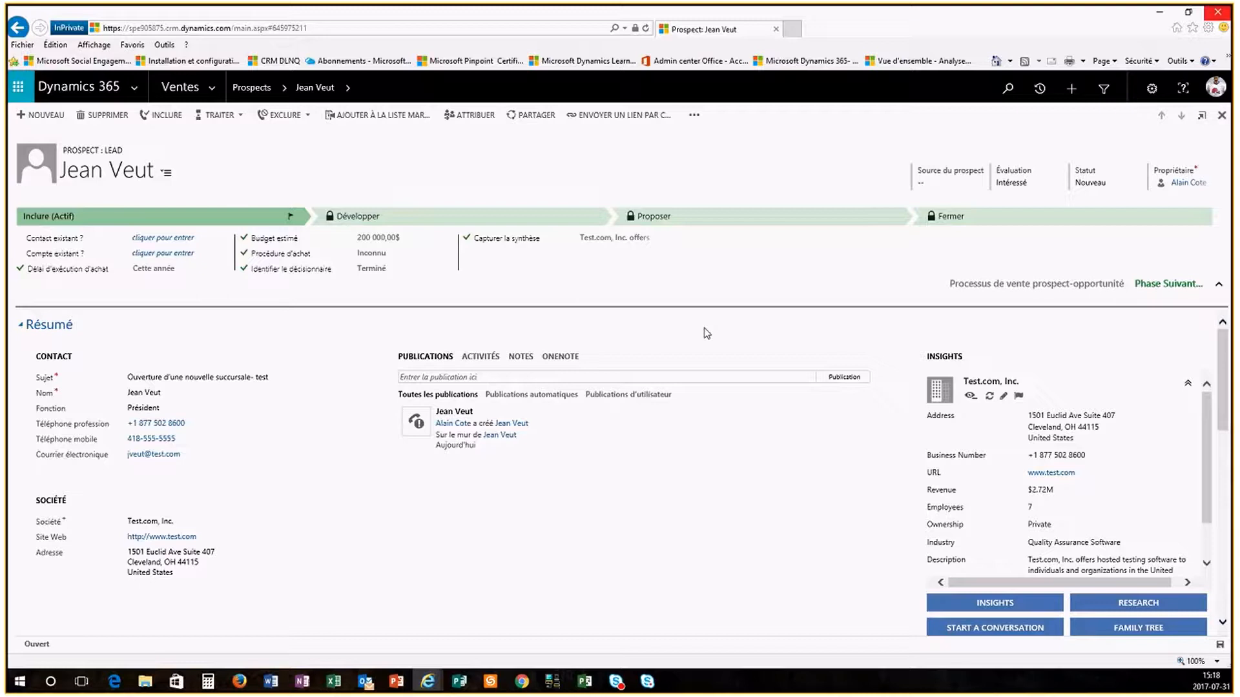
Step: Log a phone call noted 'Je lui ai parlé et il est intéressé à nous rencontrer' in Activités
{"action": "left_click", "coordinate": [487, 362]}
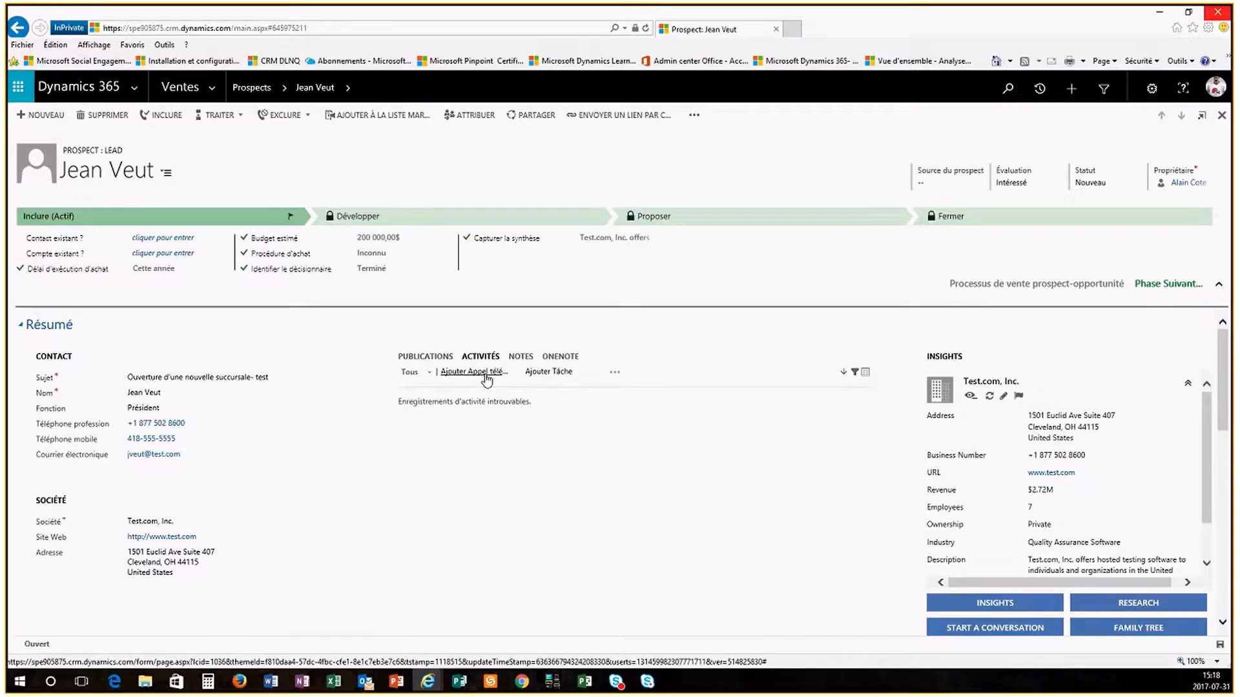
{"action": "left_click", "coordinate": [473, 372]}
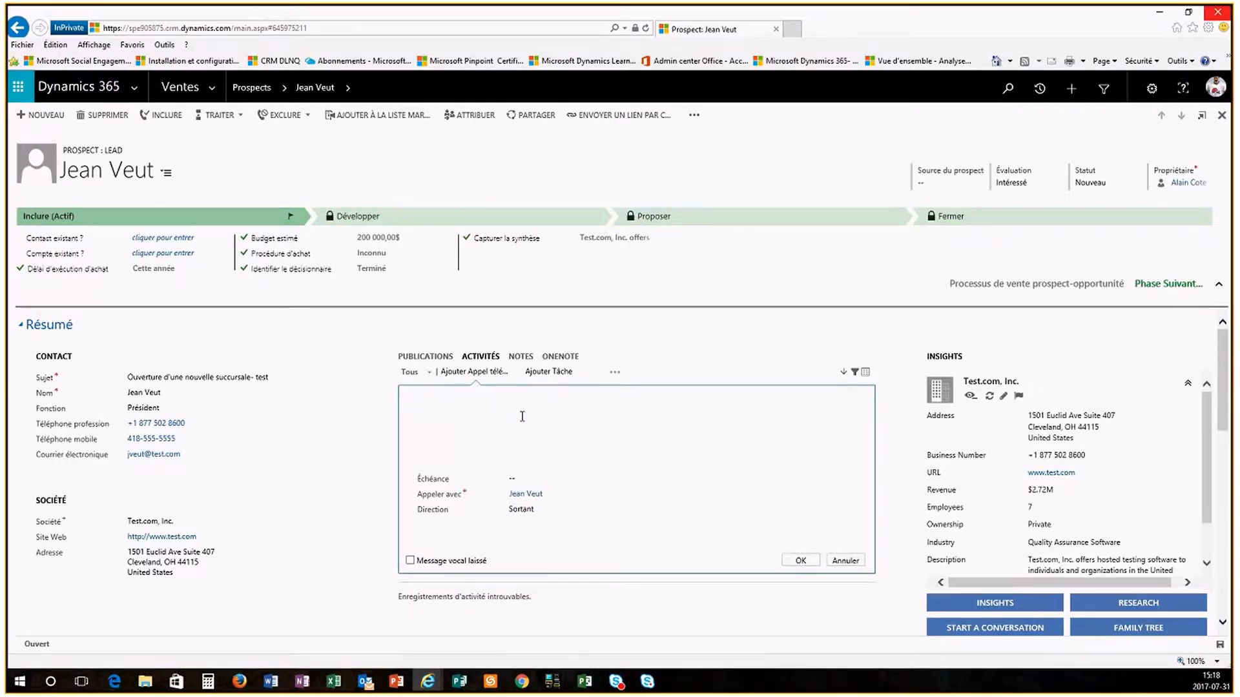
{"action": "type", "text": "Je lui ai parlé et il est intéressé à nous renocntrer"}
{"action": "key", "text": "BackSpace"}
{"action": "key", "text": "BackSpace"}
{"action": "key", "text": "BackSpace"}
{"action": "key", "text": "BackSpace"}
{"action": "key", "text": "BackSpace"}
{"action": "key", "text": "BackSpace"}
{"action": "type", "text": "contre"}
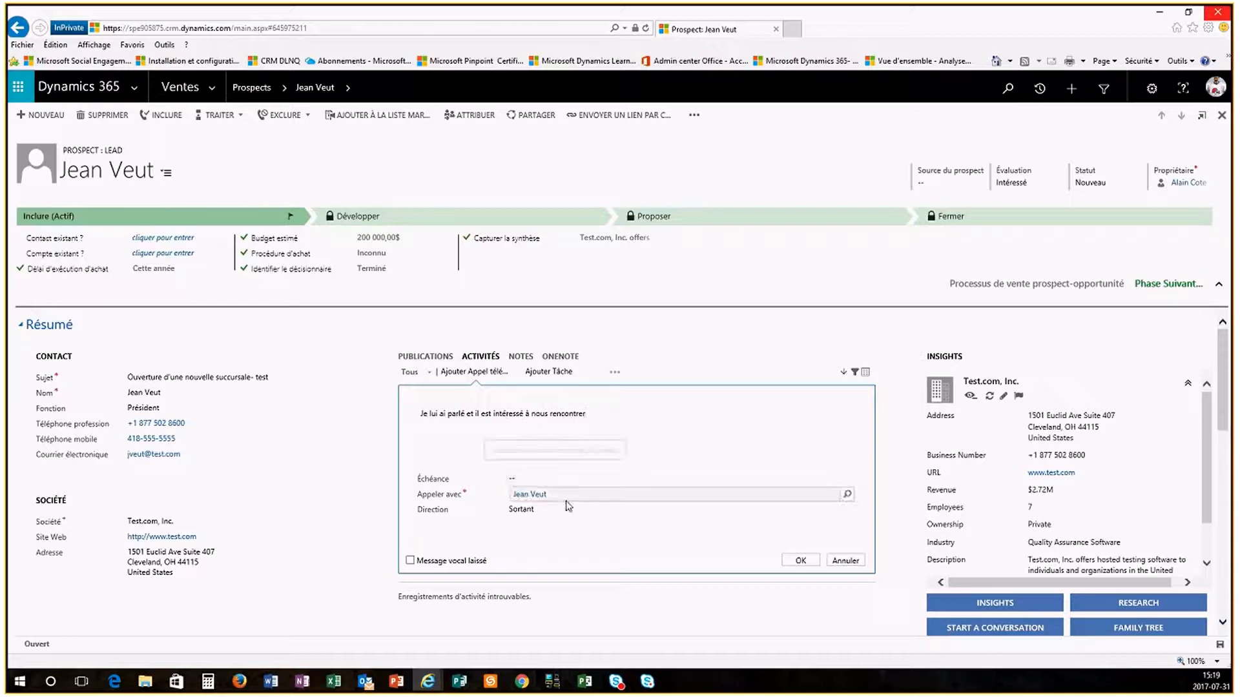
{"action": "left_click", "coordinate": [801, 560]}
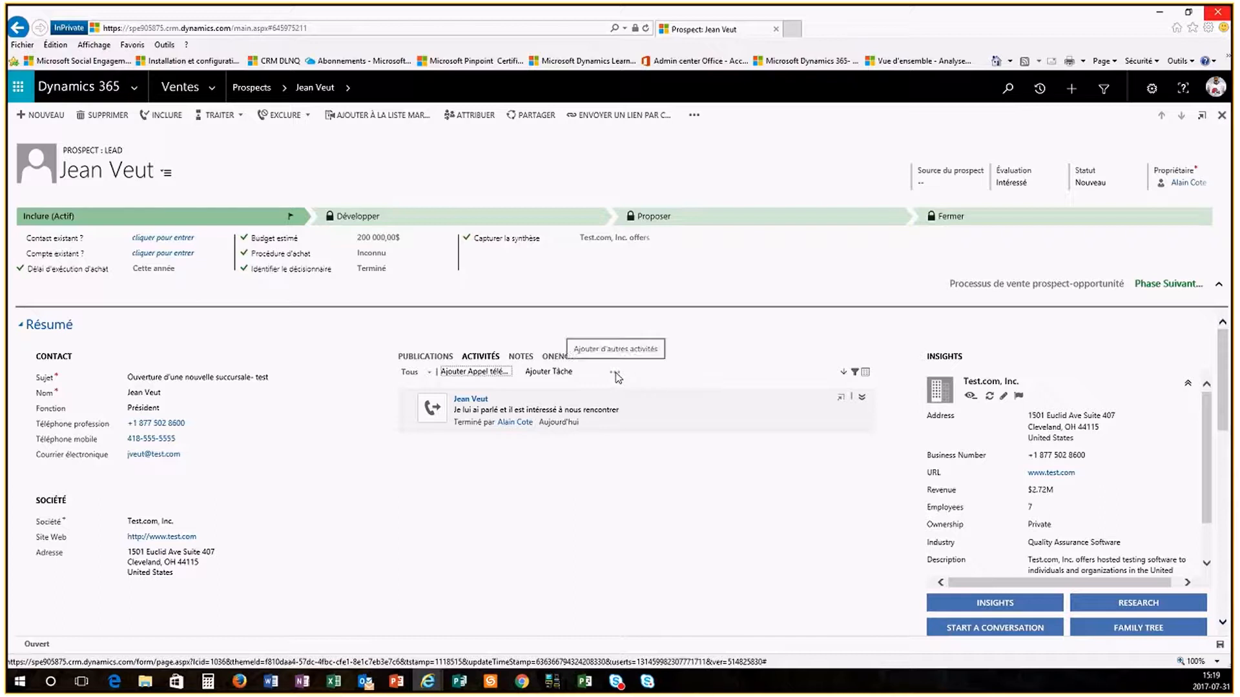
{"action": "left_click", "coordinate": [615, 375]}
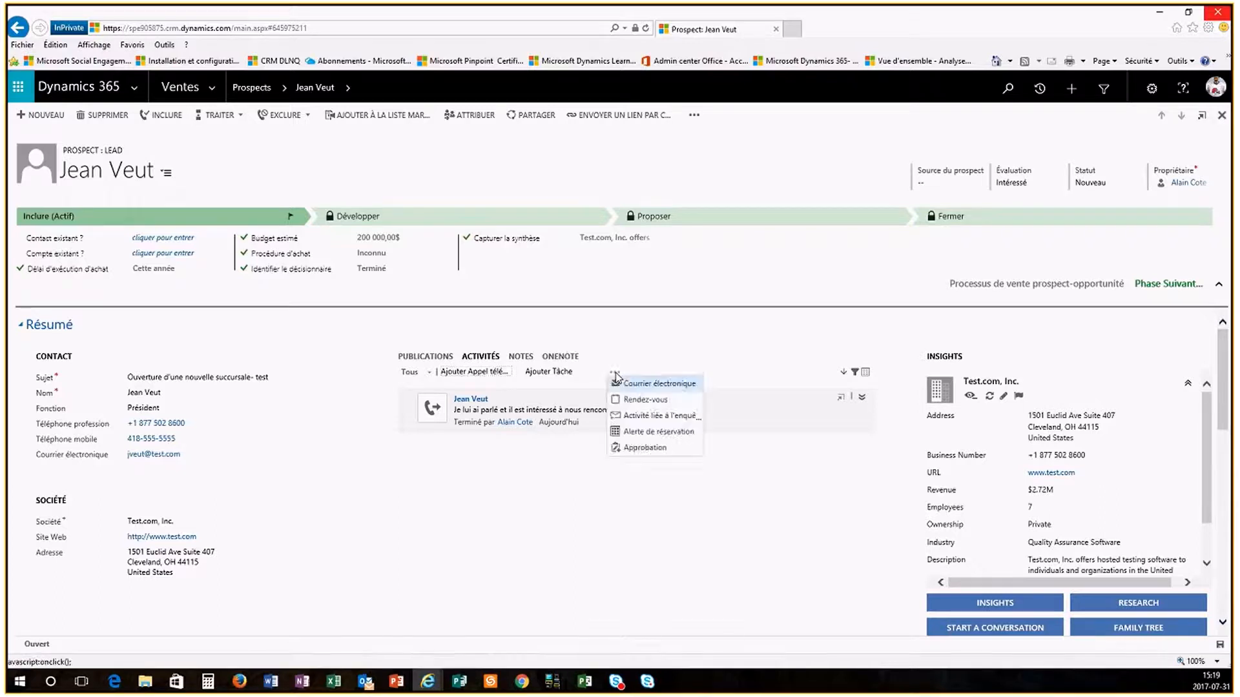
Step: Create a new appointment with subject 'Nouvelle succursalle' and location HQ
{"action": "left_click", "coordinate": [646, 399]}
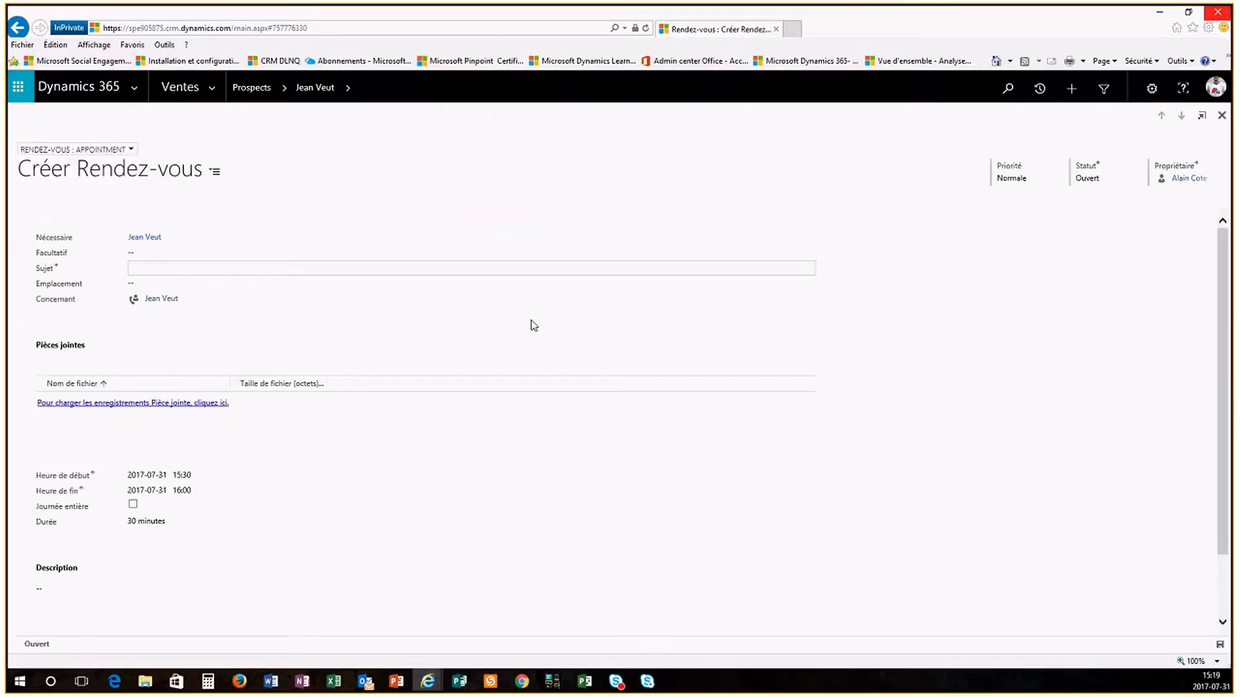
{"action": "left_click", "coordinate": [186, 267]}
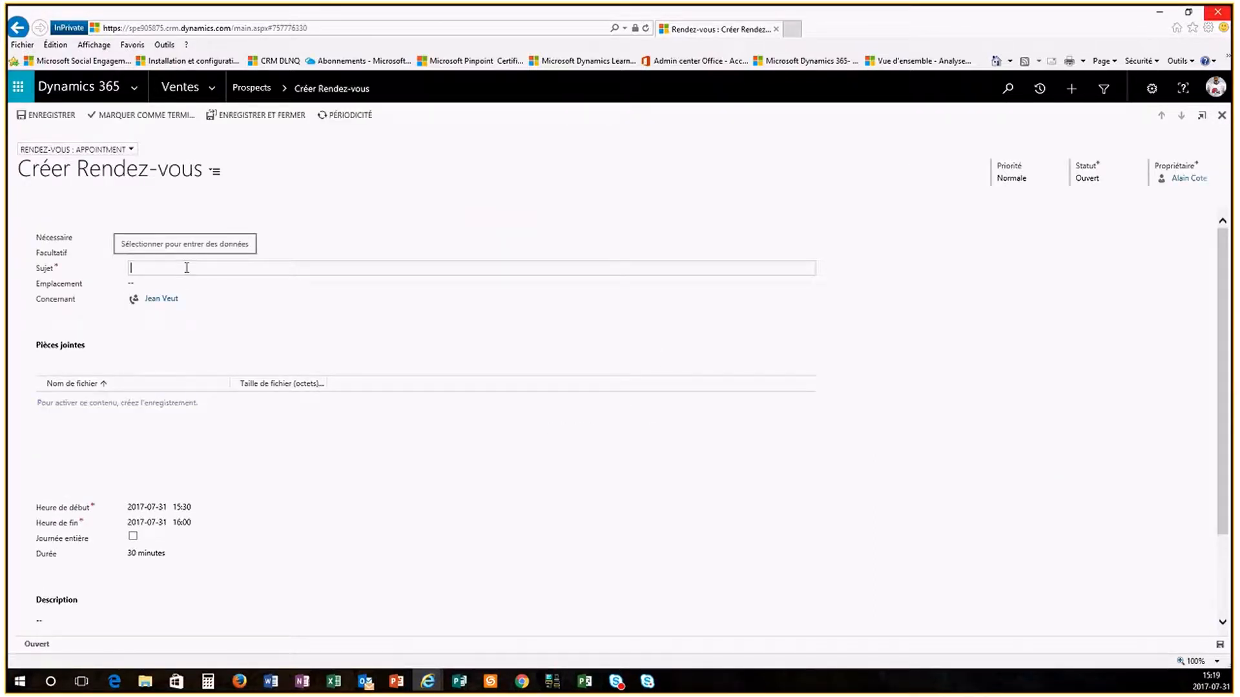
{"action": "type", "text": "Nouvelle"}
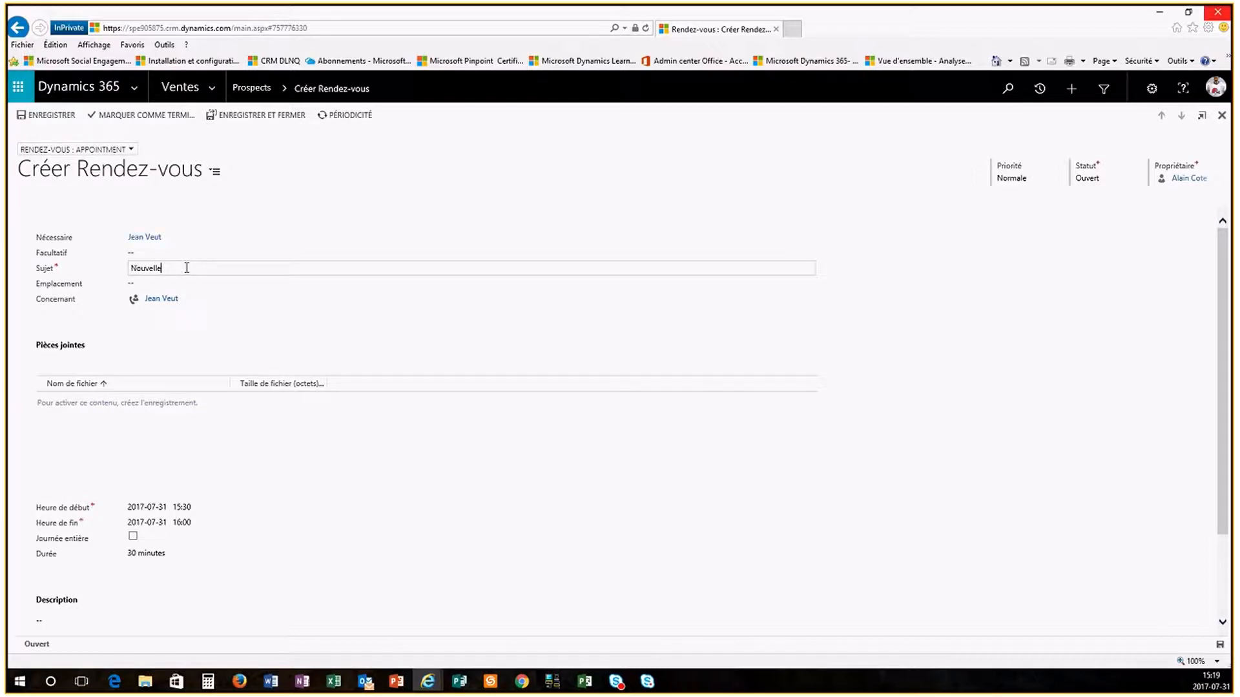
{"action": "type", "text": " succursalle"}
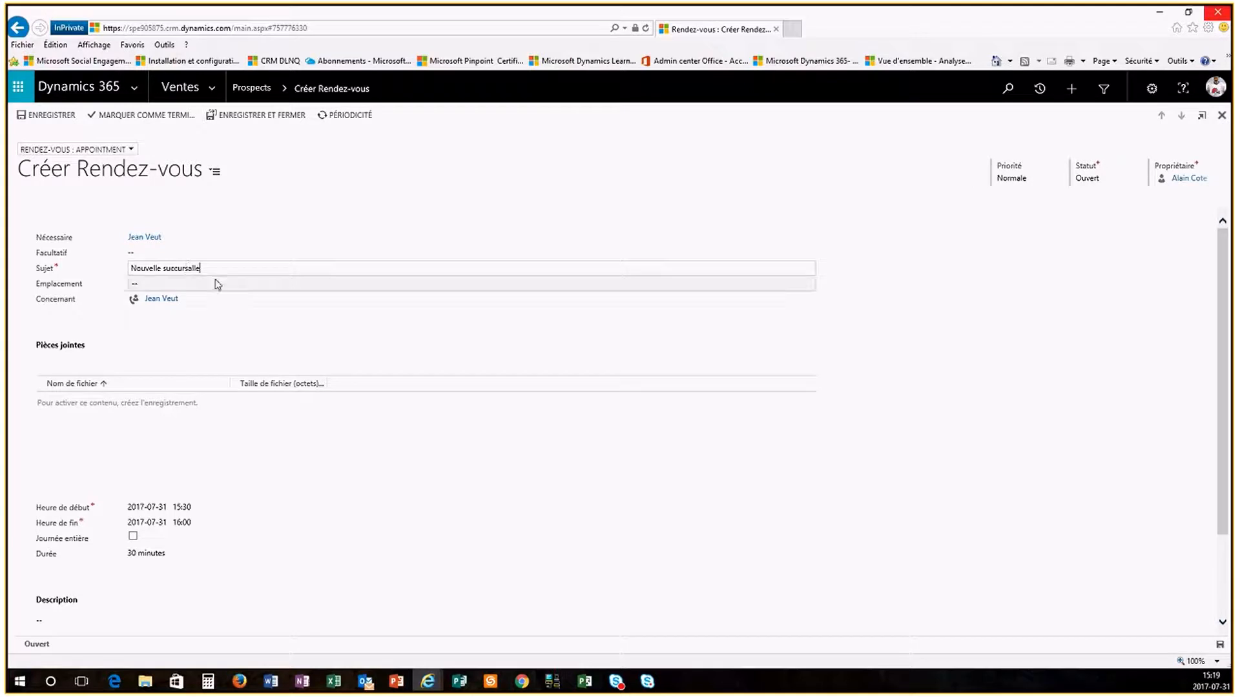
{"action": "left_click", "coordinate": [216, 279]}
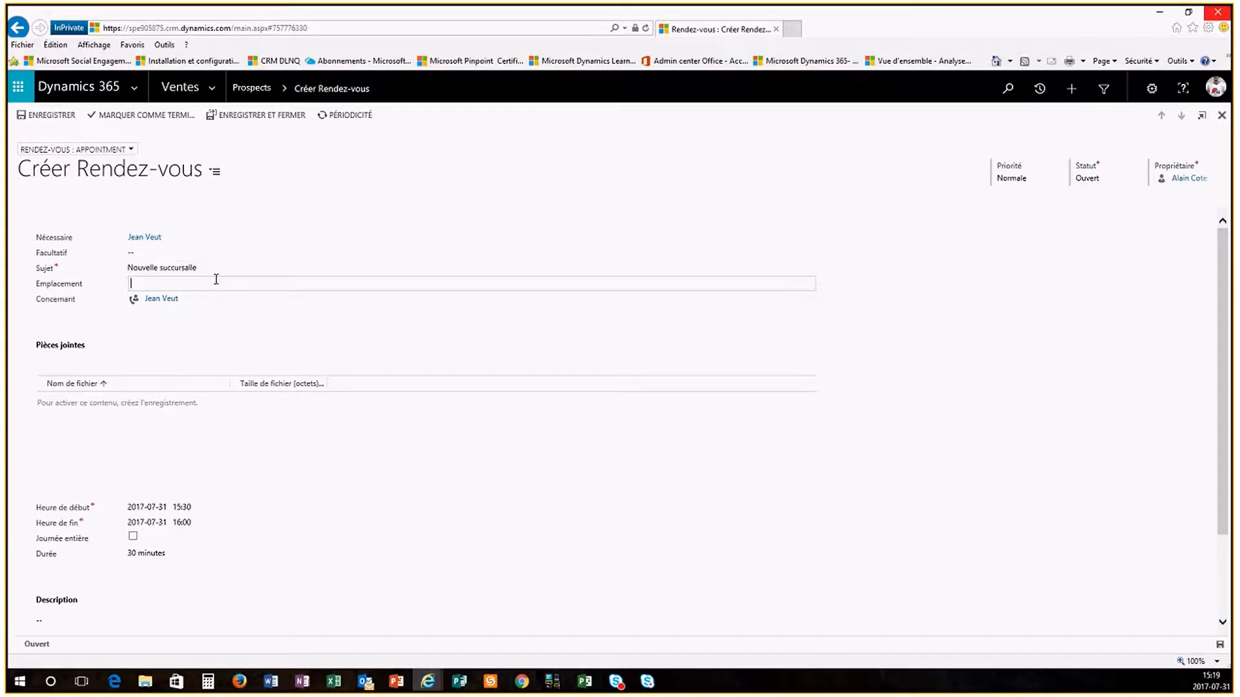
{"action": "type", "text": "HQ"}
Step: Give the appointment the description 'rencontre exploratoire', correcting its typos
{"action": "left_click", "coordinate": [97, 620]}
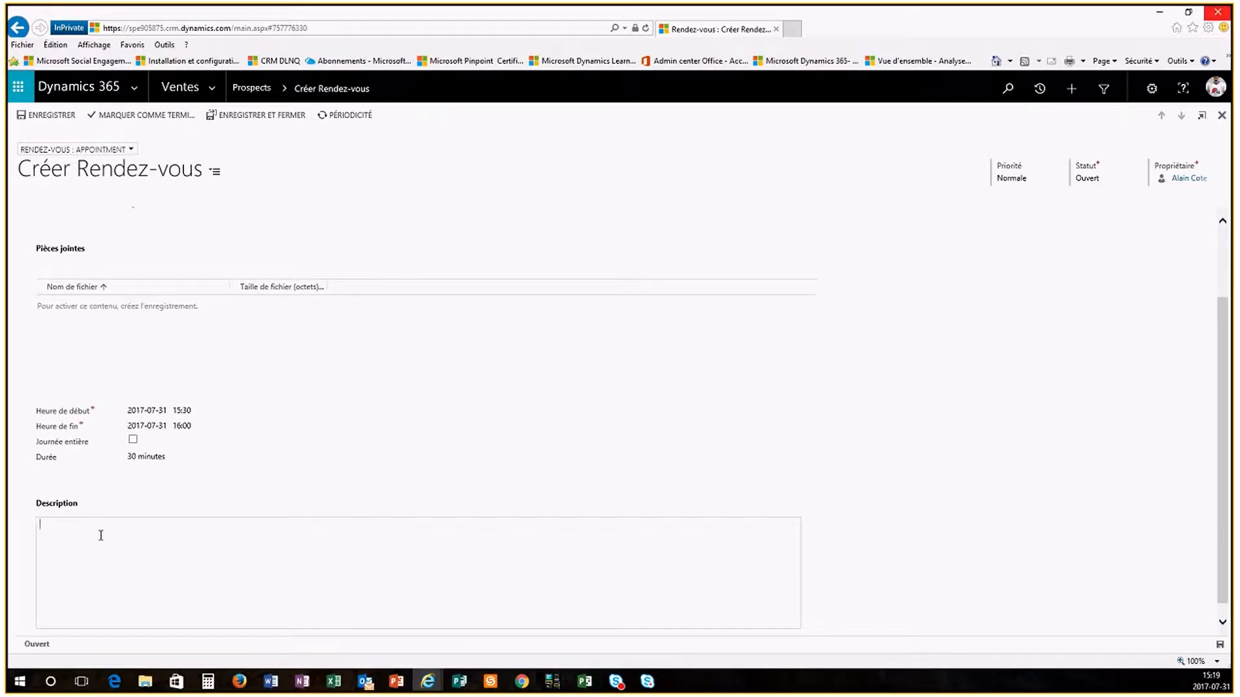
{"action": "type", "text": "renocntre exploiratoire"}
{"action": "left_click", "coordinate": [57, 527]}
{"action": "key", "text": "BackSpace"}
{"action": "key", "text": "BackSpace"}
{"action": "type", "text": "co"}
{"action": "left_click", "coordinate": [100, 525]}
{"action": "key", "text": "BackSpace"}
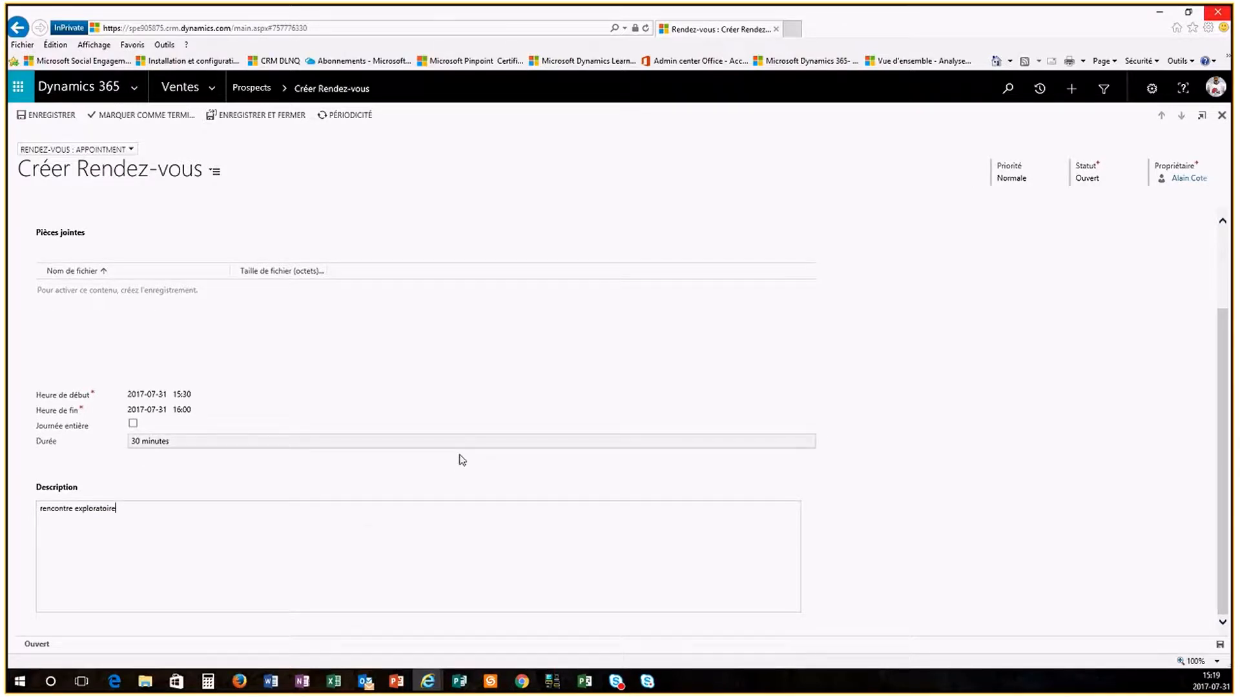
Step: Set the appointment priority to Haute
{"action": "scroll", "coordinate": [459, 464], "scroll_direction": "up", "scroll_amount": 2}
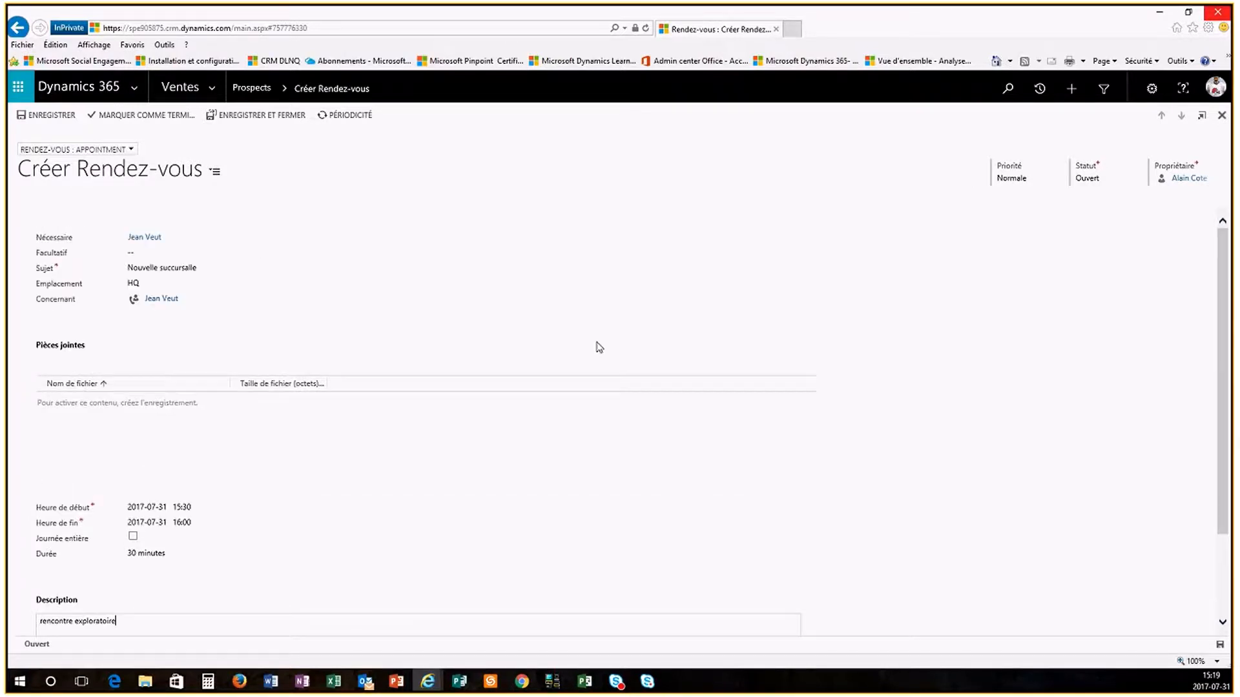
{"action": "left_click", "coordinate": [1014, 178]}
{"action": "left_click", "coordinate": [1010, 208]}
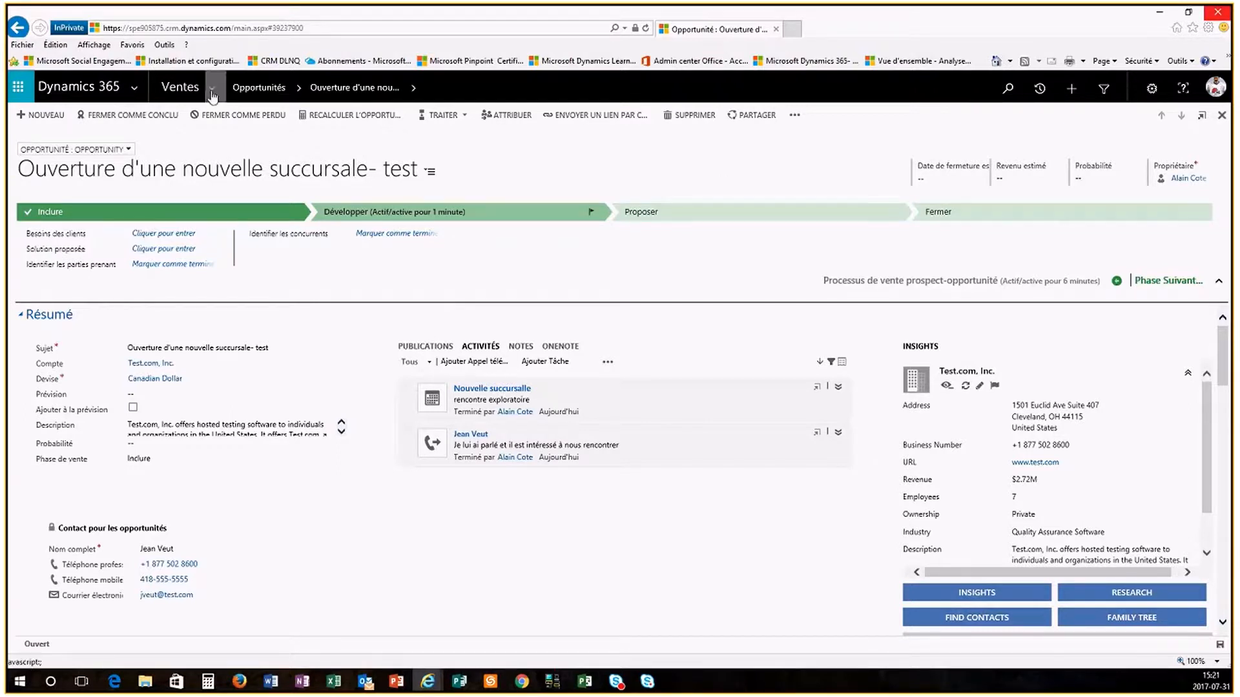
Step: Go to Ventes > Prospects and open The Phone Company lead from the open leads
{"action": "left_click", "coordinate": [180, 87]}
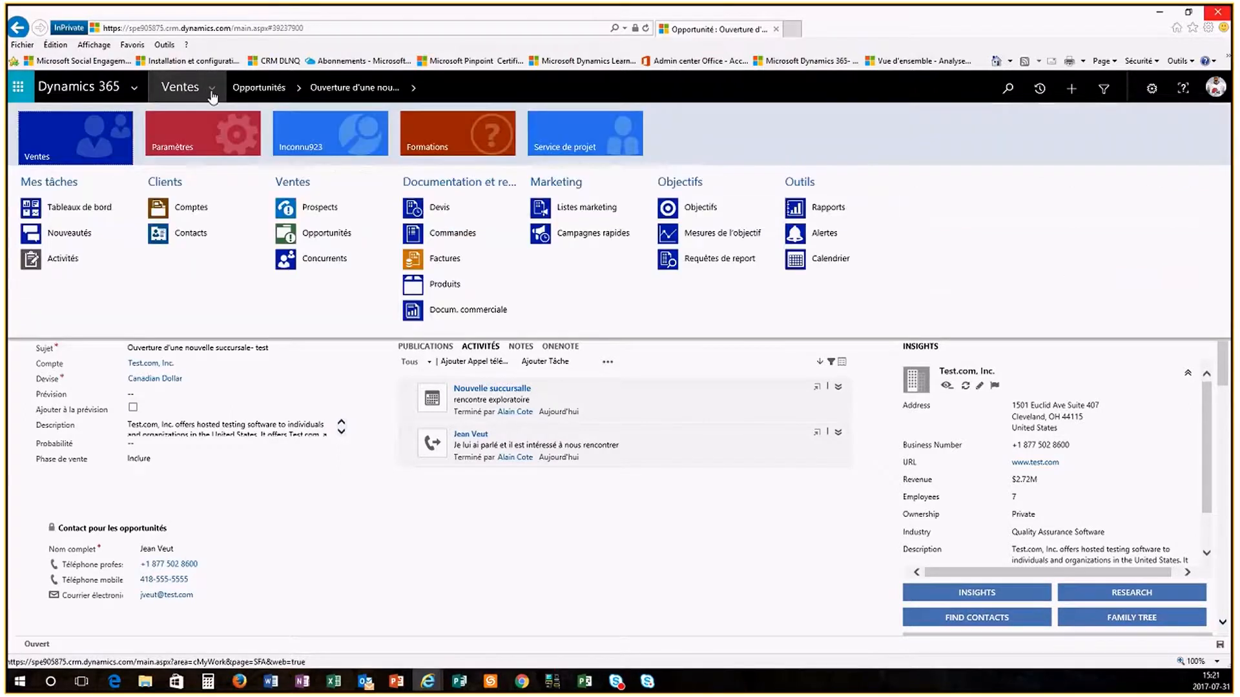
{"action": "left_click", "coordinate": [323, 207]}
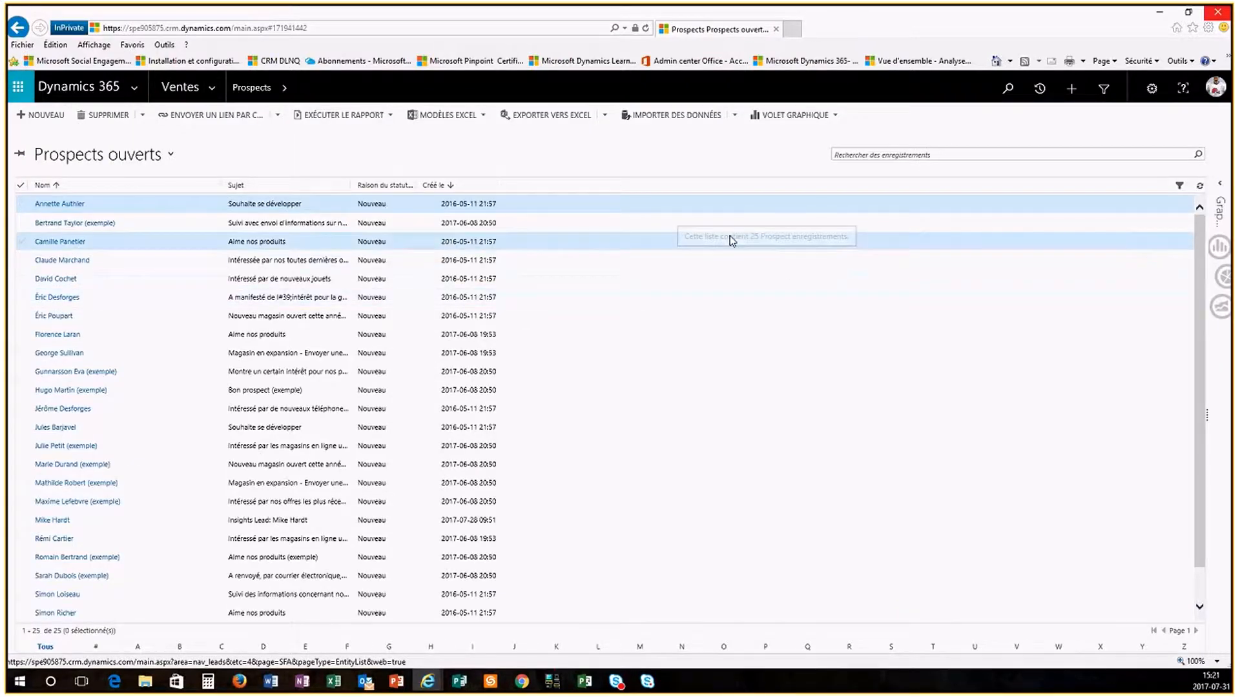
{"action": "left_click", "coordinate": [51, 203]}
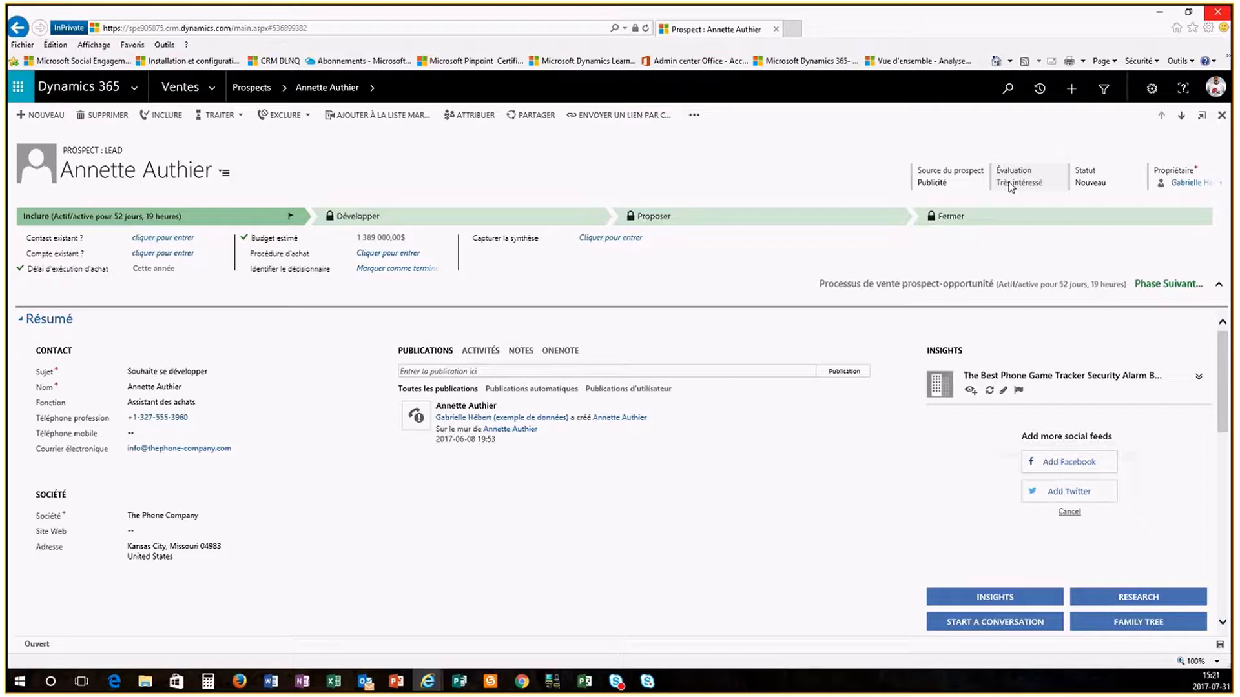
Step: Disqualify The Phone Company lead with reason Annulé and close the form
{"action": "left_click", "coordinate": [294, 117]}
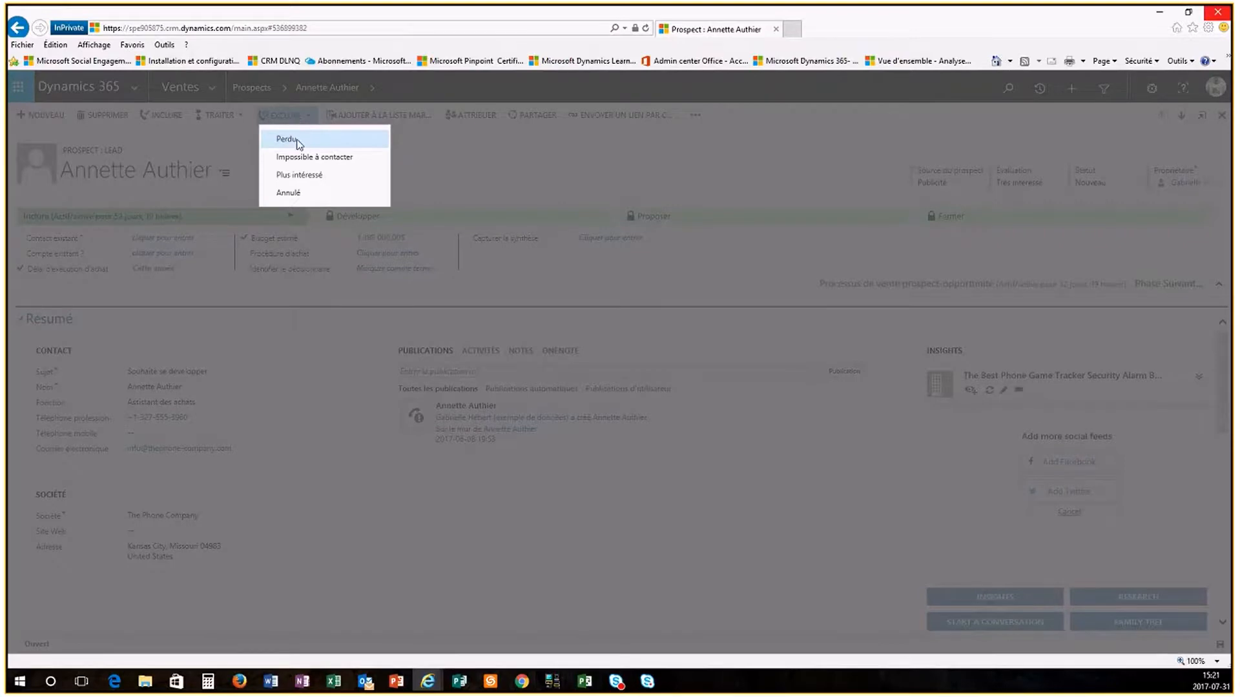
{"action": "left_click", "coordinate": [288, 207]}
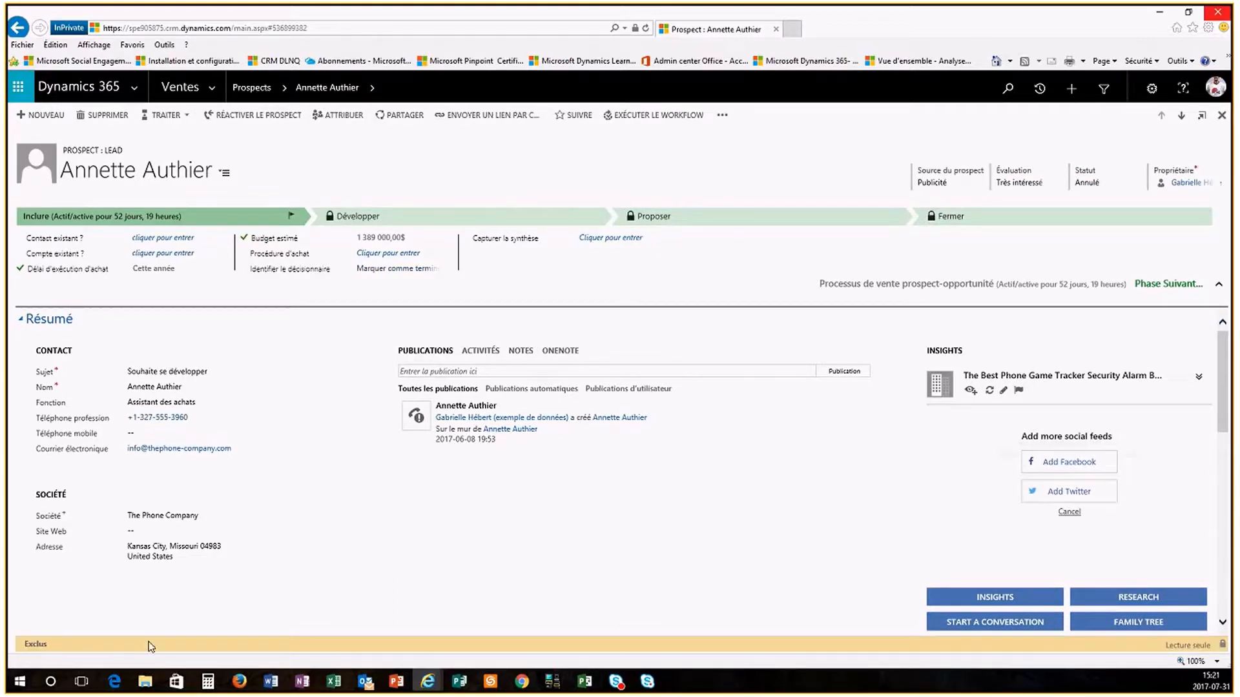
{"action": "left_click", "coordinate": [1220, 119]}
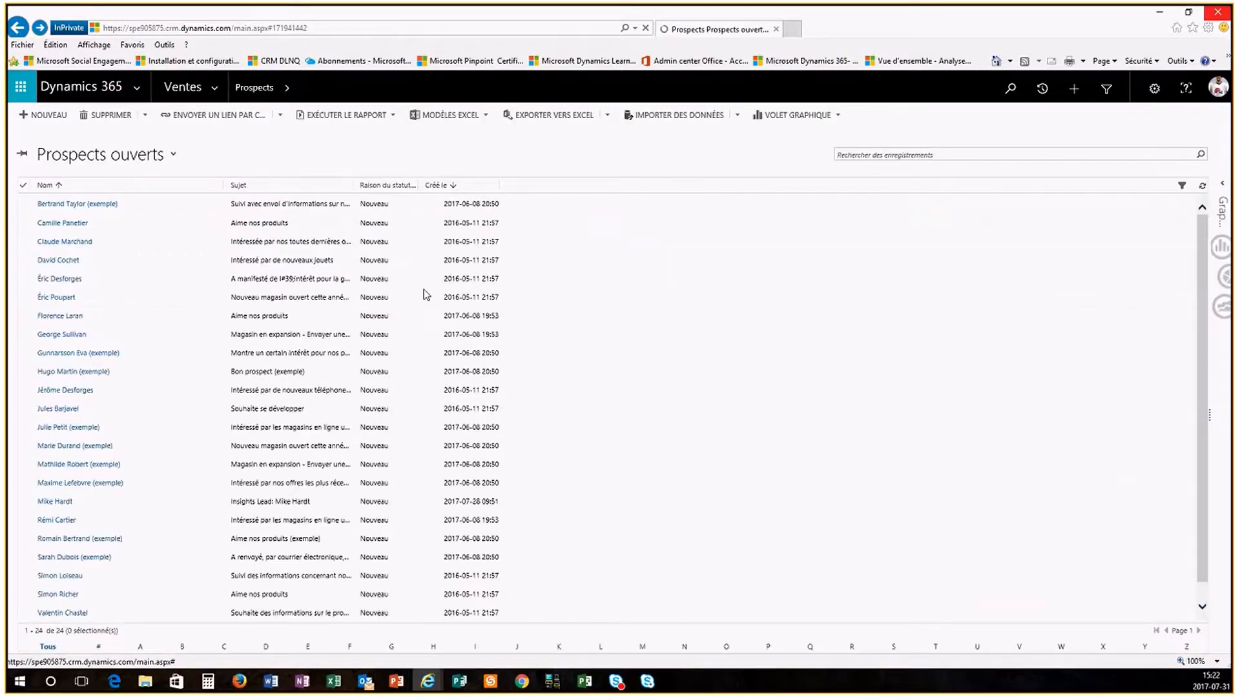
Step: Switch to the Prospects fermés view and open the disqualified Phone Company lead
{"action": "left_click", "coordinate": [172, 155]}
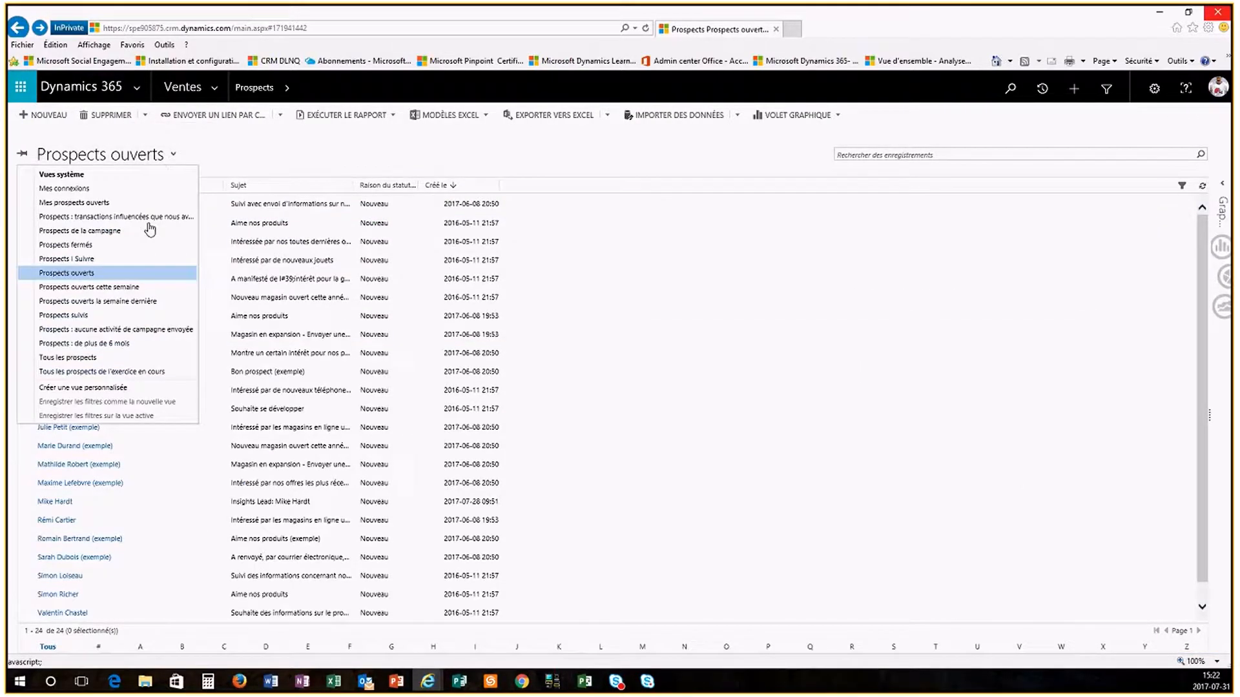
{"action": "left_click", "coordinate": [92, 246]}
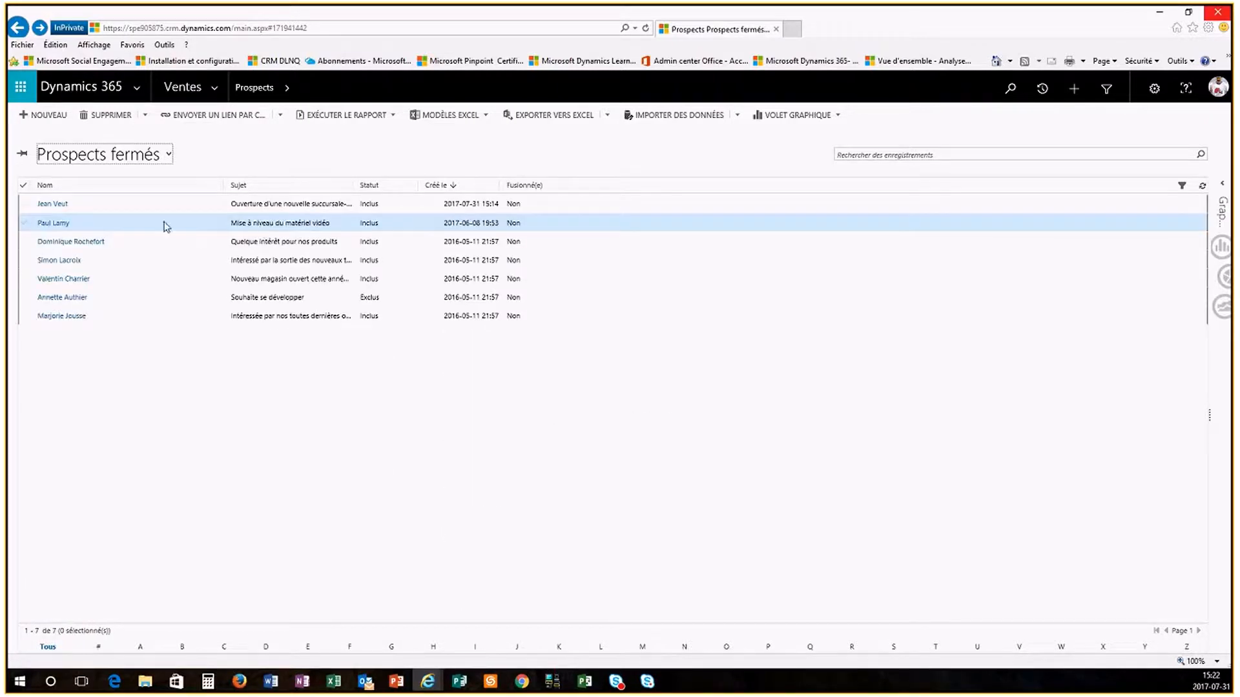
{"action": "left_click", "coordinate": [24, 299]}
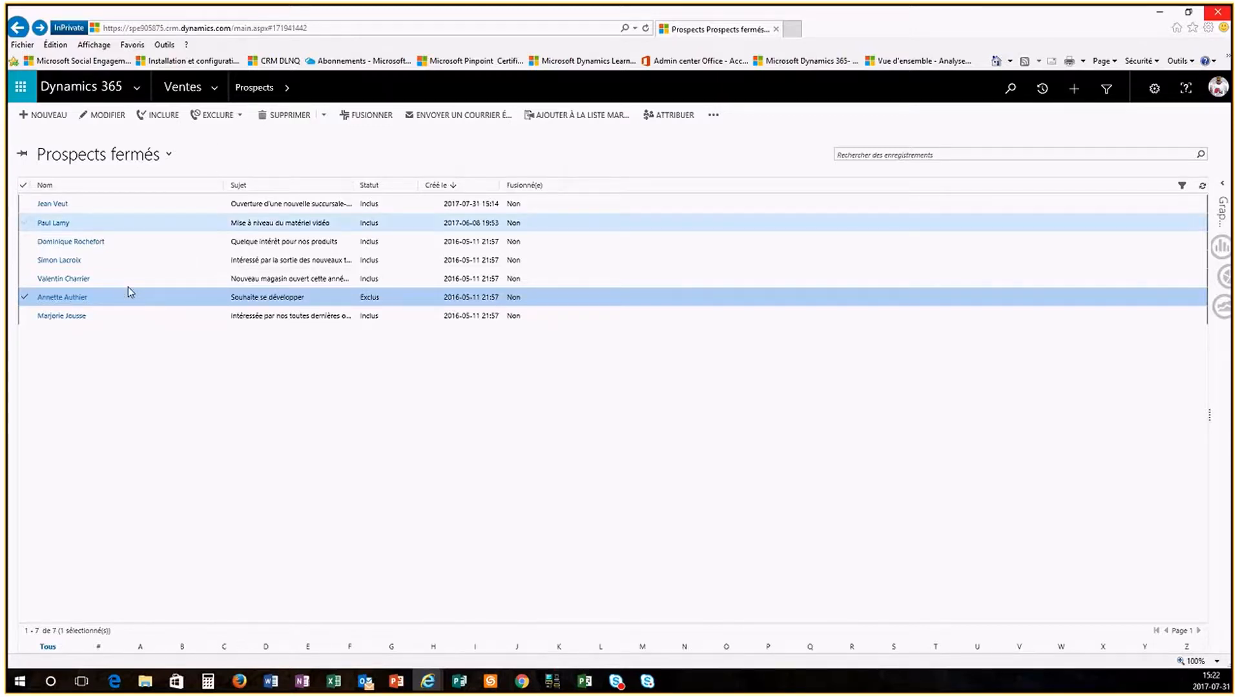
{"action": "left_click", "coordinate": [58, 297]}
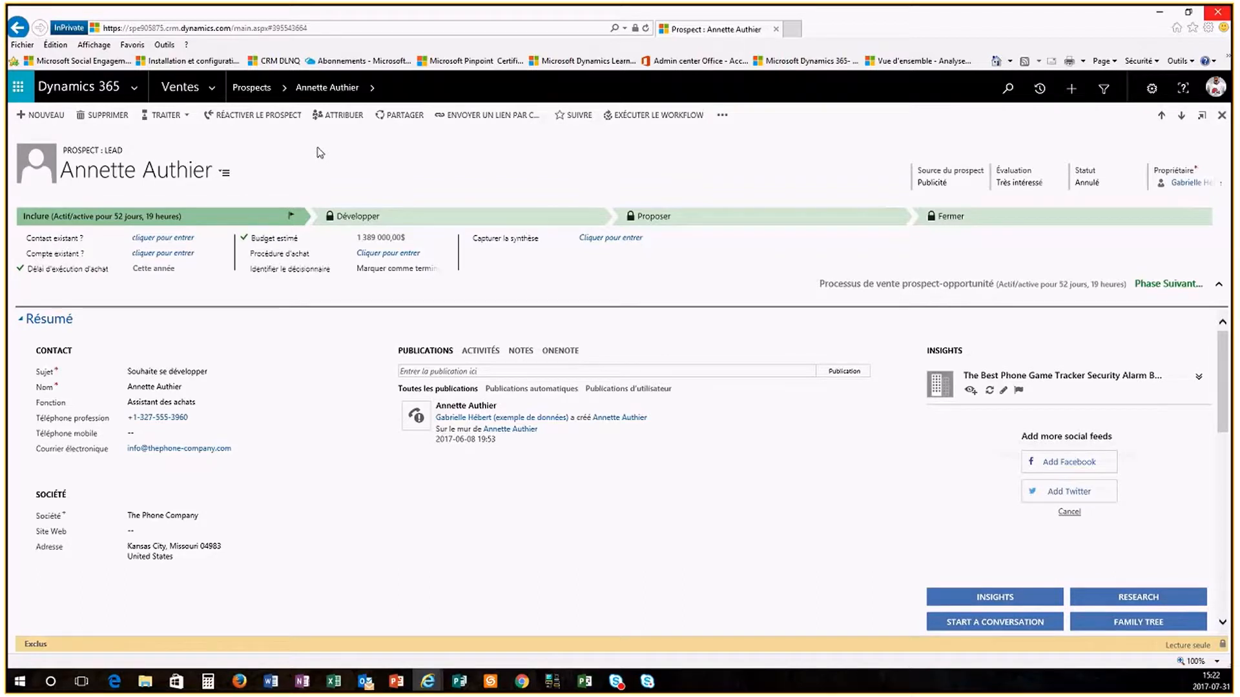
Step: Reactivate The Phone Company lead and go back to the Prospects list
{"action": "left_click", "coordinate": [270, 125]}
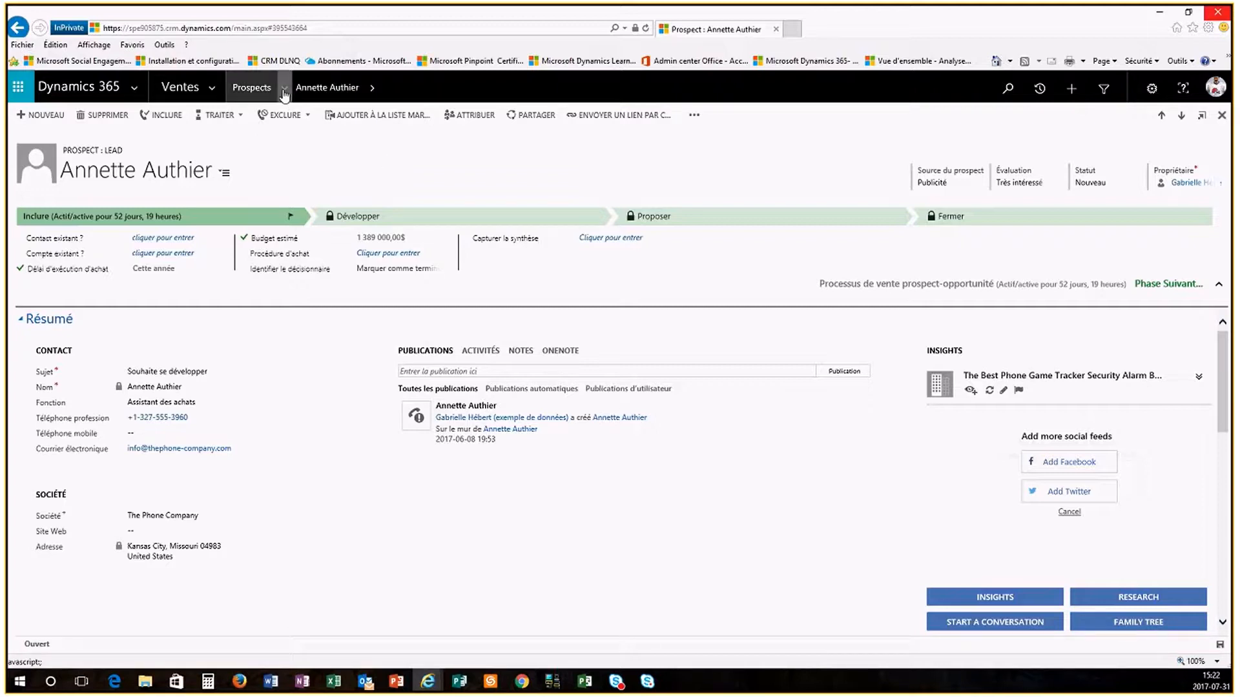
{"action": "left_click", "coordinate": [256, 95]}
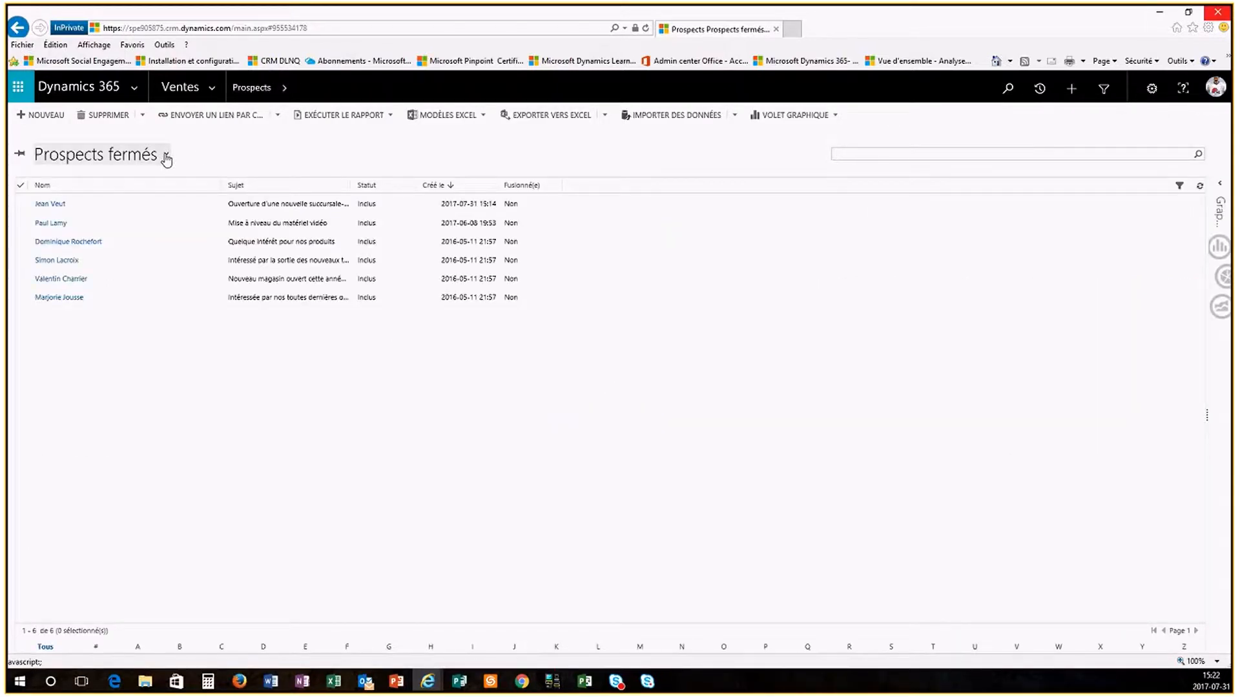
Step: Switch the list back to Prospects ouverts and create a new lead
{"action": "left_click", "coordinate": [166, 156]}
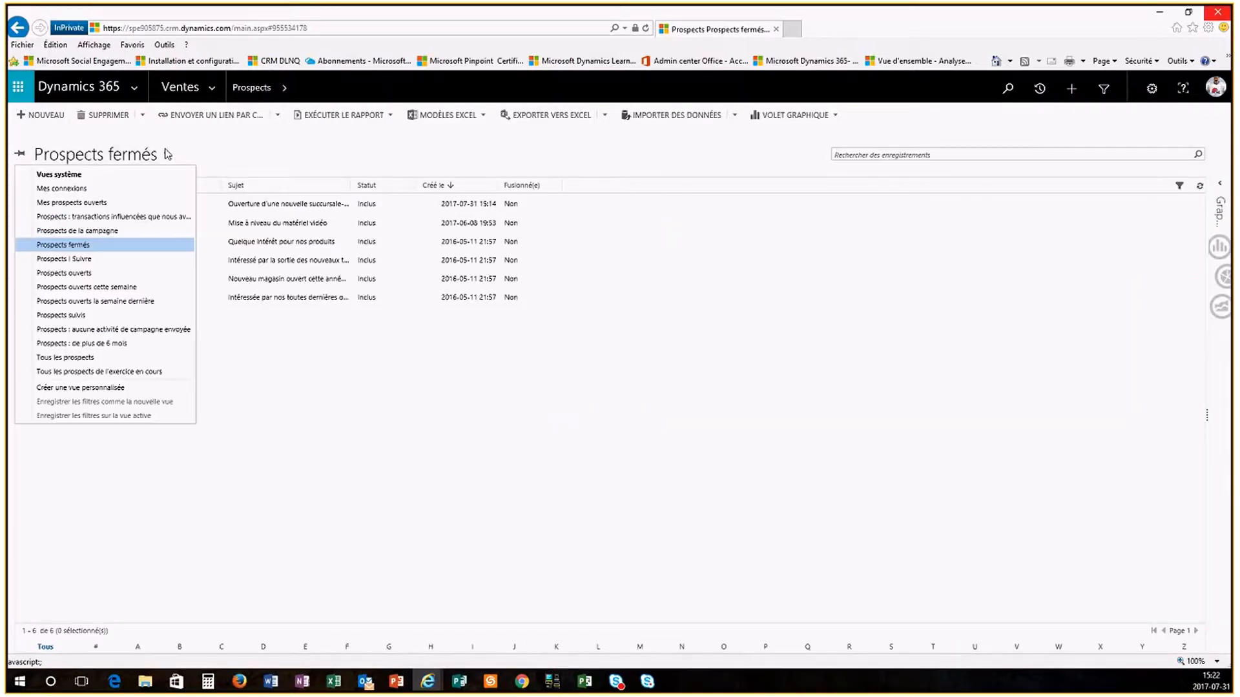
{"action": "left_click", "coordinate": [85, 274]}
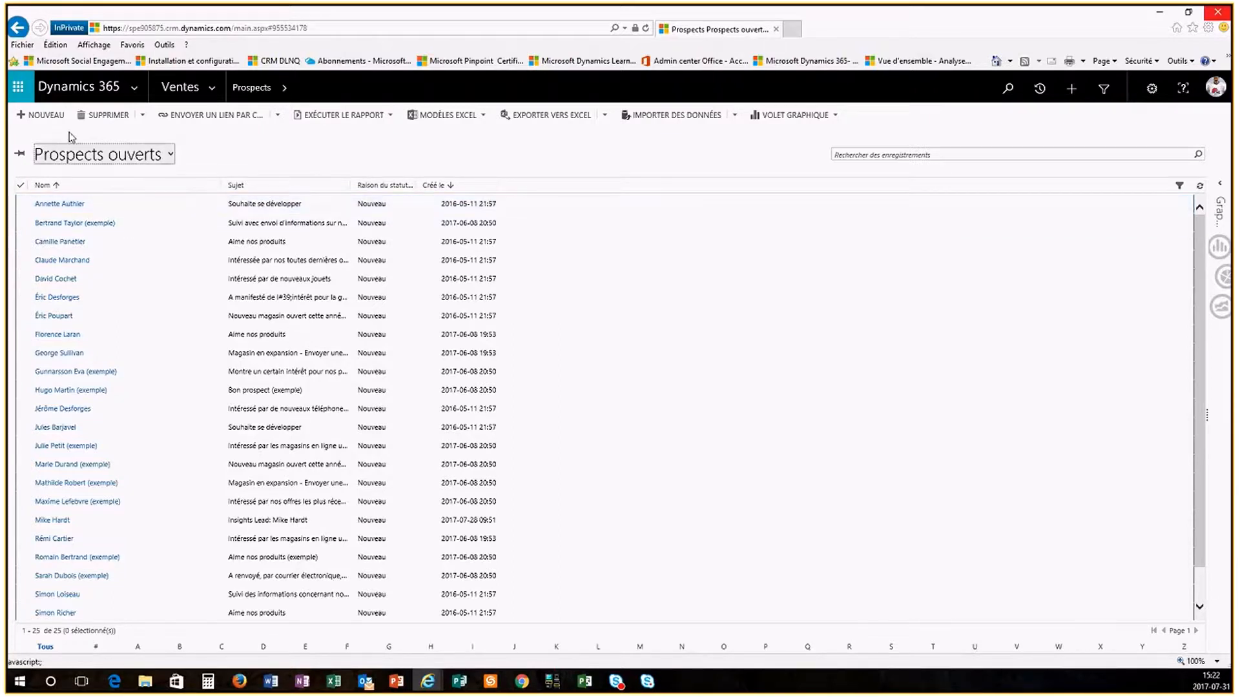
{"action": "left_click", "coordinate": [45, 115]}
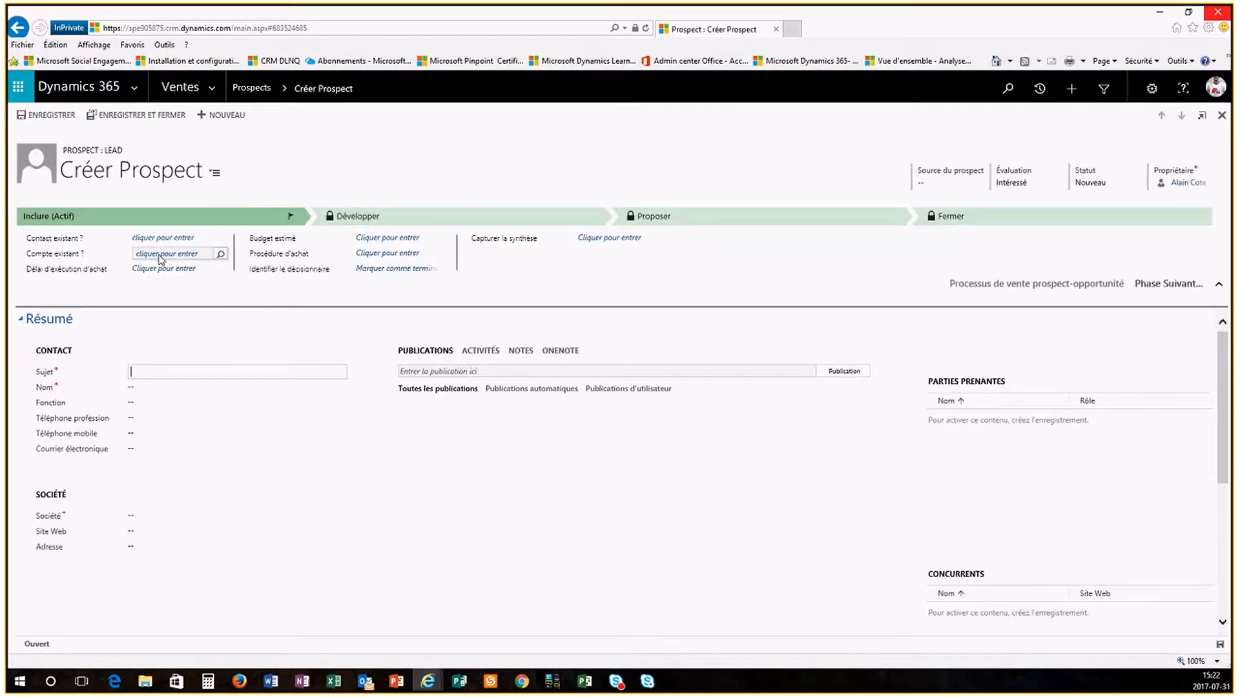
Step: Link the lead to existing account A. Datum and type subject 'Nouveau projet - virage numérique- Datum'
{"action": "left_click", "coordinate": [160, 257]}
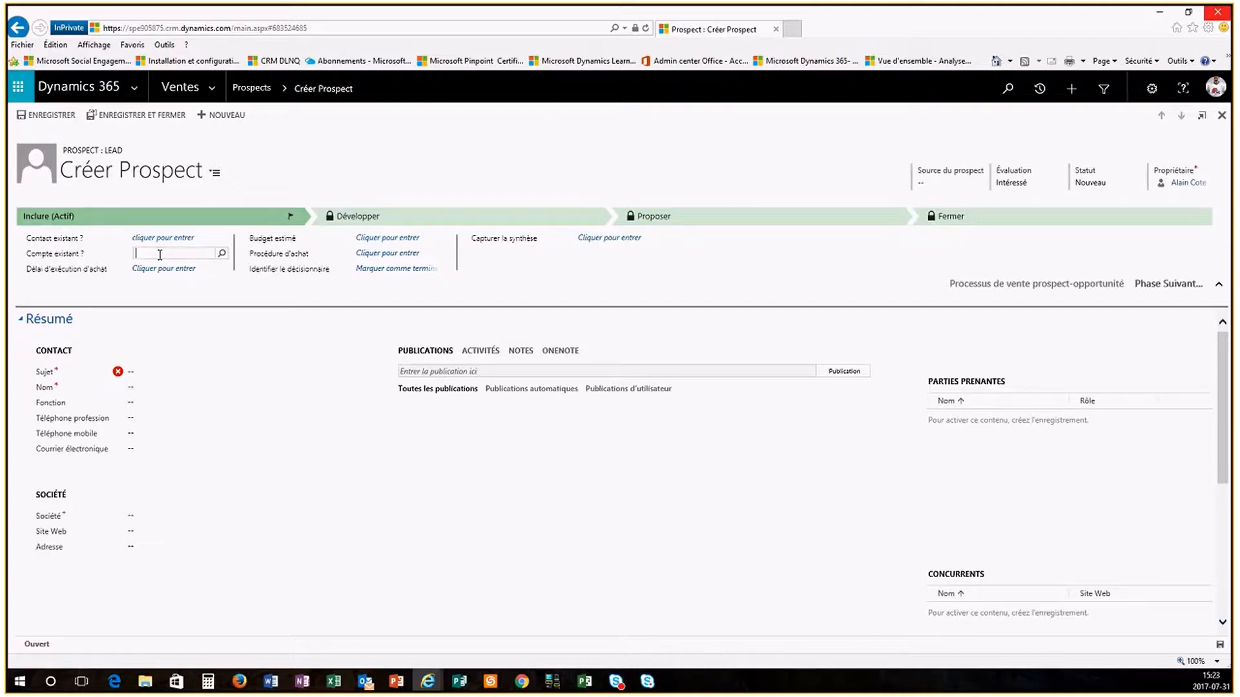
{"action": "type", "text": "A. Datum"}
{"action": "left_click", "coordinate": [178, 266]}
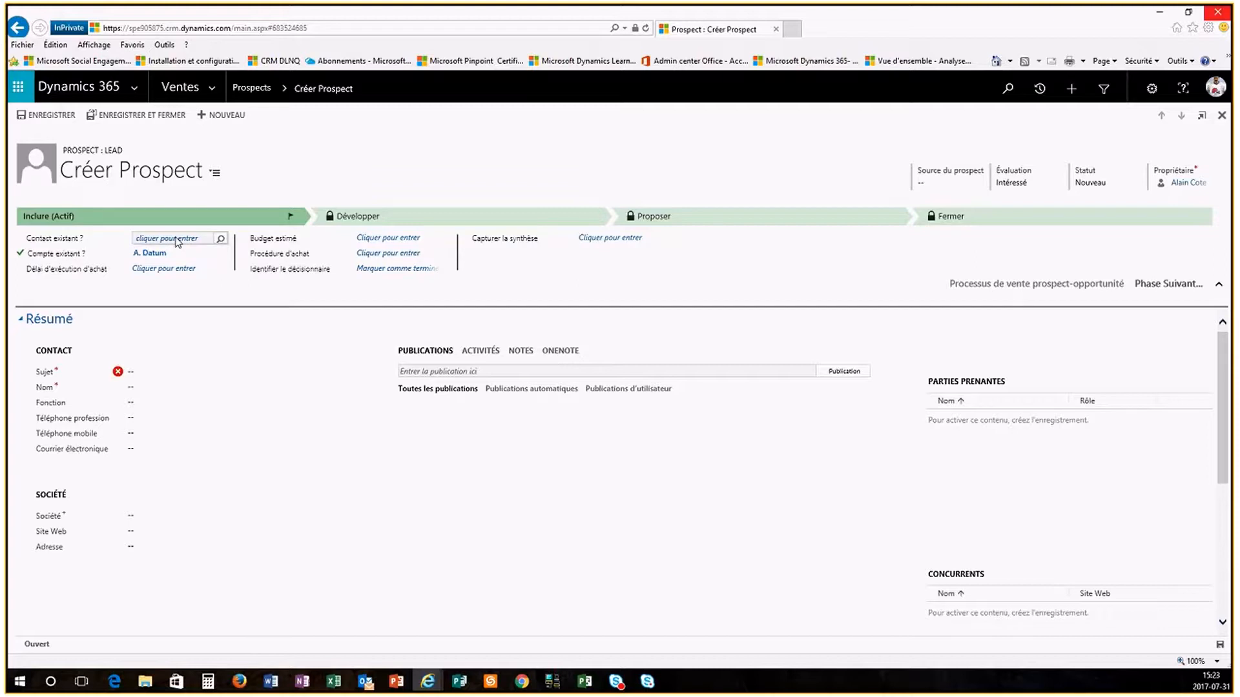
{"action": "left_click", "coordinate": [154, 373]}
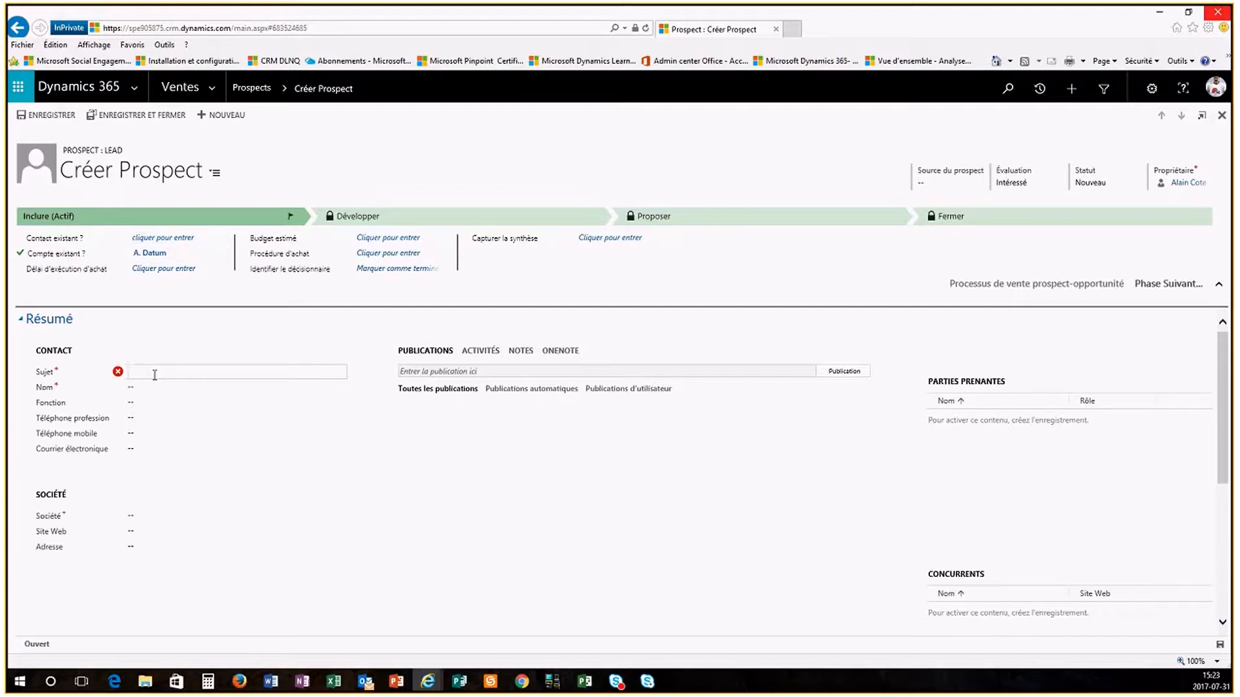
{"action": "type", "text": "Nouv"}
{"action": "type", "text": "eau projet"}
{"action": "type", "text": " - virage num"}
{"action": "type", "text": "ériqu"}
{"action": "type", "text": "e- Adtum"}
Step: Fix the misspelt 'Datum' in the subject and enter the contact's first and last name
{"action": "left_click", "coordinate": [265, 374]}
{"action": "key", "text": "BackSpace"}
{"action": "key", "text": "BackSpace"}
{"action": "type", "text": "Da"}
{"action": "left_click", "coordinate": [281, 389]}
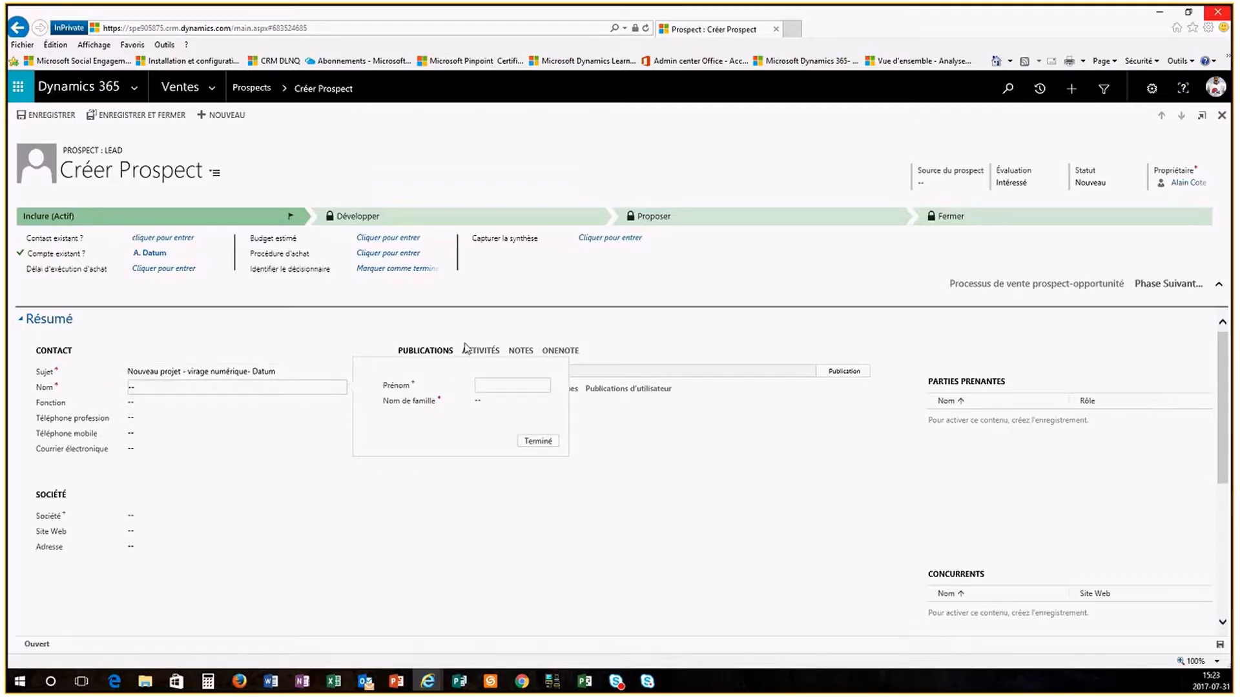
{"action": "type", "text": "John"}
{"action": "key", "text": "Tab"}
{"action": "type", "text": "Do"}
{"action": "left_click", "coordinate": [539, 442]}
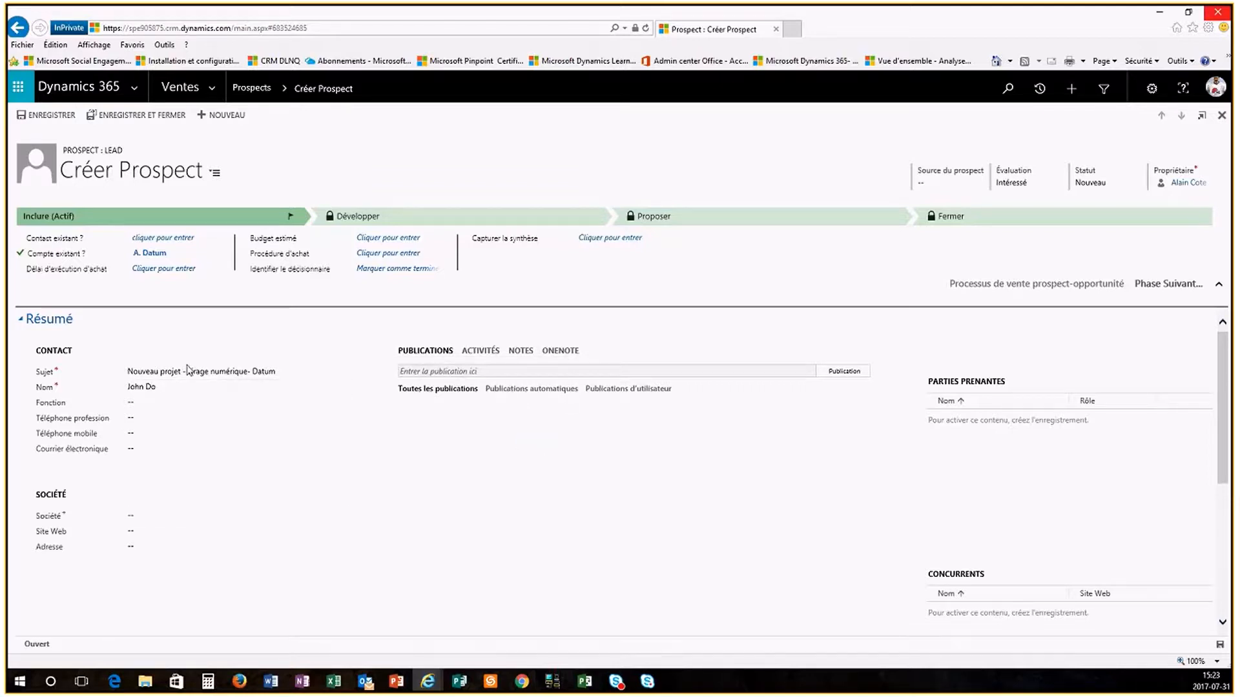
Step: Set the lead's company to A. Datum
{"action": "left_click", "coordinate": [166, 513]}
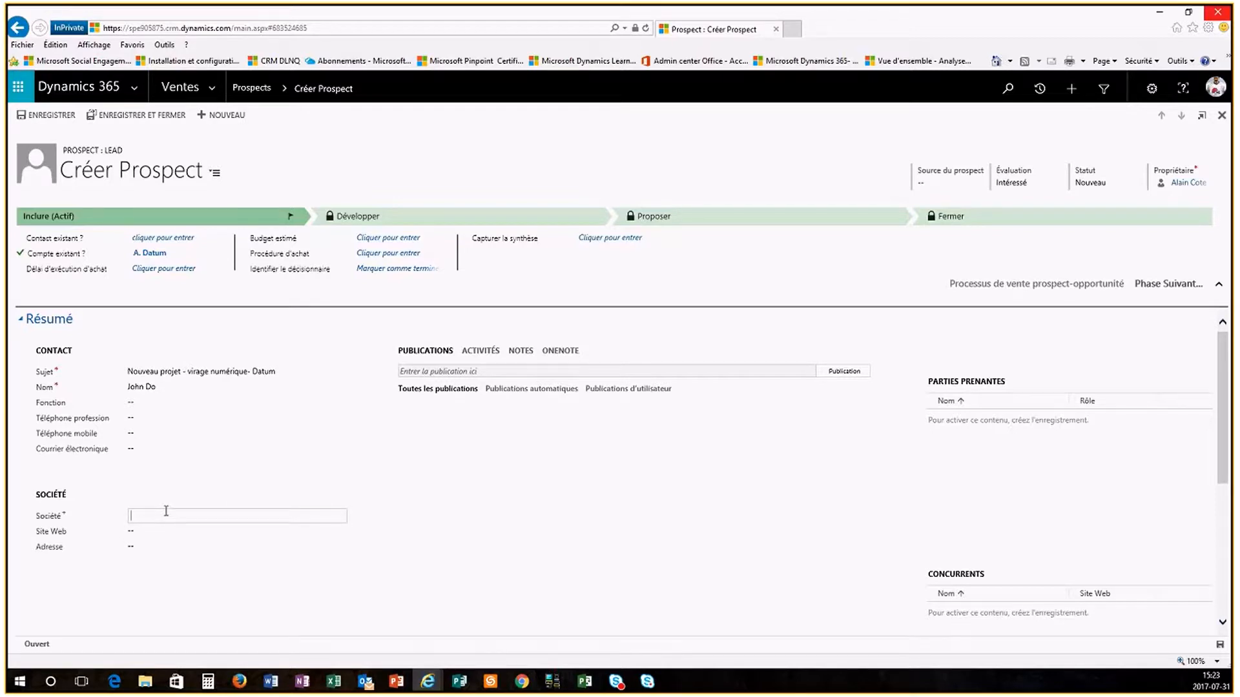
{"action": "type", "text": "A. Datum"}
{"action": "key", "text": "BackSpace"}
{"action": "key", "text": "BackSpace"}
{"action": "type", "text": "m"}
{"action": "left_click", "coordinate": [499, 498]}
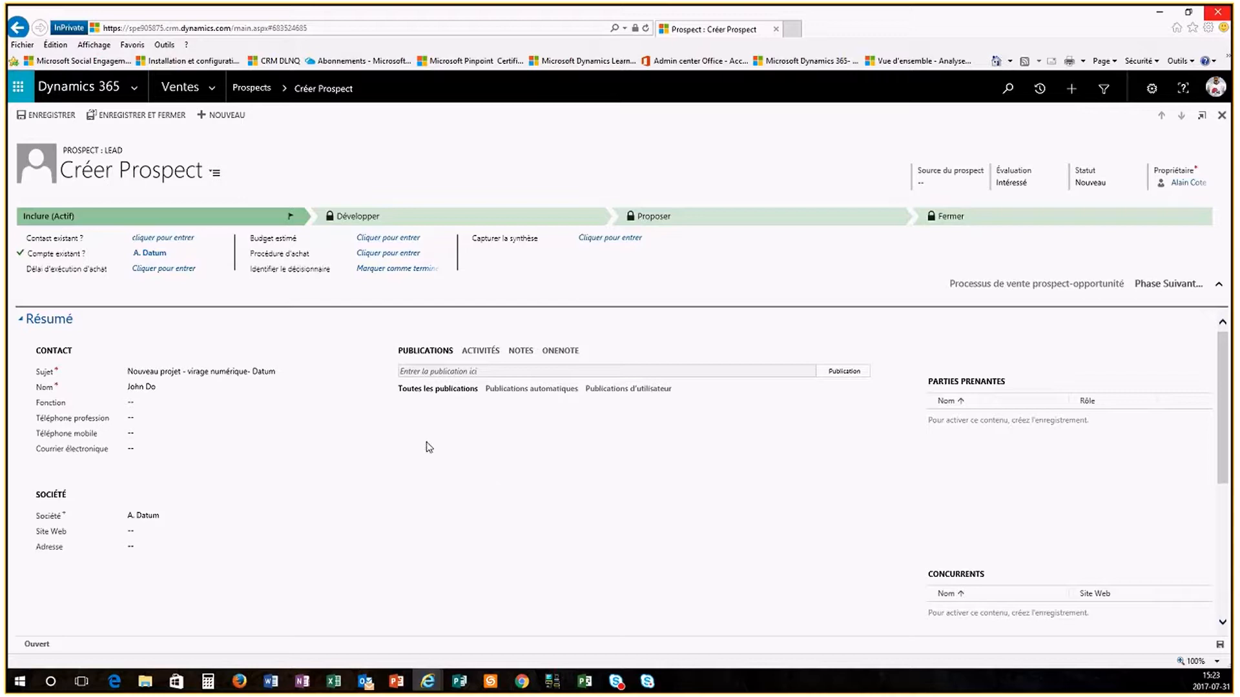
Step: Enter the contact's e-mail address and save the new lead
{"action": "left_click", "coordinate": [152, 447]}
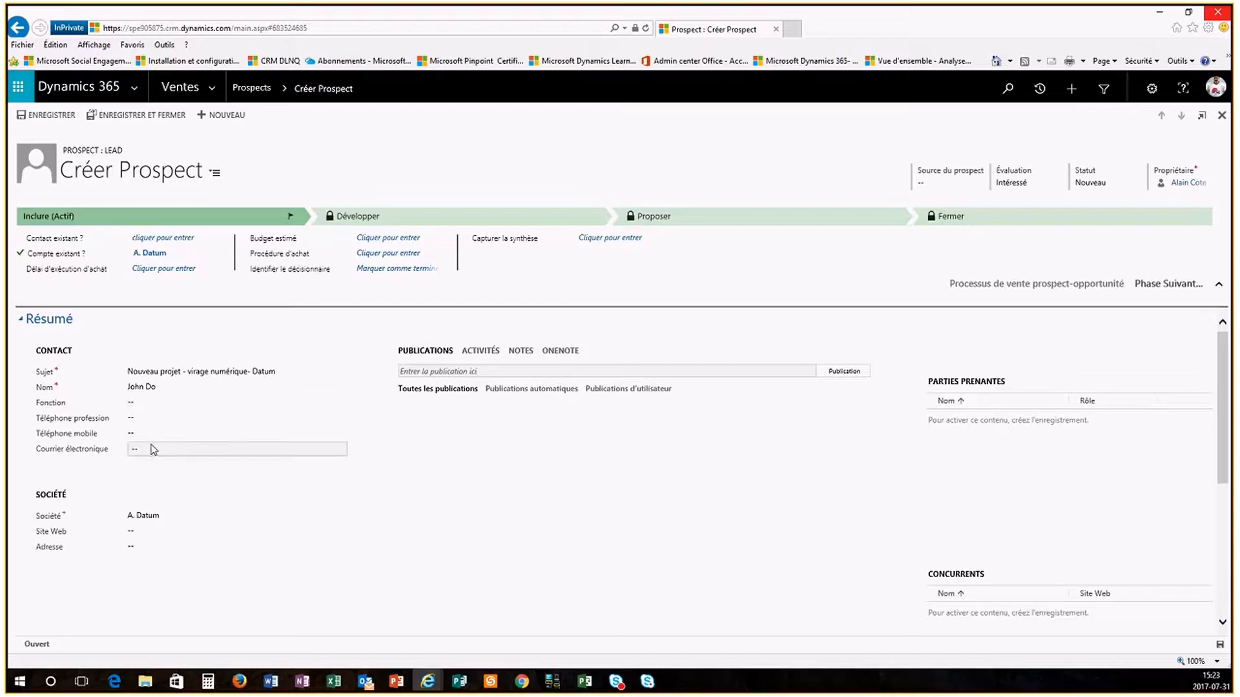
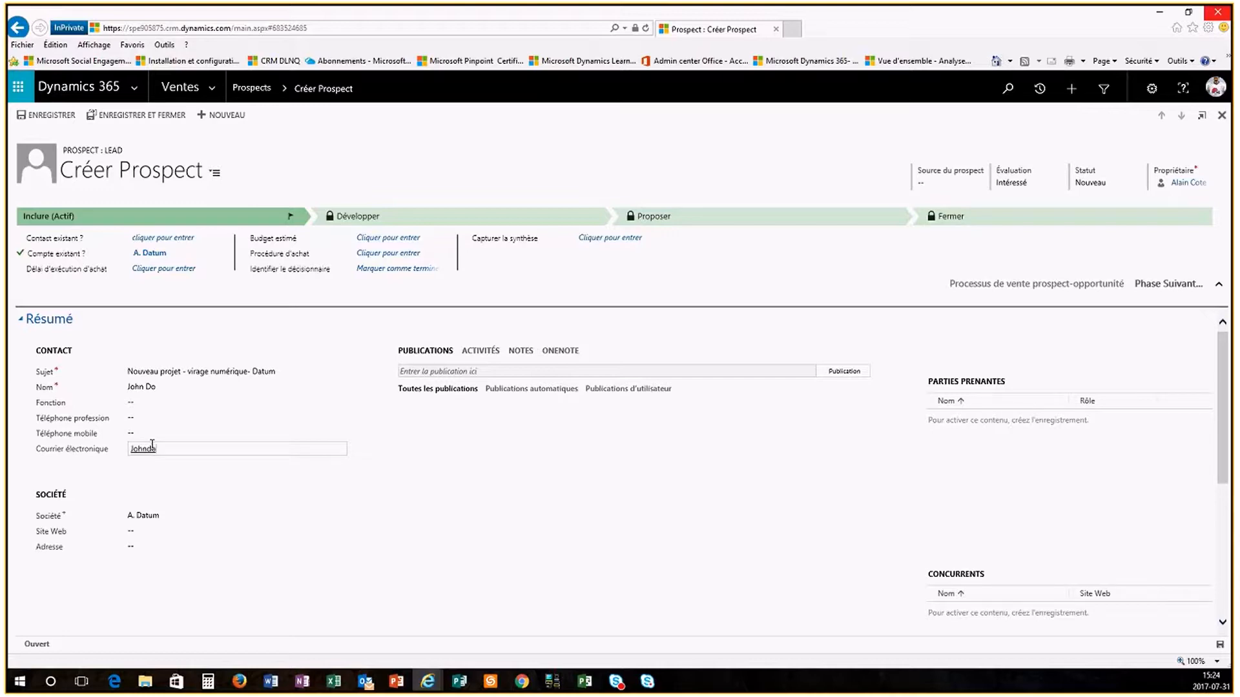
{"action": "left_click", "coordinate": [297, 501]}
{"action": "left_click", "coordinate": [157, 114]}
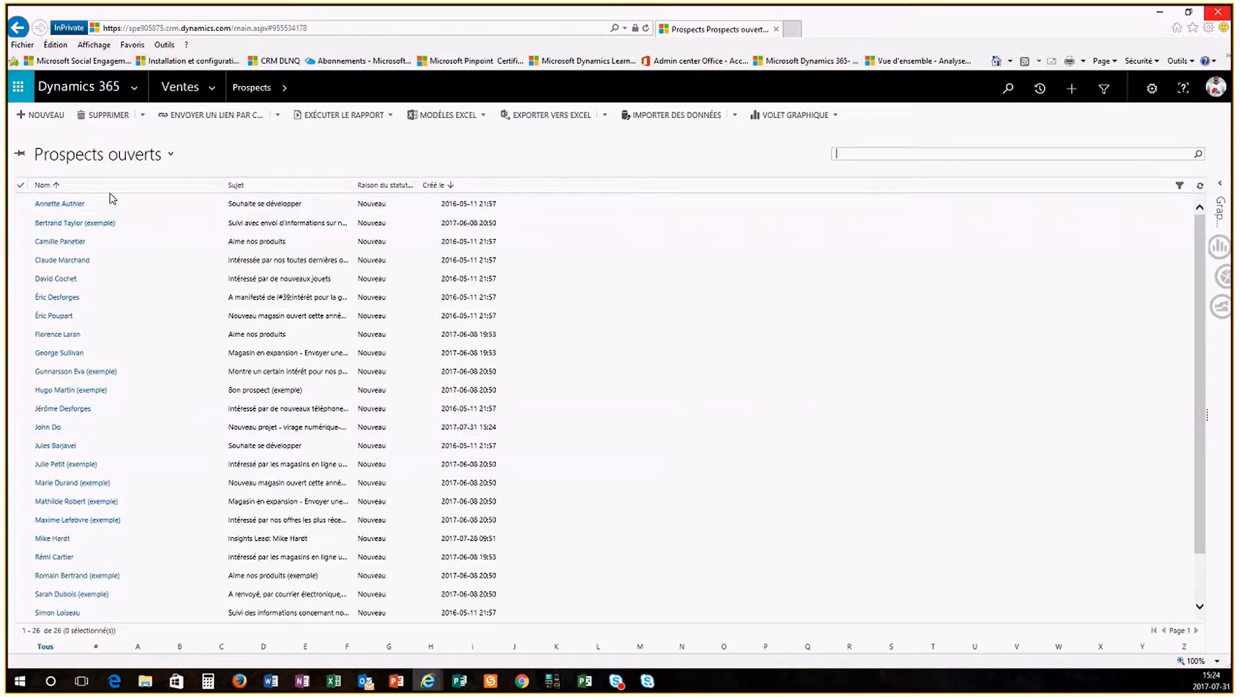
Step: Refresh the Prospects ouverts grid and open the 'Nouveau projet - virage numérique- Datum' lead
{"action": "left_click", "coordinate": [1199, 188]}
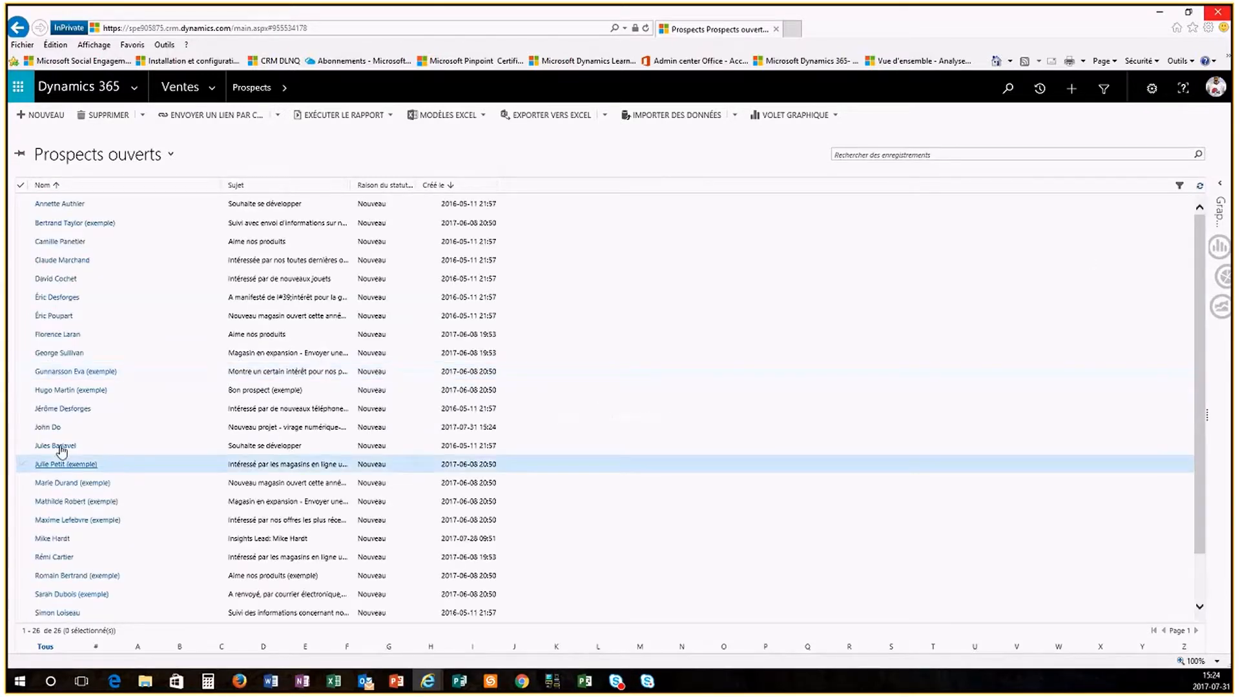
{"action": "left_click", "coordinate": [46, 428]}
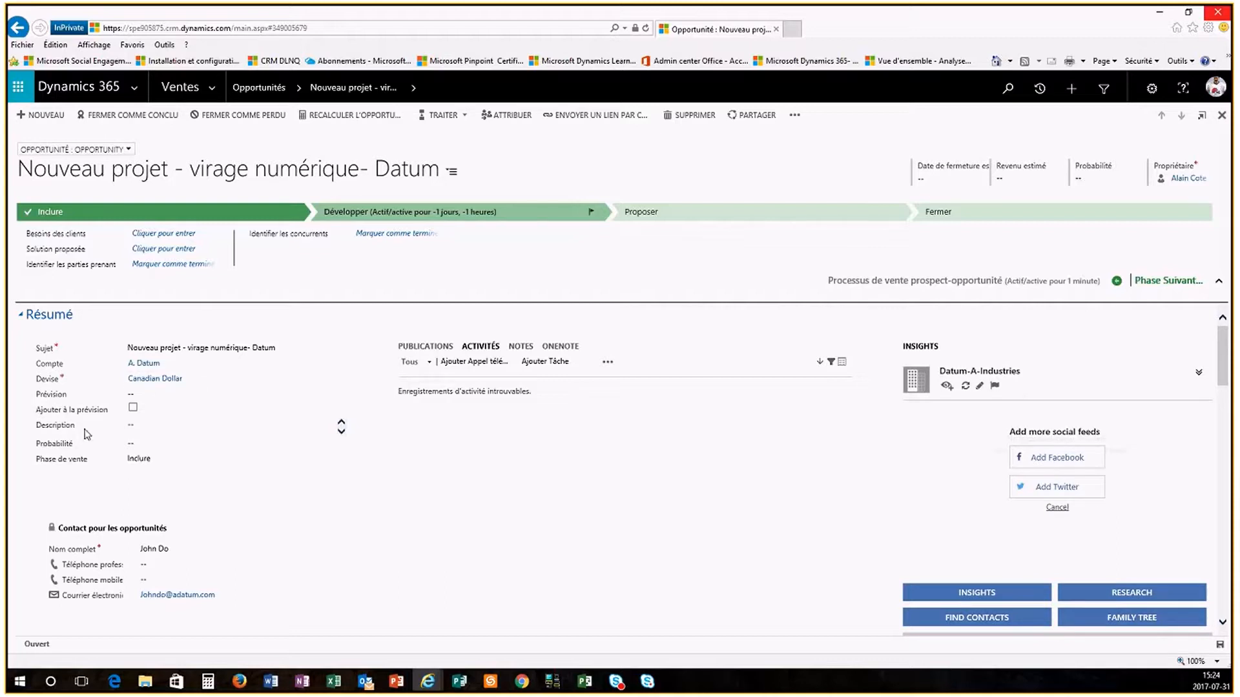
{"action": "left_click", "coordinate": [147, 369]}
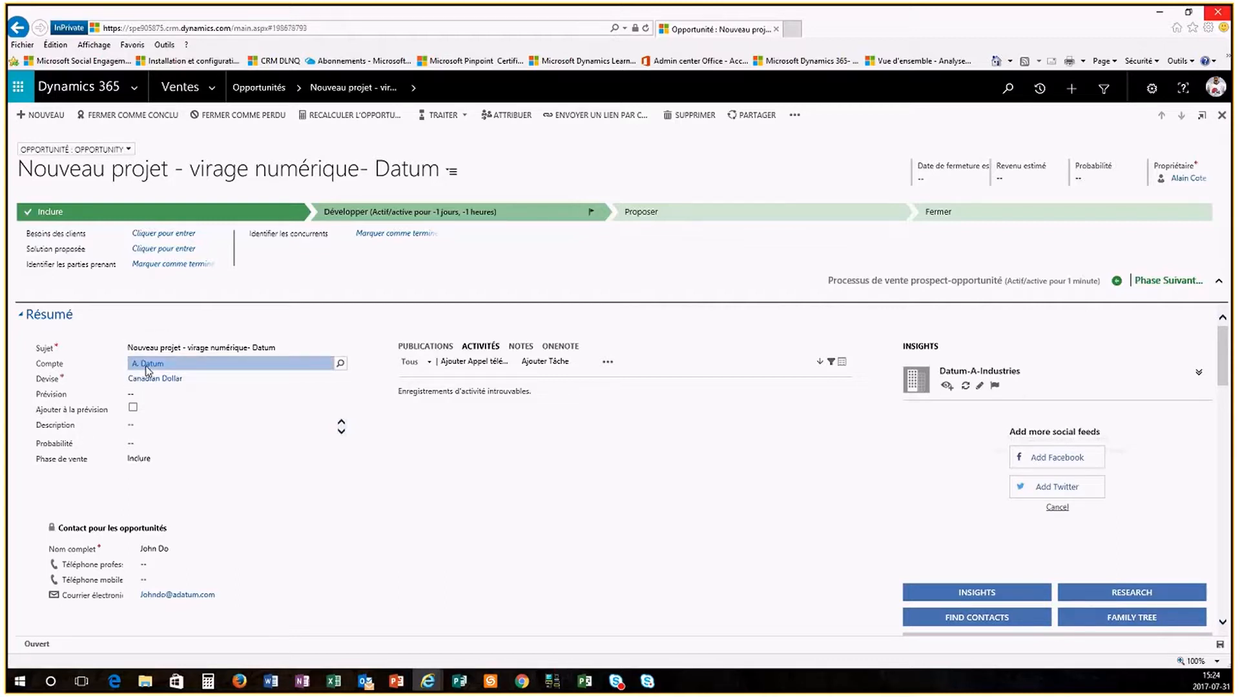
{"action": "left_click", "coordinate": [147, 366]}
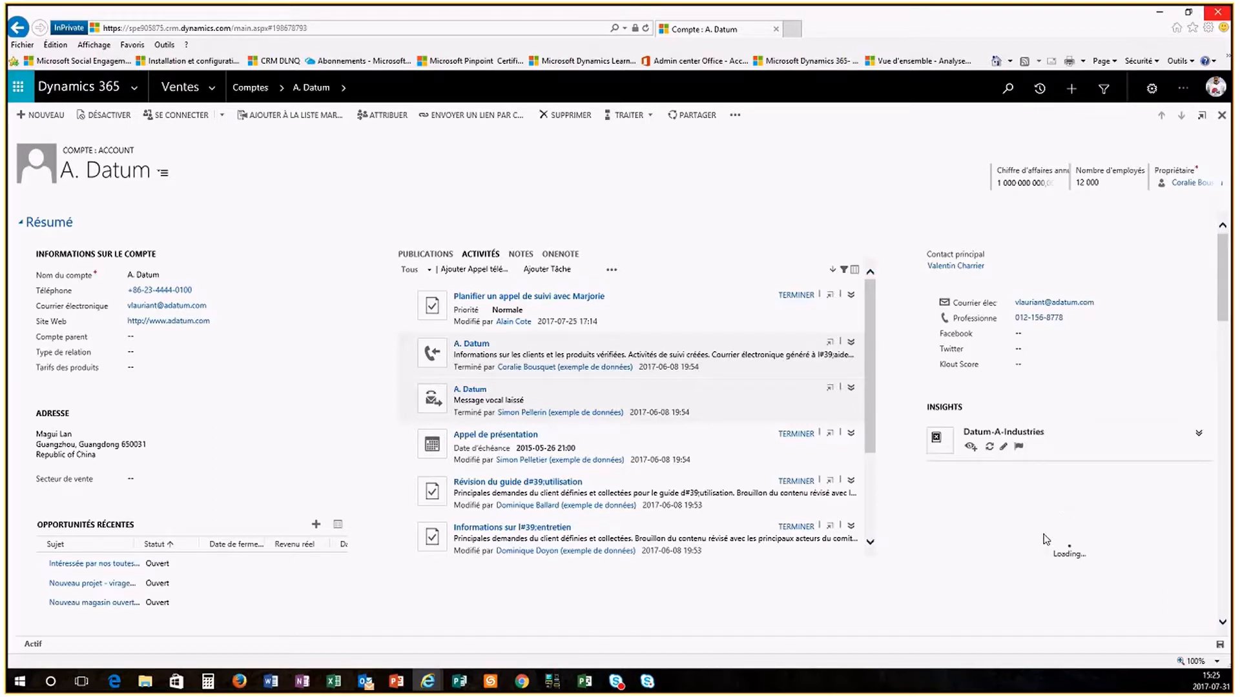
{"action": "scroll", "coordinate": [1046, 539], "scroll_direction": "down", "scroll_amount": 5}
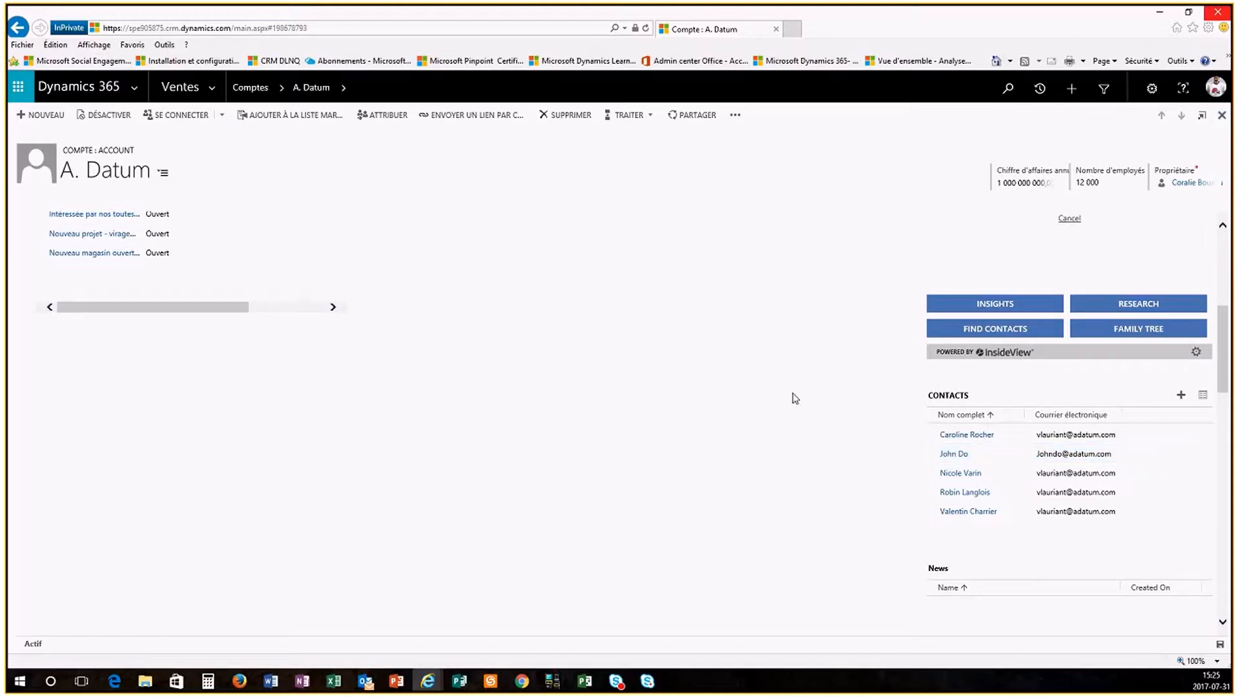
{"action": "scroll", "coordinate": [781, 408], "scroll_direction": "up", "scroll_amount": 1}
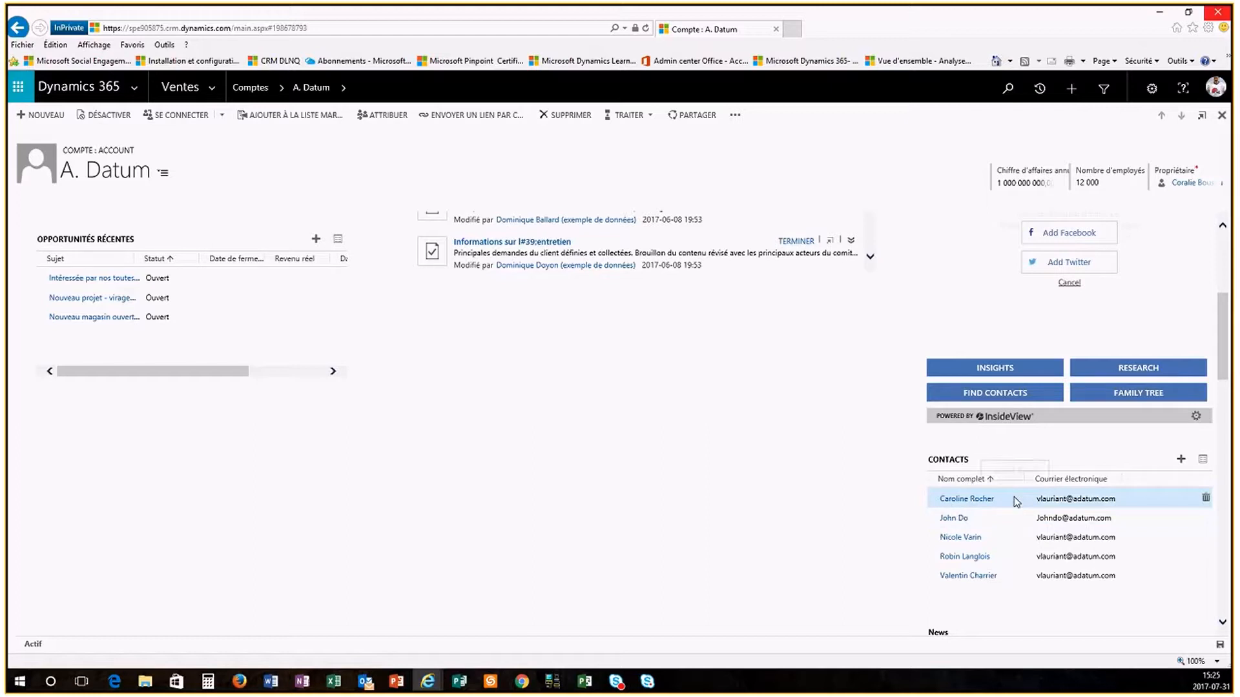
{"action": "left_click", "coordinate": [1222, 114]}
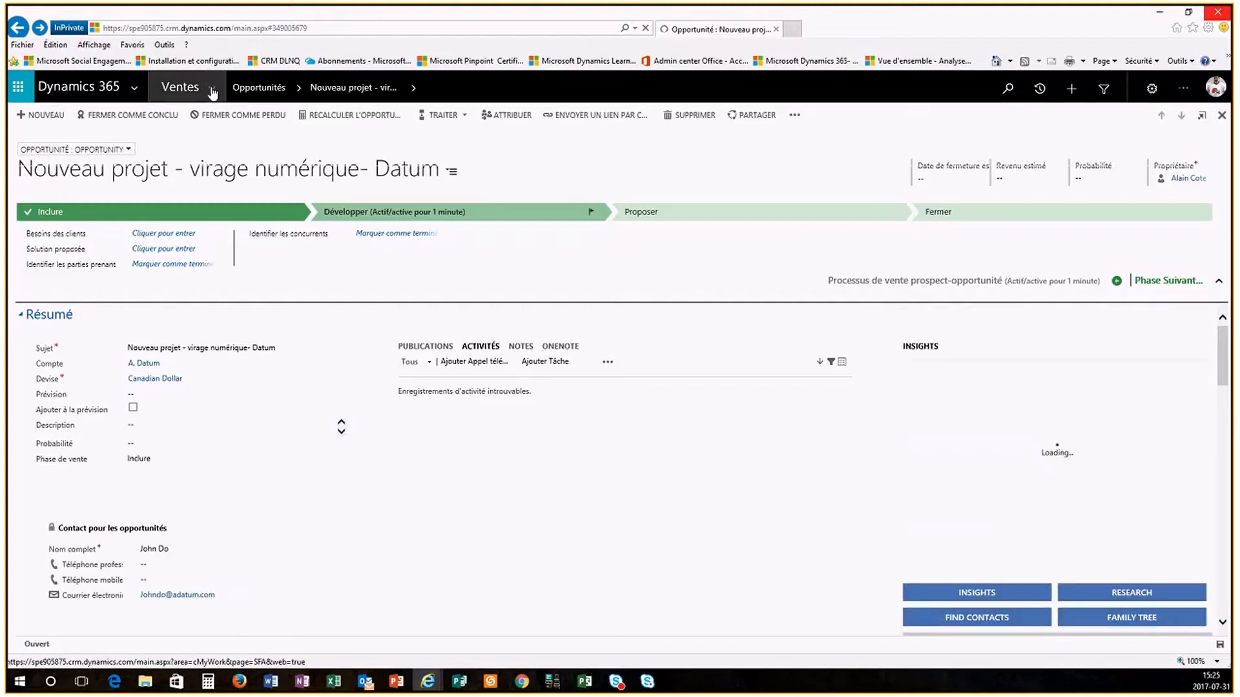
Step: Go to Ventes > Prospects and start a new Créer Prospect form
{"action": "left_click", "coordinate": [212, 93]}
{"action": "left_click", "coordinate": [319, 213]}
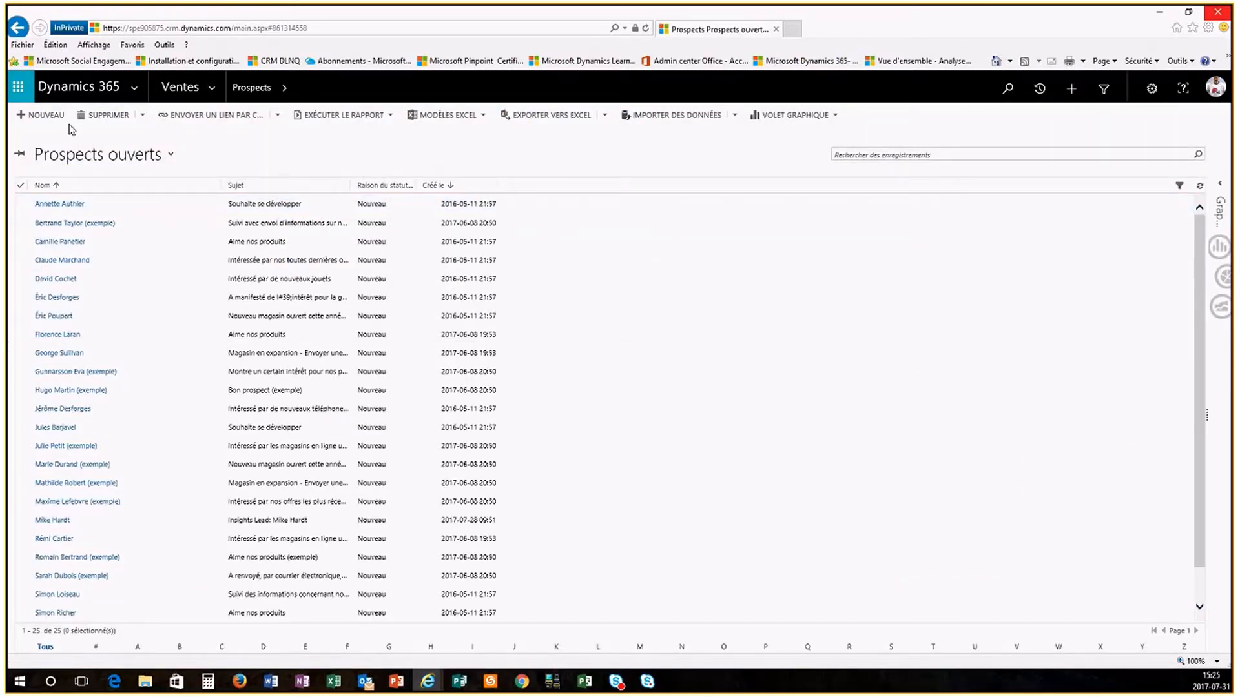
{"action": "left_click", "coordinate": [45, 115]}
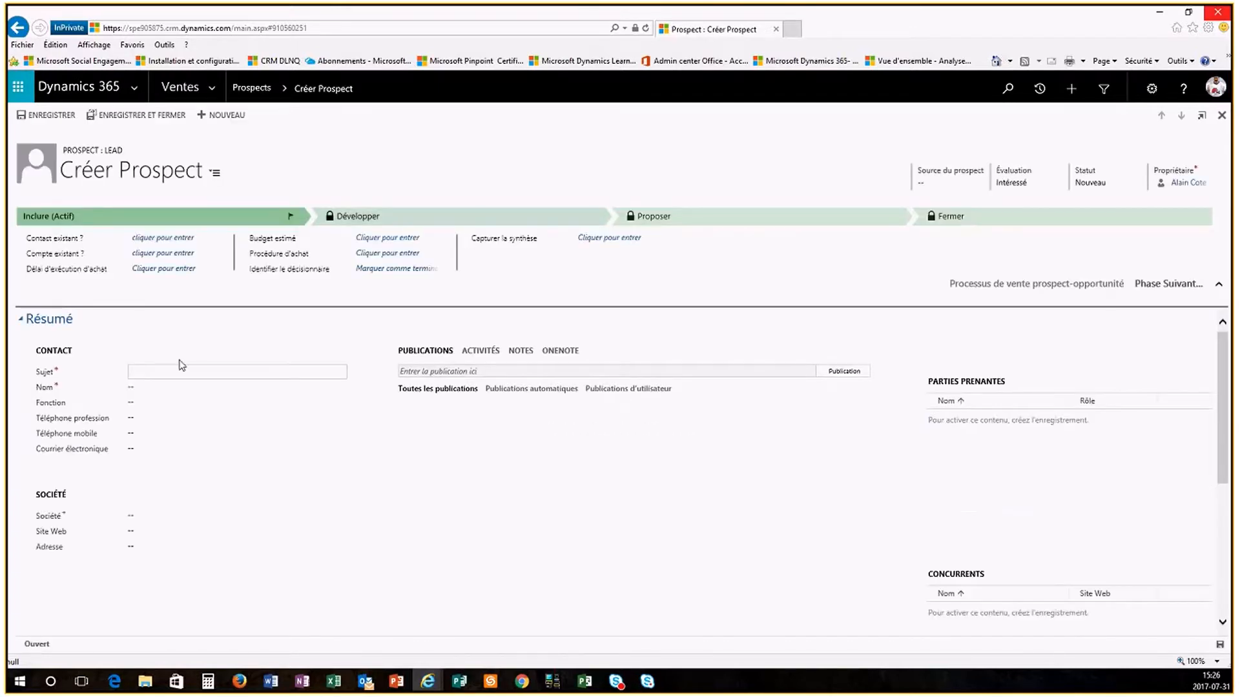
Step: Link the lead to existing account A. Datum and the matching A. Datum contact
{"action": "left_click", "coordinate": [145, 240]}
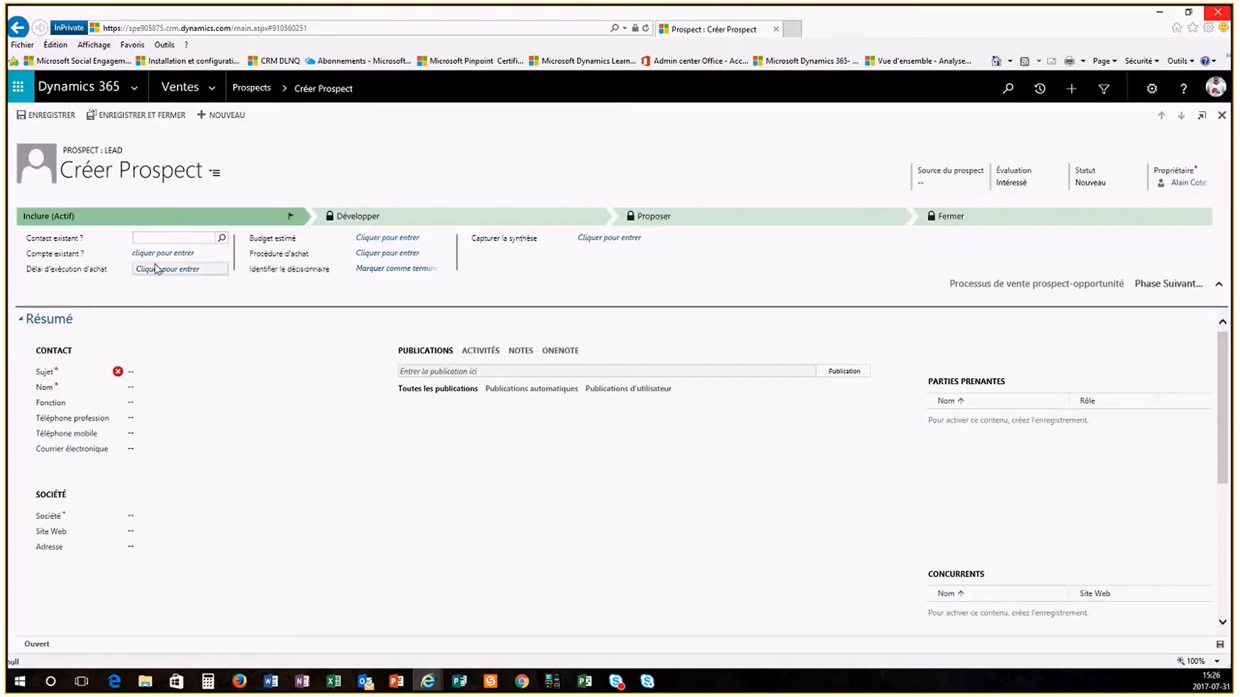
{"action": "left_click", "coordinate": [142, 253]}
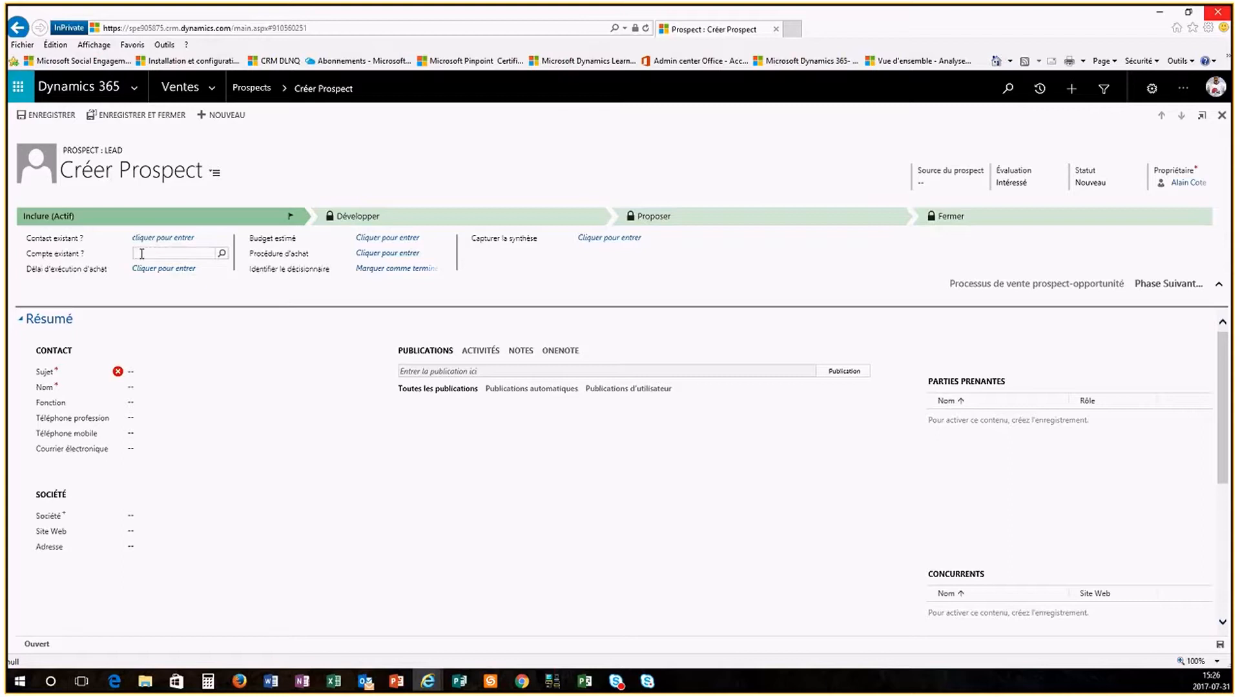
{"action": "type", "text": "A. Dat"}
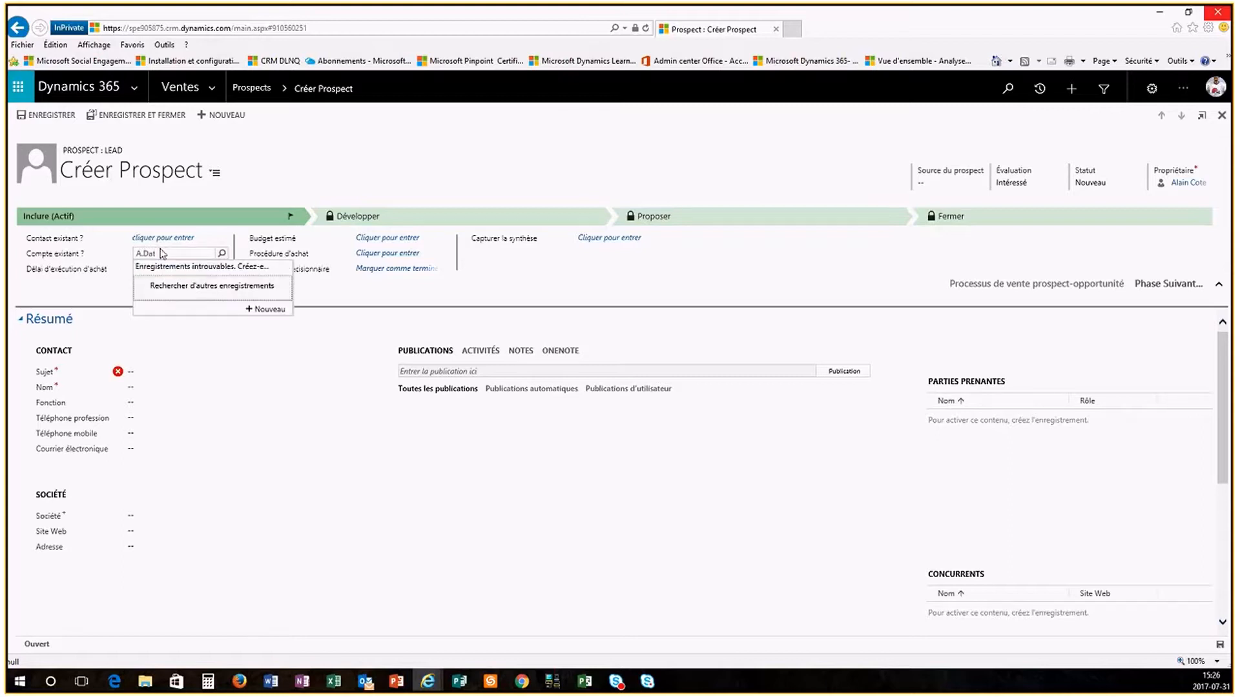
{"action": "left_click", "coordinate": [147, 253]}
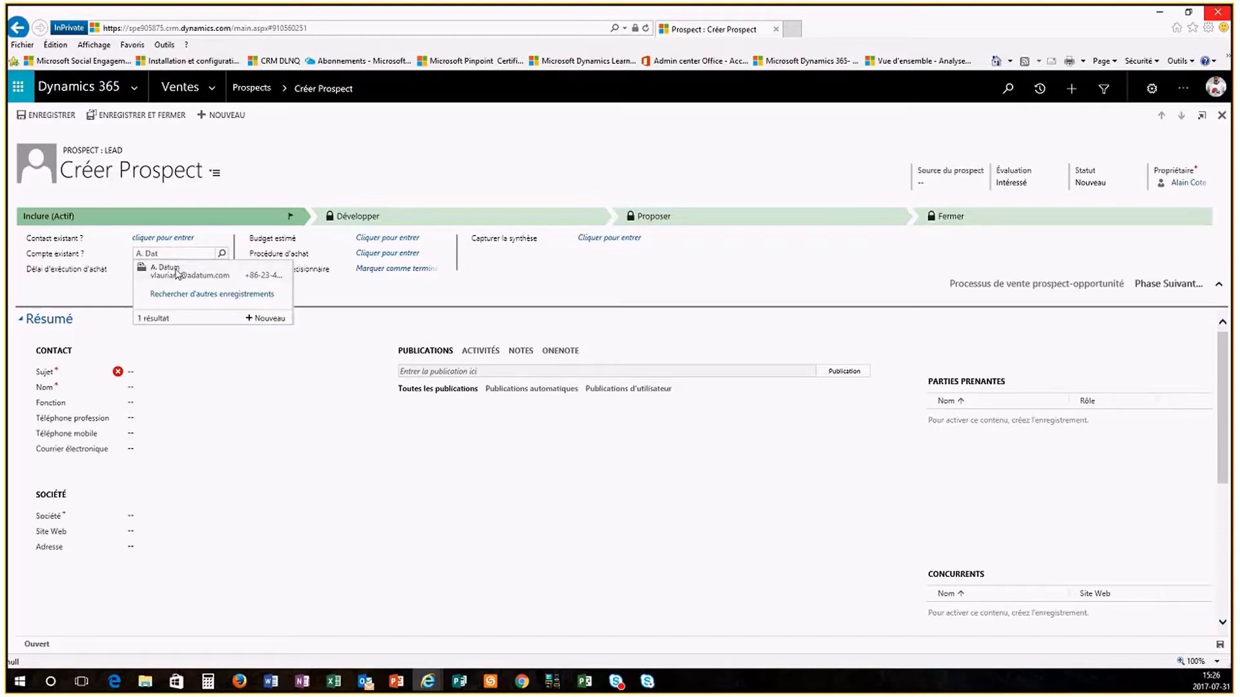
{"action": "left_click", "coordinate": [176, 271]}
{"action": "left_click", "coordinate": [180, 236]}
{"action": "type", "text": "Car"}
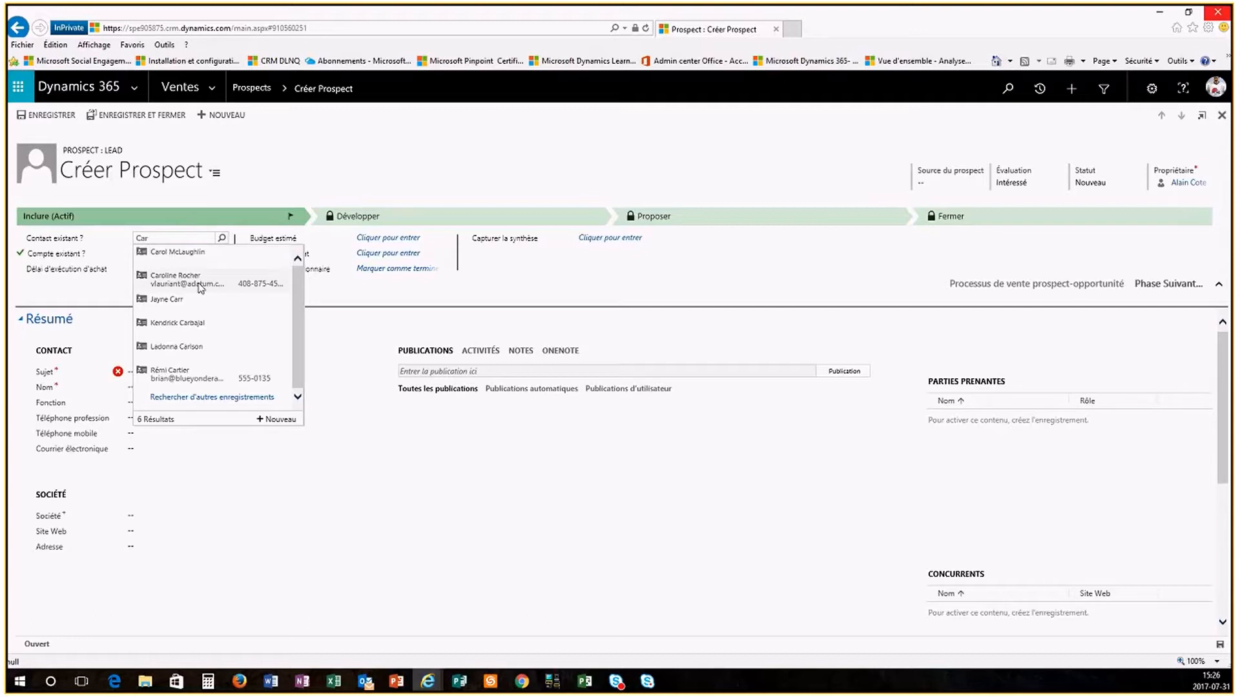
{"action": "left_click", "coordinate": [201, 284]}
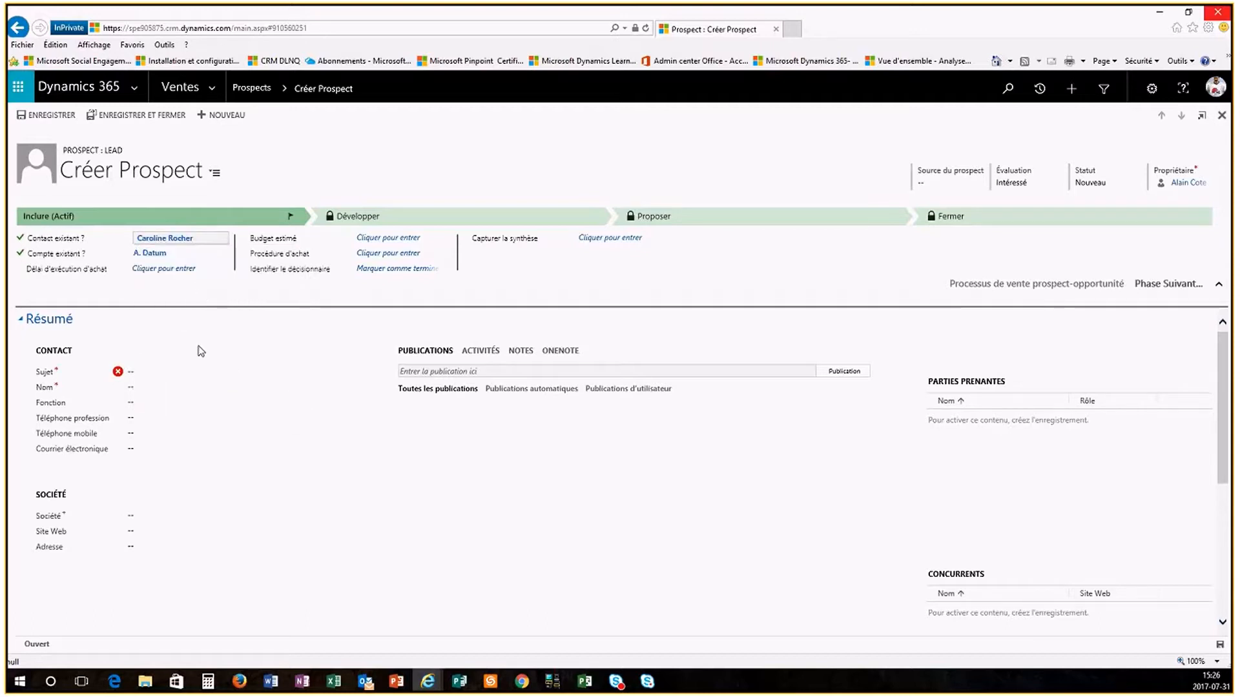
Step: Enter the subject 'Projet Le moment dynamics 365- Datum'
{"action": "left_click", "coordinate": [202, 372]}
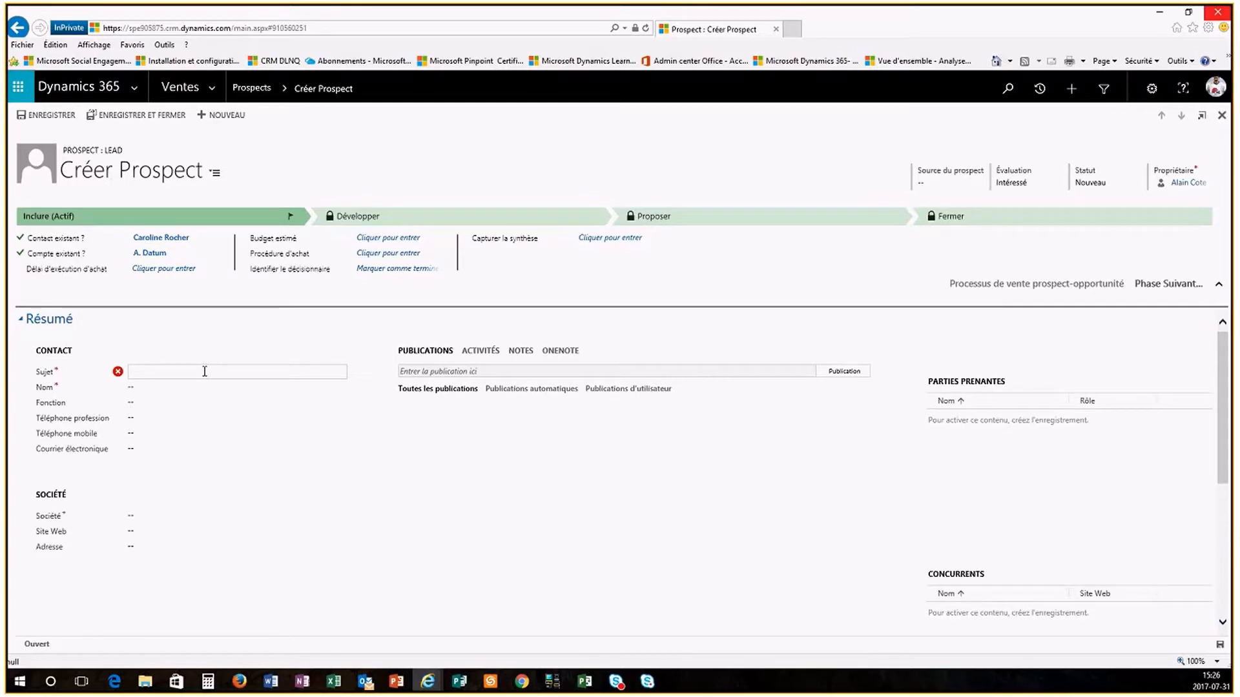
{"action": "type", "text": "Projet"}
{"action": "type", "text": " Fusée"}
{"action": "key", "text": "BackSpace"}
{"action": "key", "text": "BackSpace"}
{"action": "key", "text": "BackSpace"}
{"action": "key", "text": "BackSpace"}
{"action": "key", "text": "BackSpace"}
{"action": "type", "text": "LE moment dynamics 365- Datum"}
{"action": "left_click", "coordinate": [162, 372]}
{"action": "key", "text": "BackSpace"}
{"action": "type", "text": "e"}
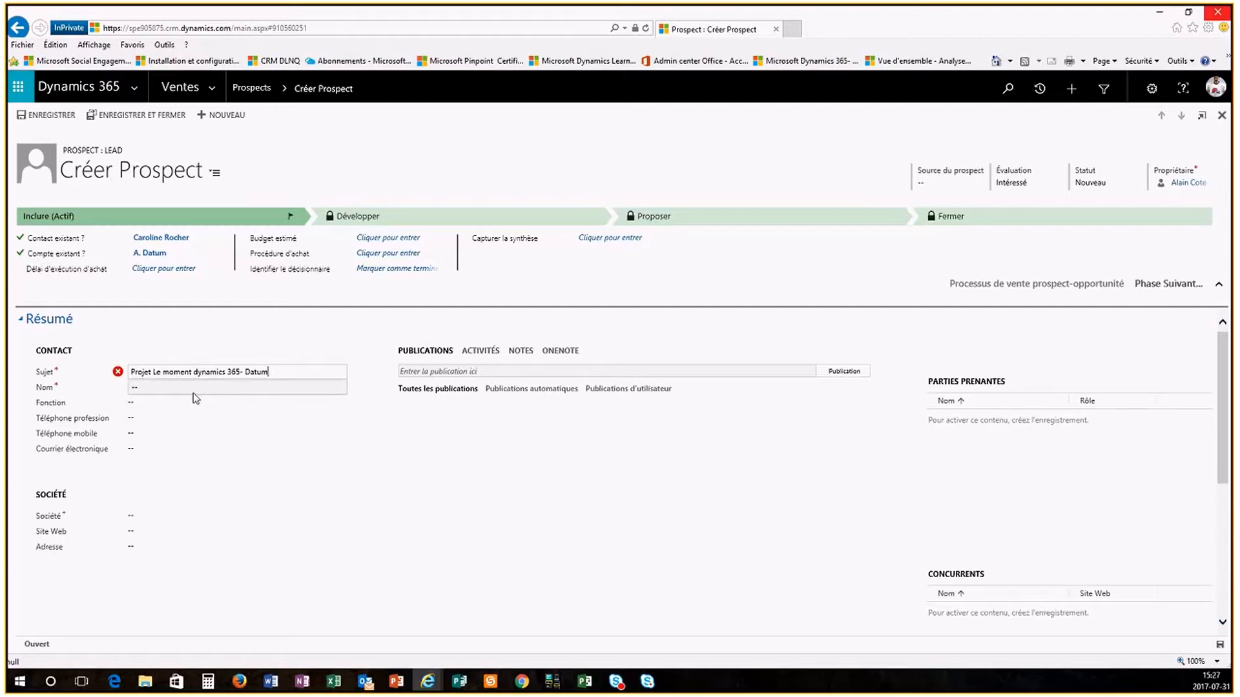
Step: Fill the Nom field with the contact's first and last name
{"action": "left_click", "coordinate": [187, 394]}
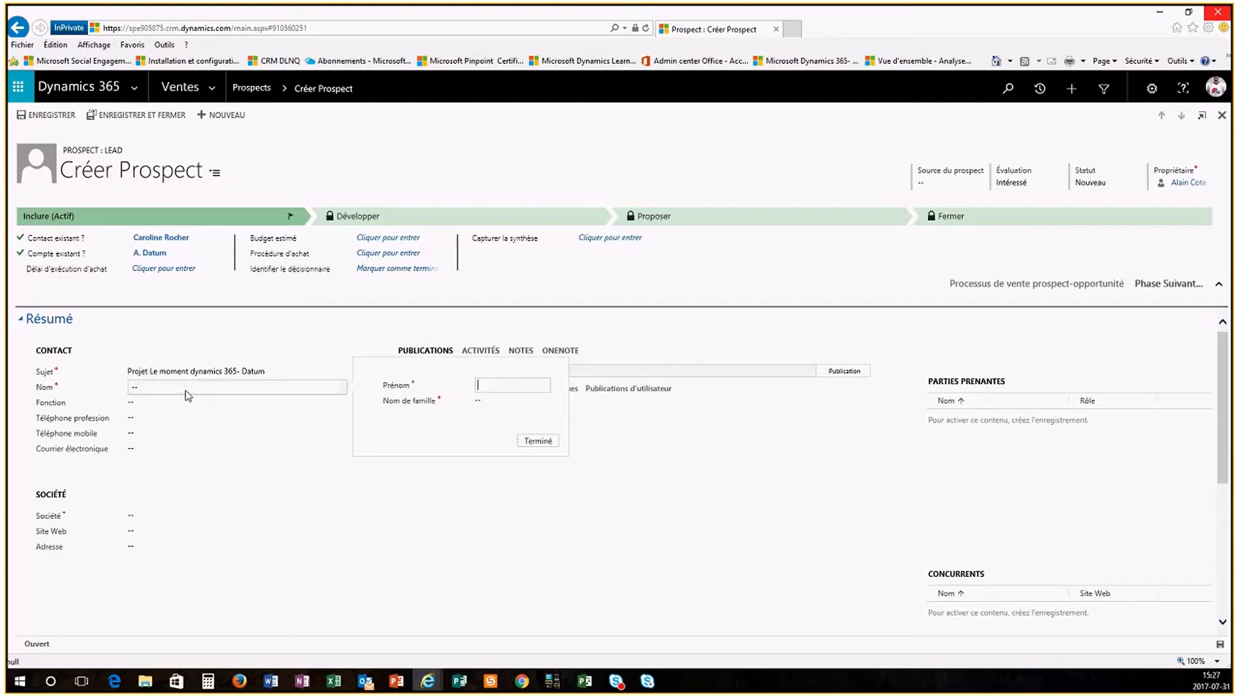
{"action": "key", "text": "Tab"}
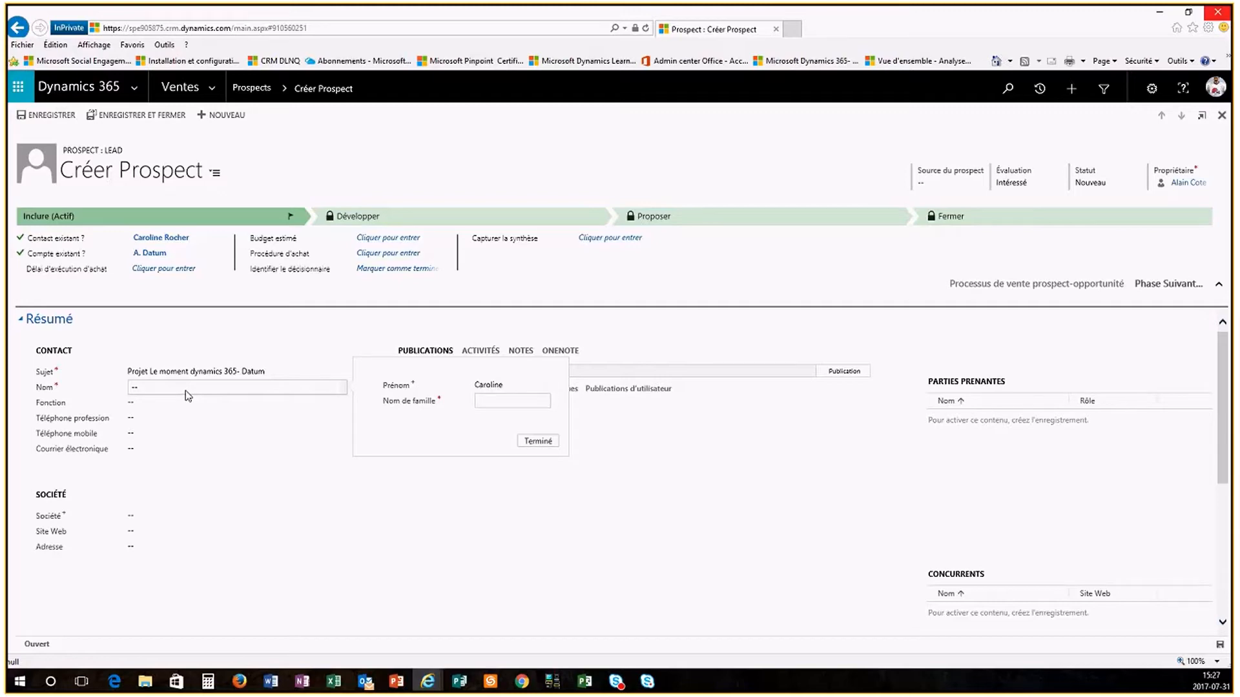
{"action": "left_click", "coordinate": [538, 443]}
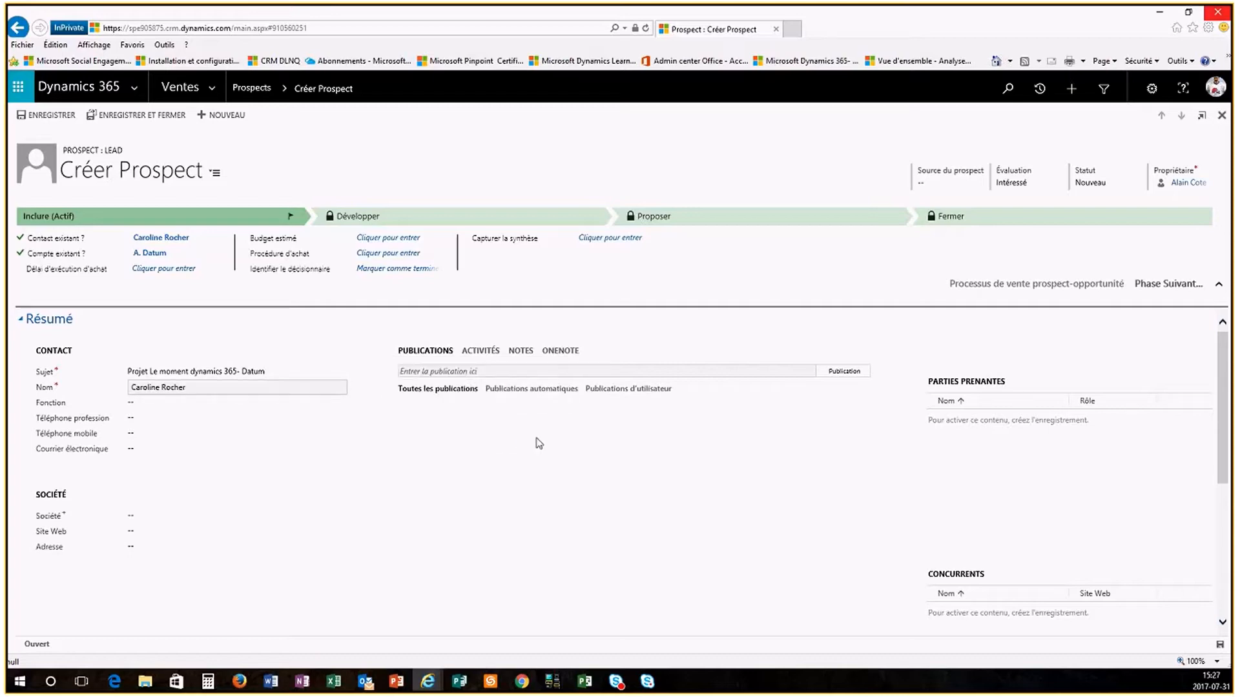
Step: Set Société to A.Datum and Budget estimé to 150 000,00$, then save the lead
{"action": "left_click", "coordinate": [191, 515]}
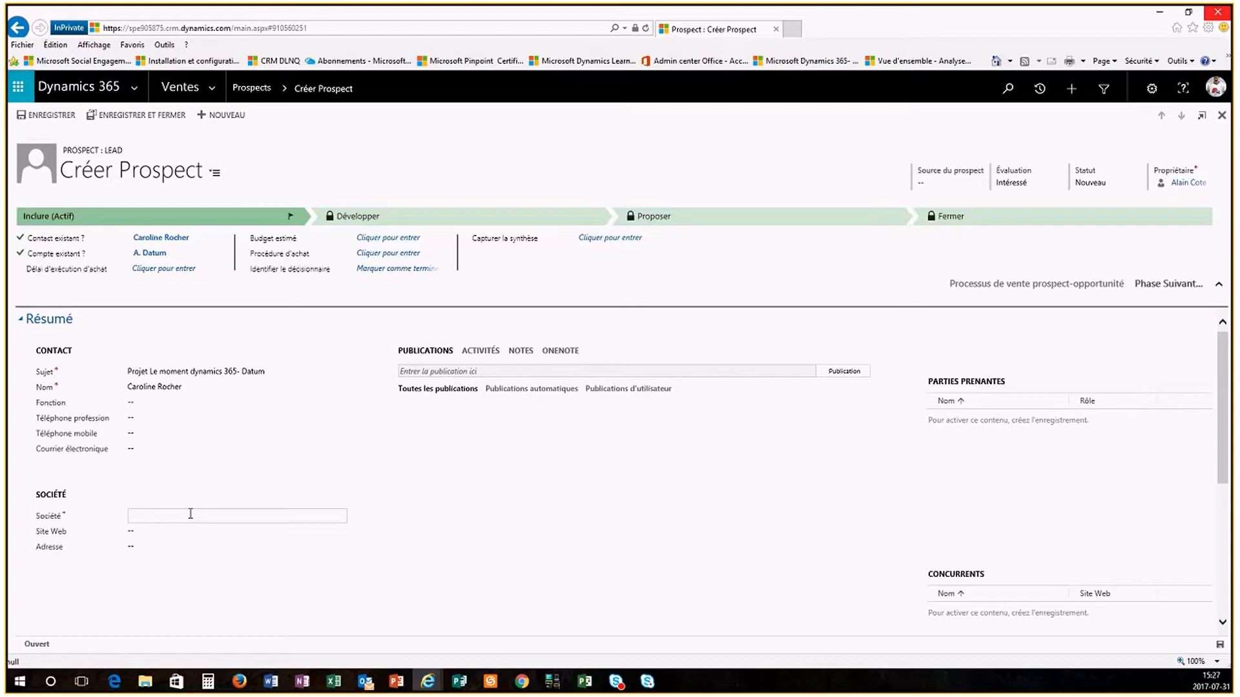
{"action": "type", "text": "A.Datum"}
{"action": "left_click", "coordinate": [495, 494]}
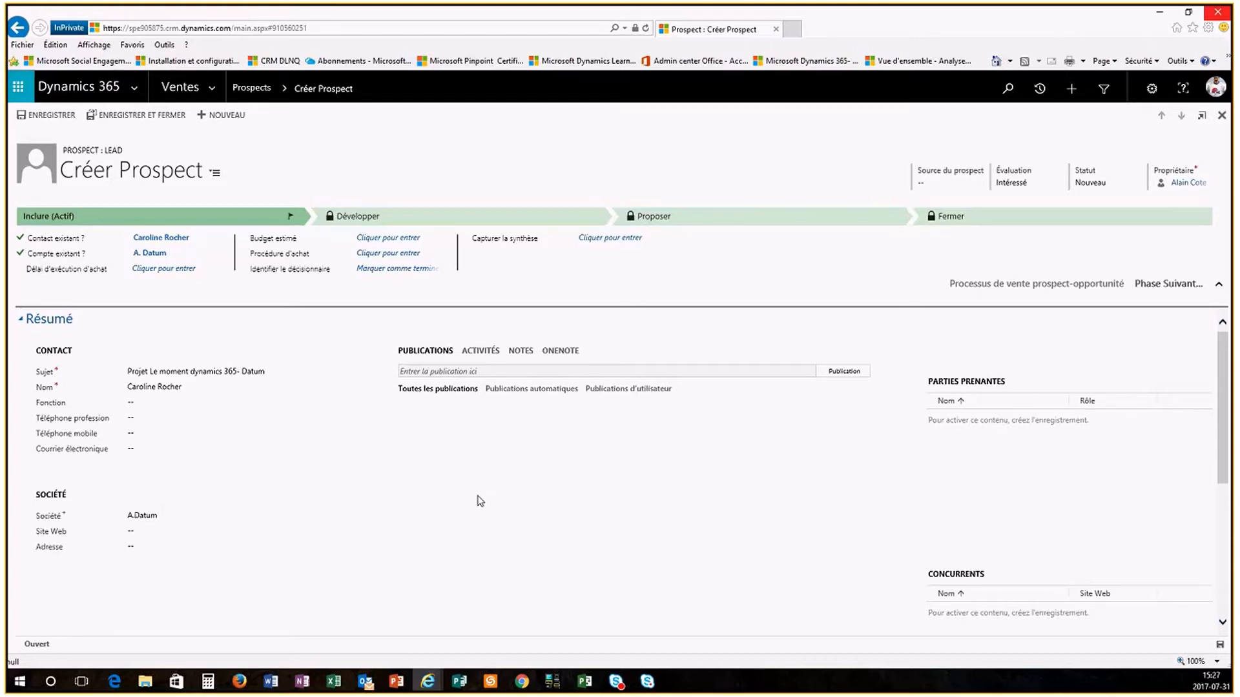
{"action": "left_click", "coordinate": [385, 237]}
{"action": "type", "text": "150 000.00"}
{"action": "left_click", "coordinate": [367, 473]}
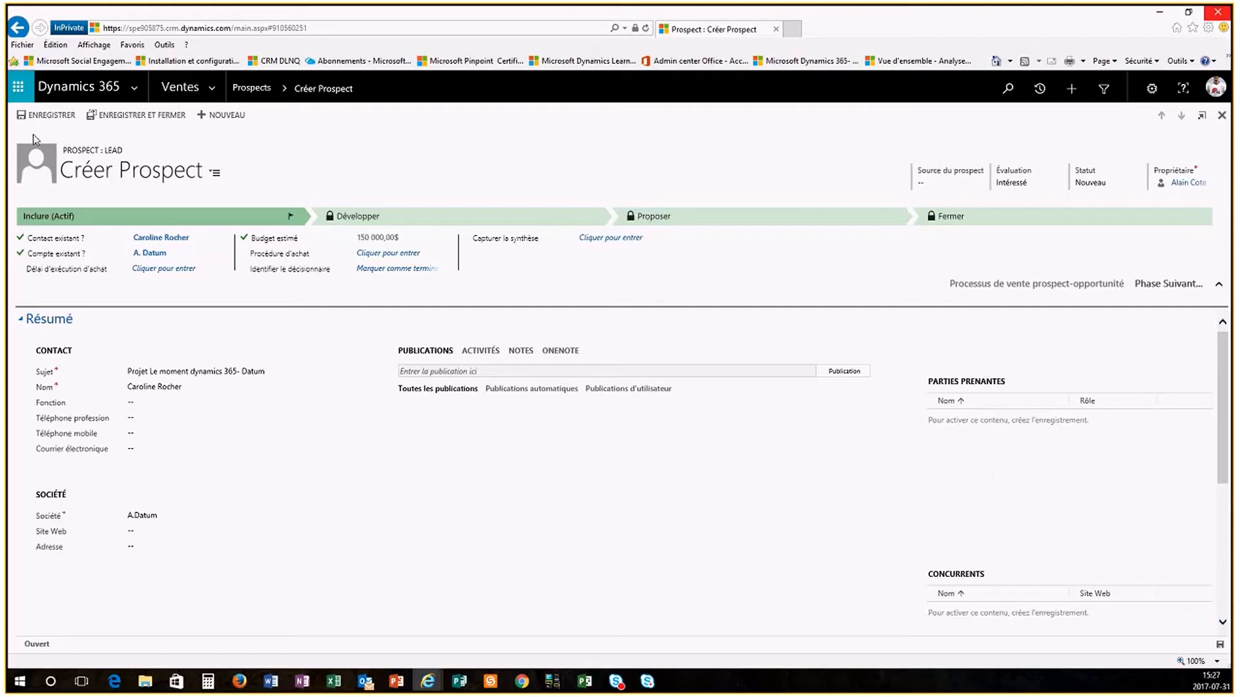
{"action": "left_click", "coordinate": [45, 119]}
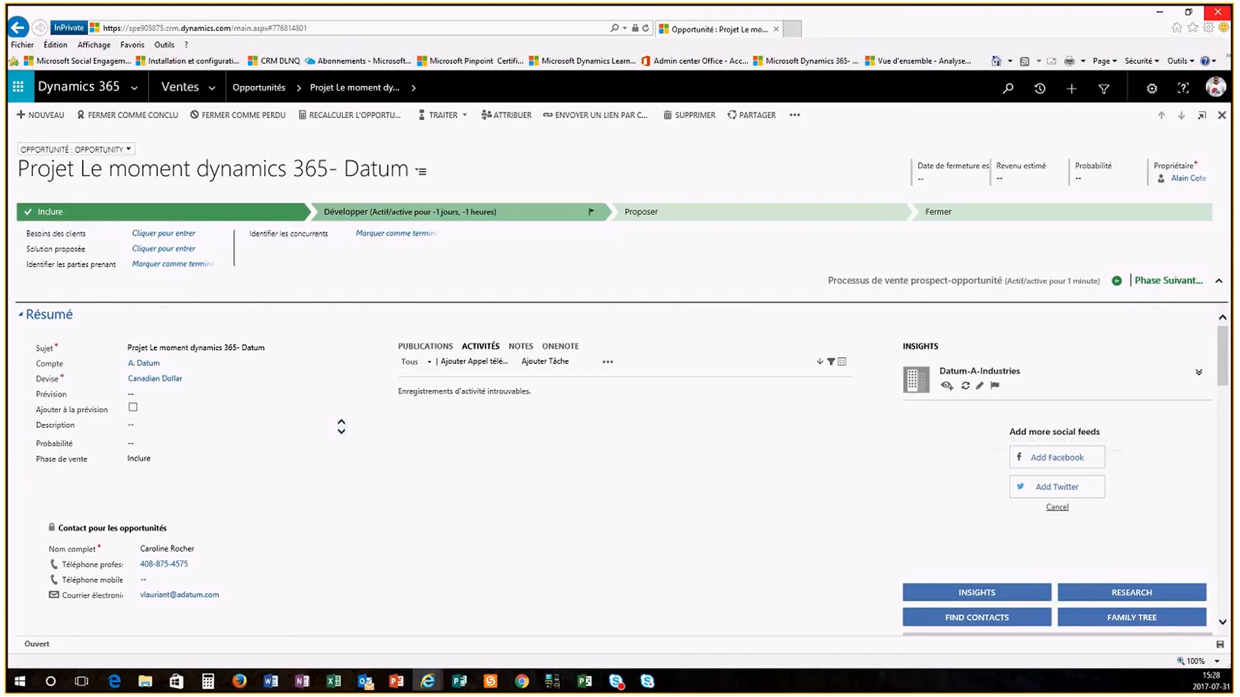
Step: Switch to the PowerPoint closing slide with Alt+Tab
{"action": "key", "text": "alt+Tab"}
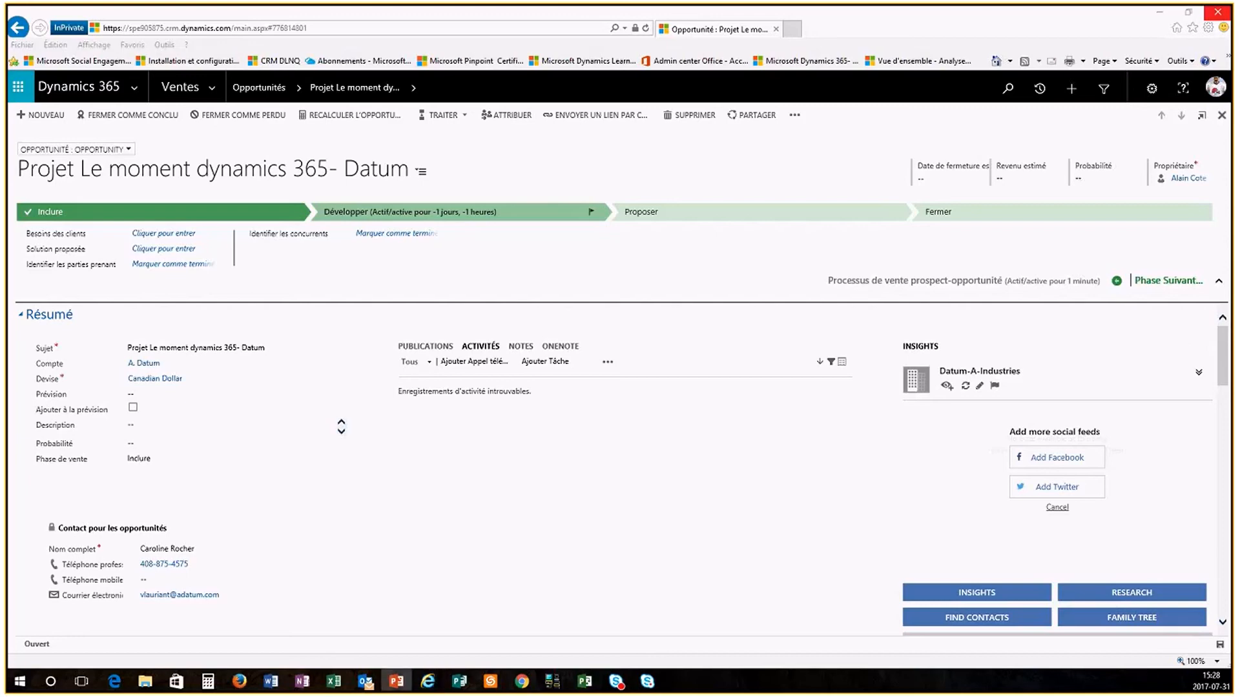